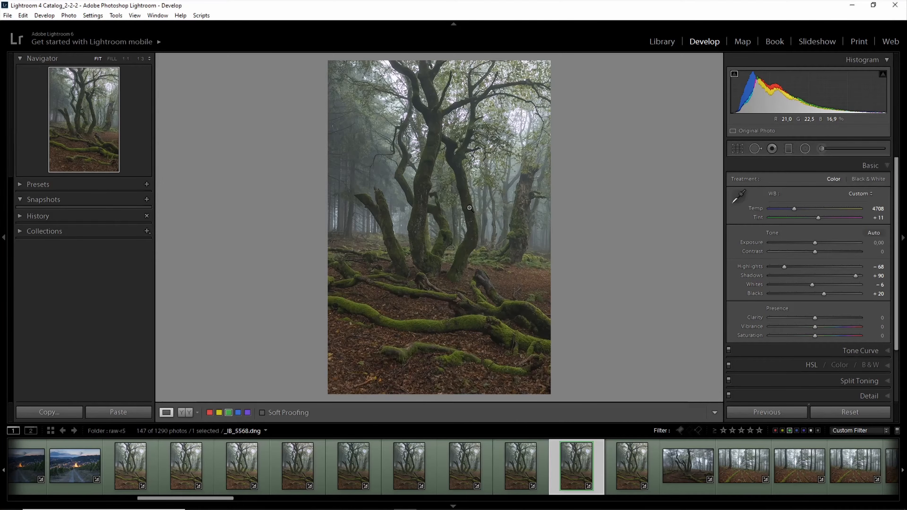
# - Examine the leaves and mossy roots of the forest floor at 1:1 in _I8_5559.dng, and compare with _I8_5560.dng
pyautogui.click(153, 469)
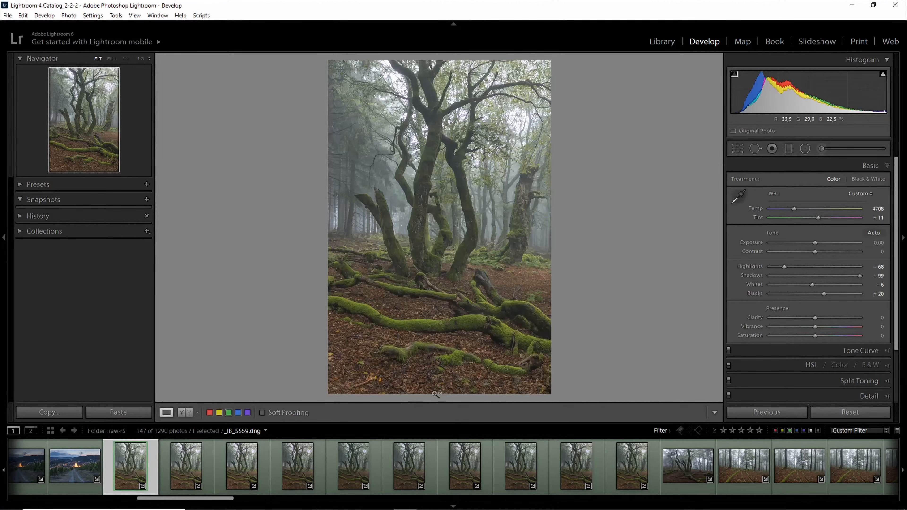
pyautogui.click(437, 386)
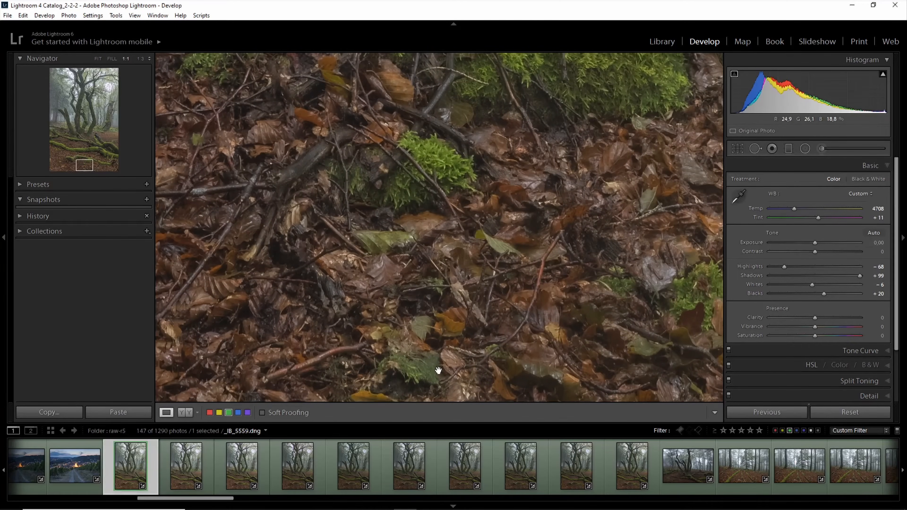
pyautogui.moveTo(467, 171); pyautogui.dragTo(445, 396)
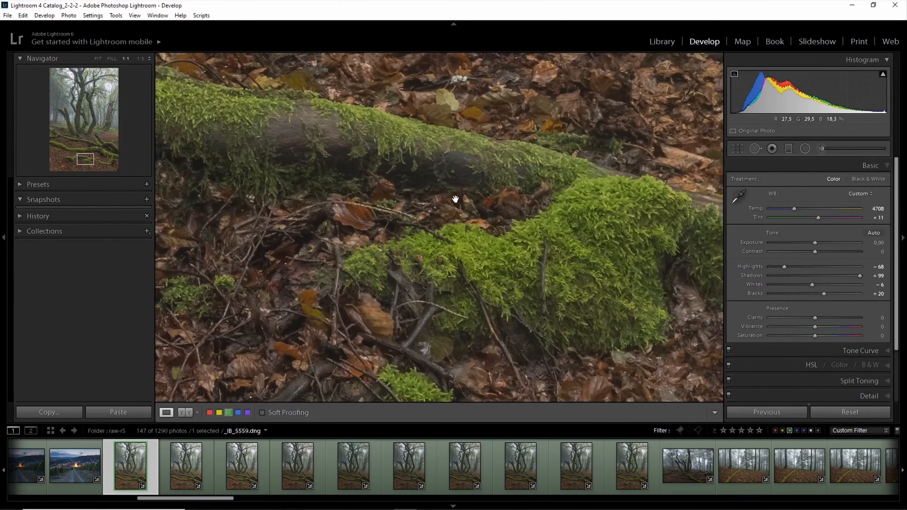
pyautogui.moveTo(455, 200); pyautogui.dragTo(451, 285)
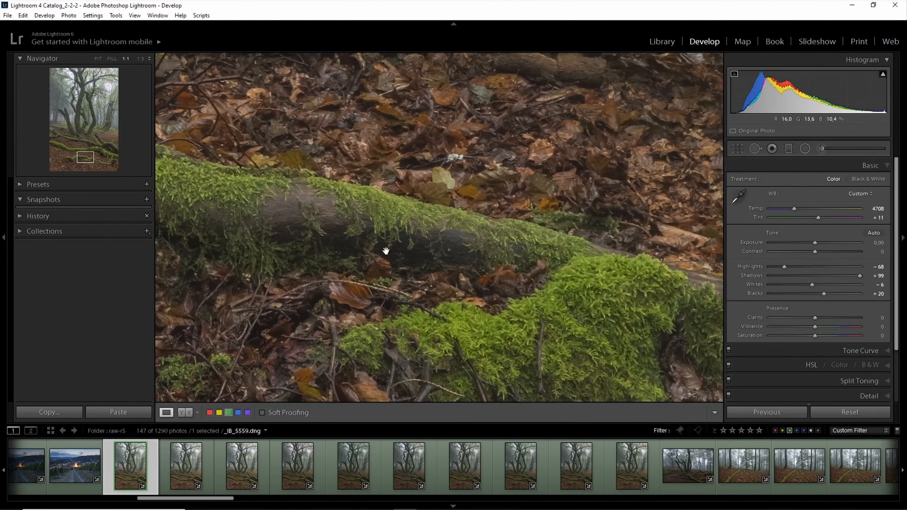
pyautogui.click(212, 456)
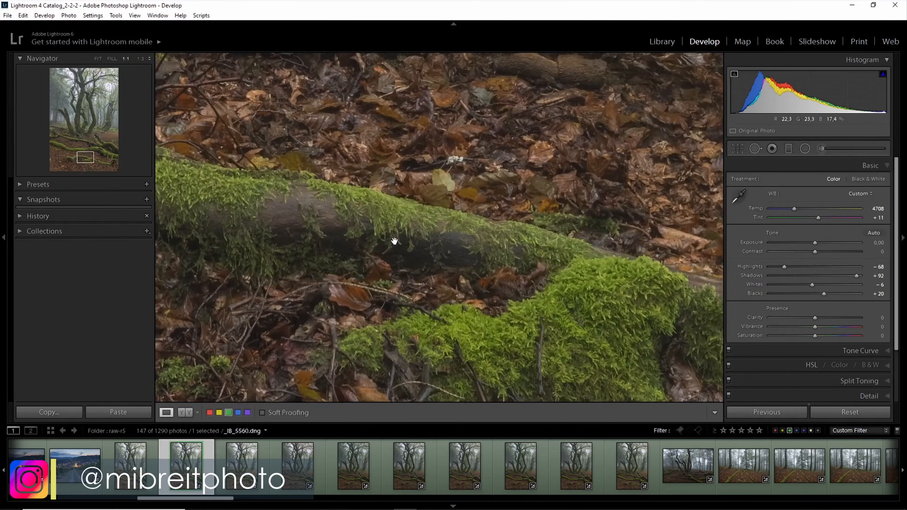
pyautogui.moveTo(393, 239); pyautogui.dragTo(412, 198)
pyautogui.click(412, 198)
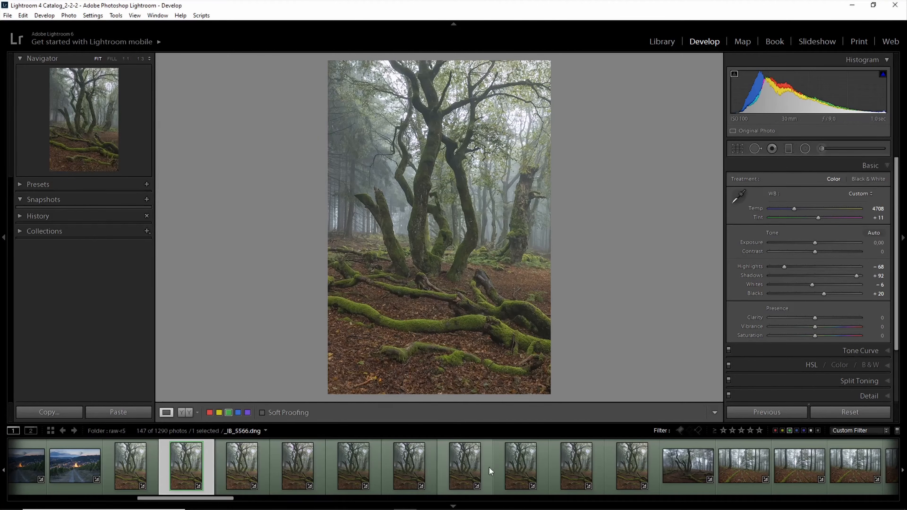
# - Switch between the neighbouring exposures _I8_5565.dng and _I8_5566.dng to compare their overall brightness at full view
pyautogui.click(385, 467)
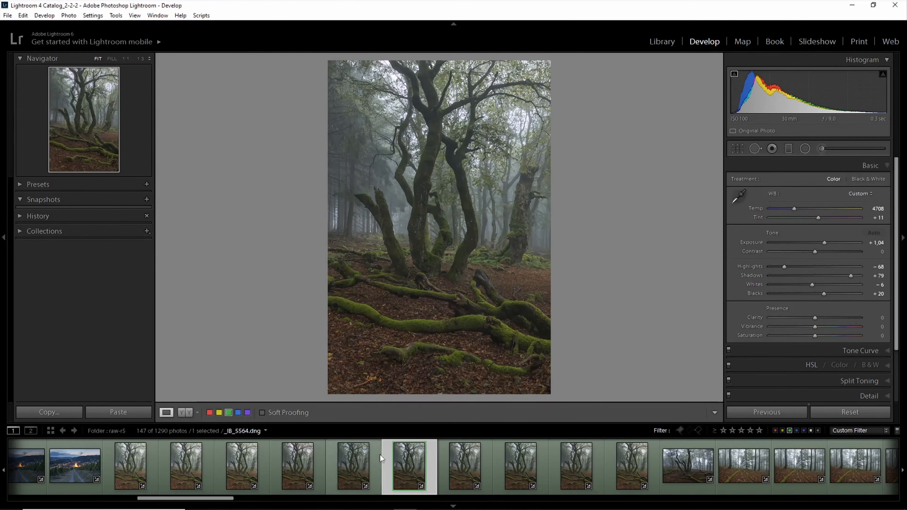
pyautogui.click(380, 455)
pyautogui.click(386, 461)
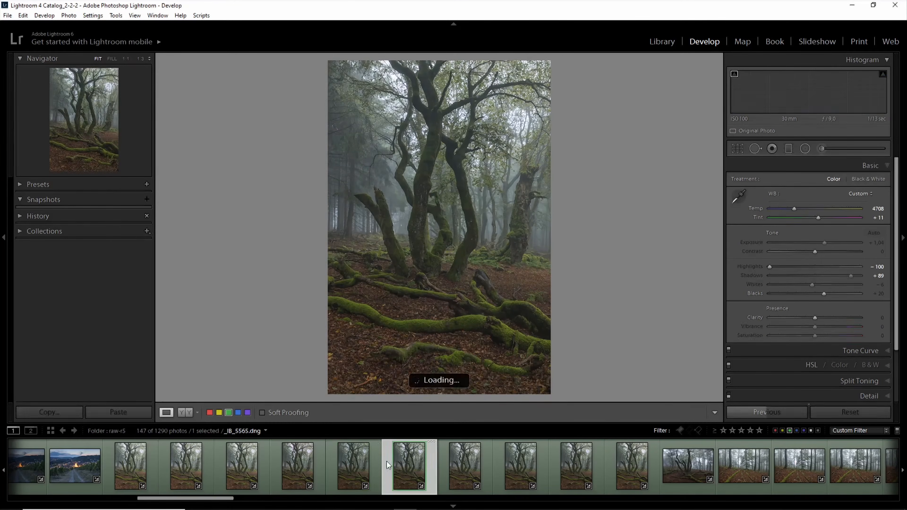
pyautogui.click(442, 461)
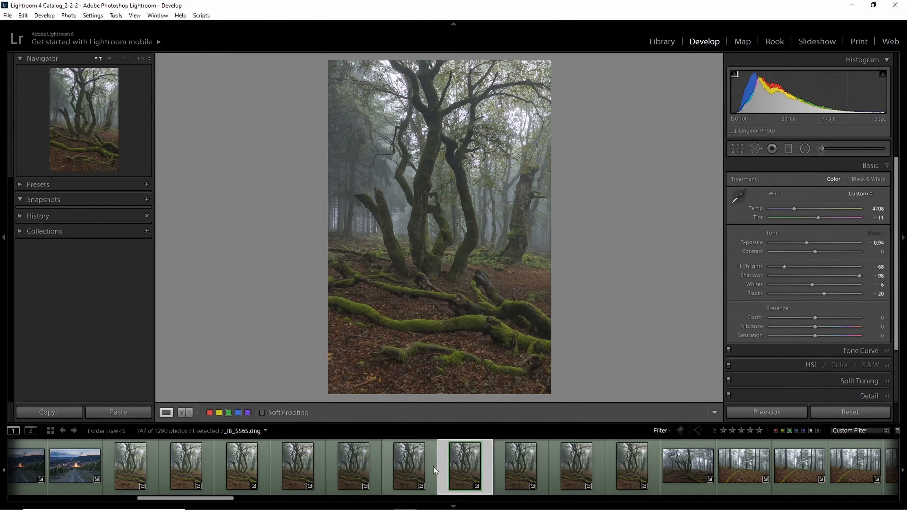
pyautogui.click(433, 466)
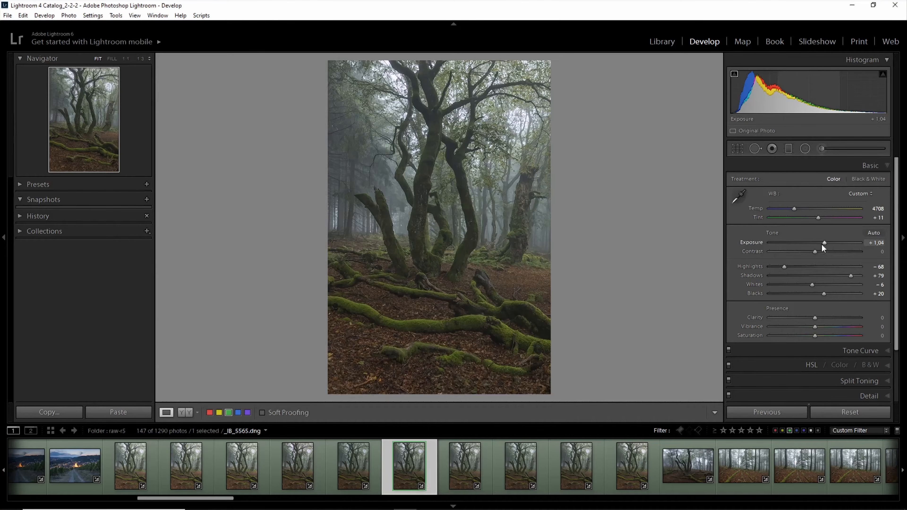
# - Compare the Exposure settings of _I8_5564.dng, _I8_5565.dng and _I8_5566.dng, and bring up _I8_5568.dng
pyautogui.click(380, 460)
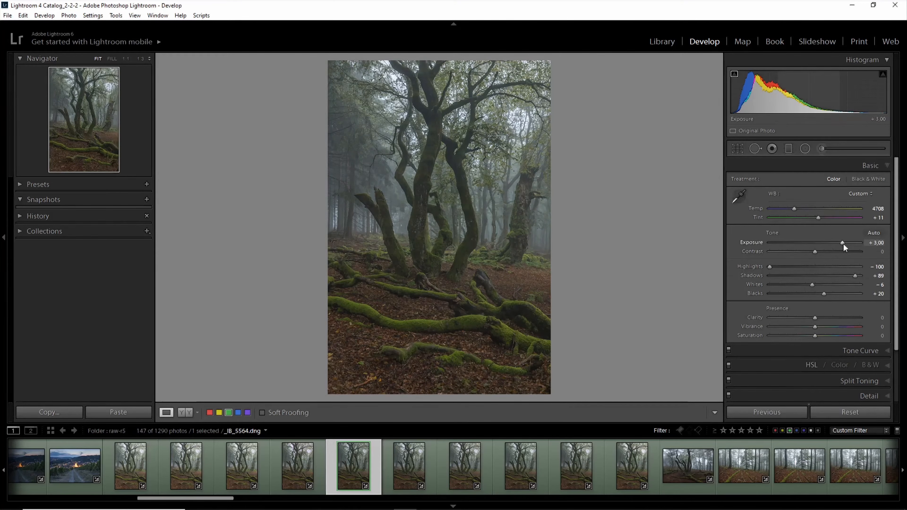
pyautogui.click(433, 465)
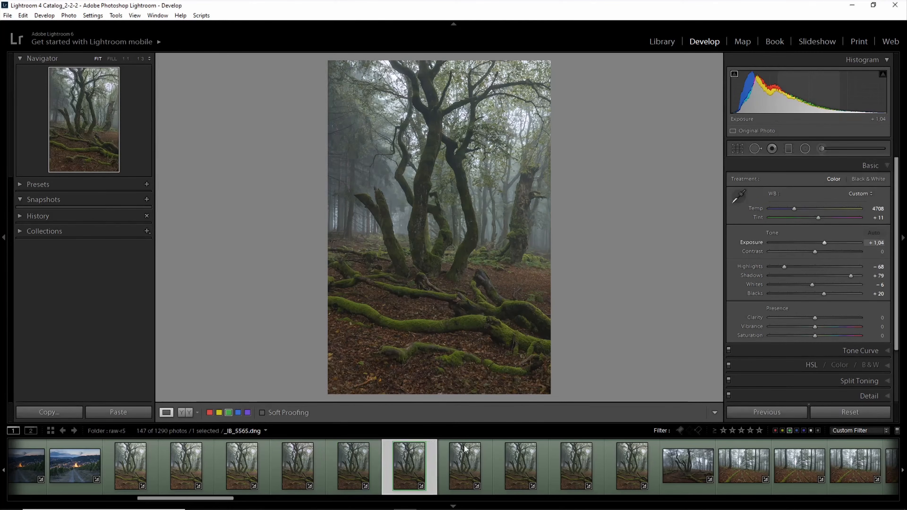
pyautogui.click(482, 464)
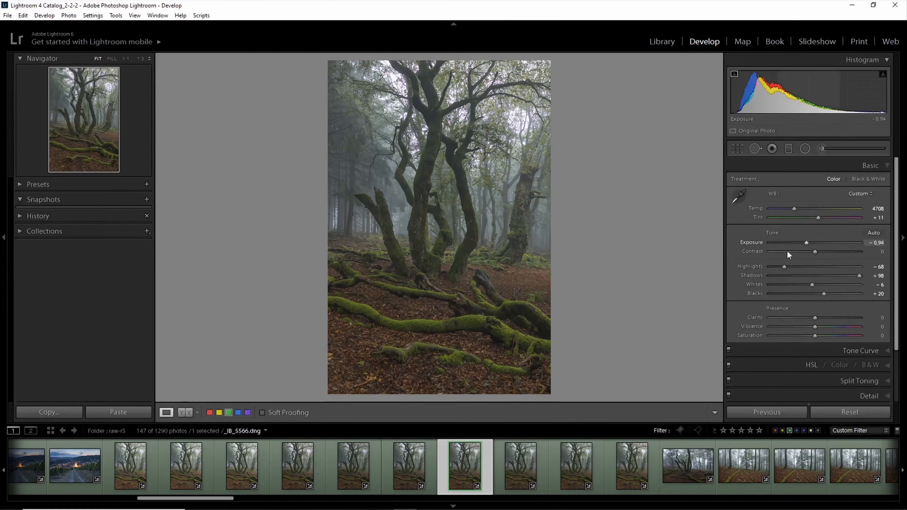
pyautogui.click(431, 462)
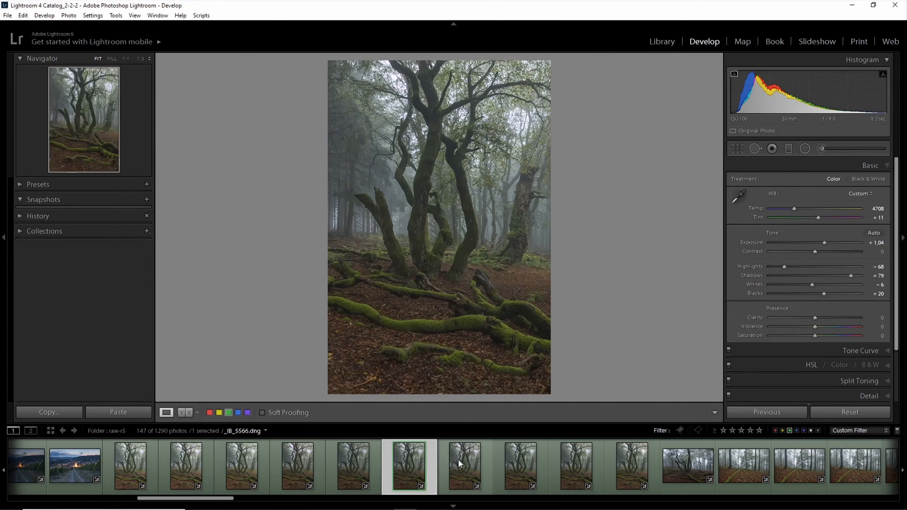
pyautogui.click(555, 461)
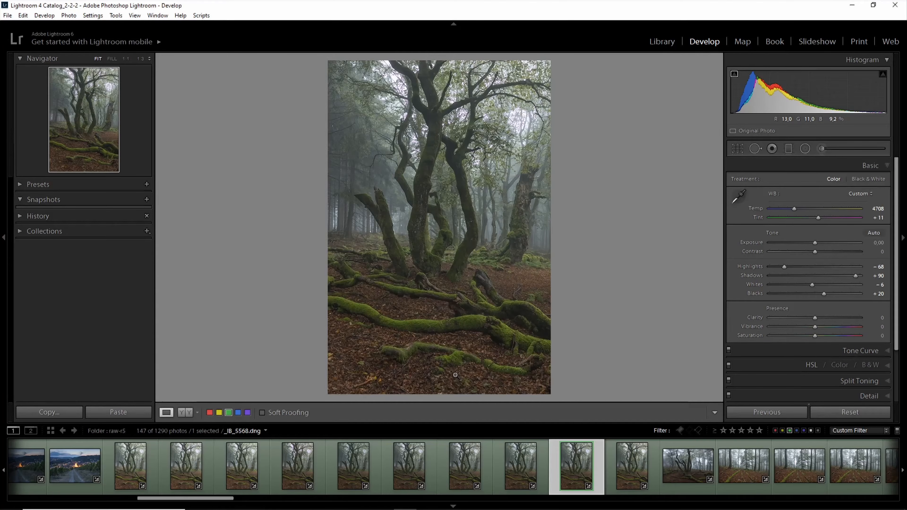
# - Examine the branches, leaves and bright sky gaps in the tree canopy of _I8_5565.dng at 1:1
pyautogui.click(485, 472)
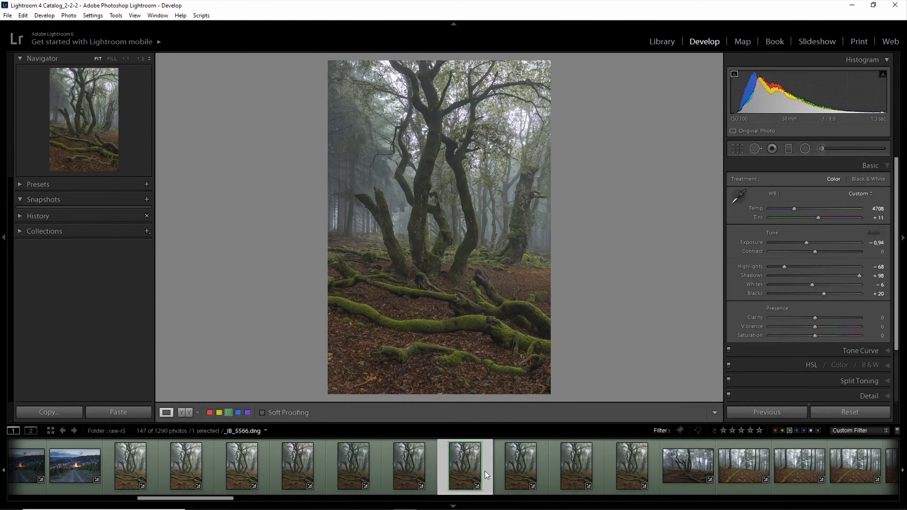
pyautogui.click(428, 471)
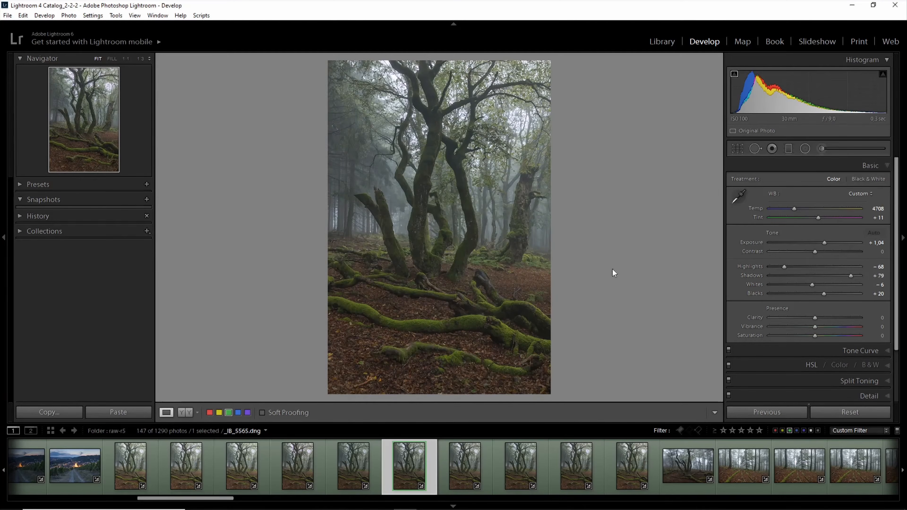
pyautogui.click(422, 154)
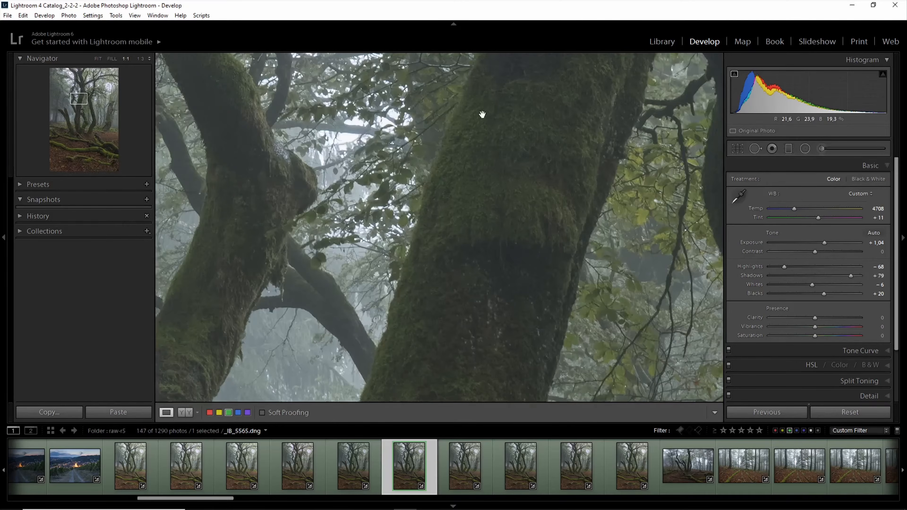
pyautogui.moveTo(482, 115); pyautogui.dragTo(465, 294)
pyautogui.moveTo(485, 78); pyautogui.dragTo(470, 229)
pyautogui.moveTo(335, 141); pyautogui.dragTo(440, 242)
pyautogui.moveTo(334, 161); pyautogui.dragTo(525, 220)
pyautogui.moveTo(349, 135); pyautogui.dragTo(398, 217)
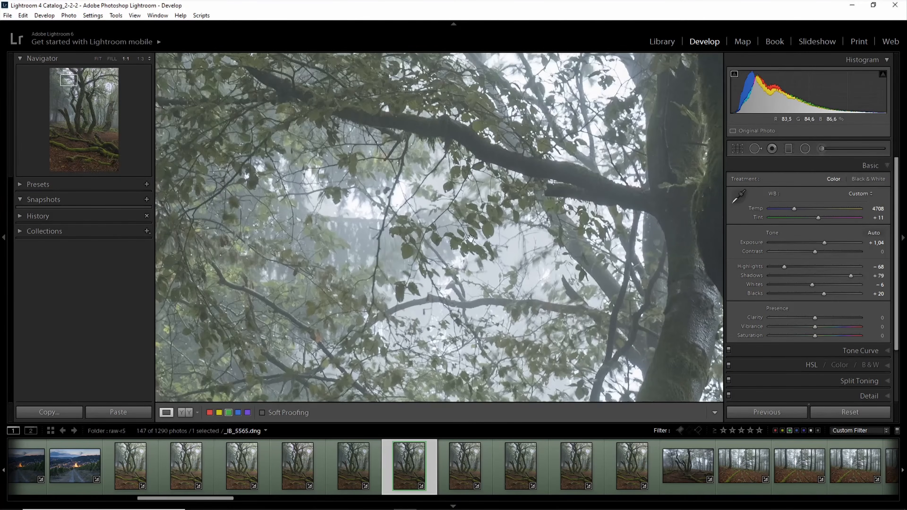
pyautogui.moveTo(512, 330); pyautogui.dragTo(382, 226)
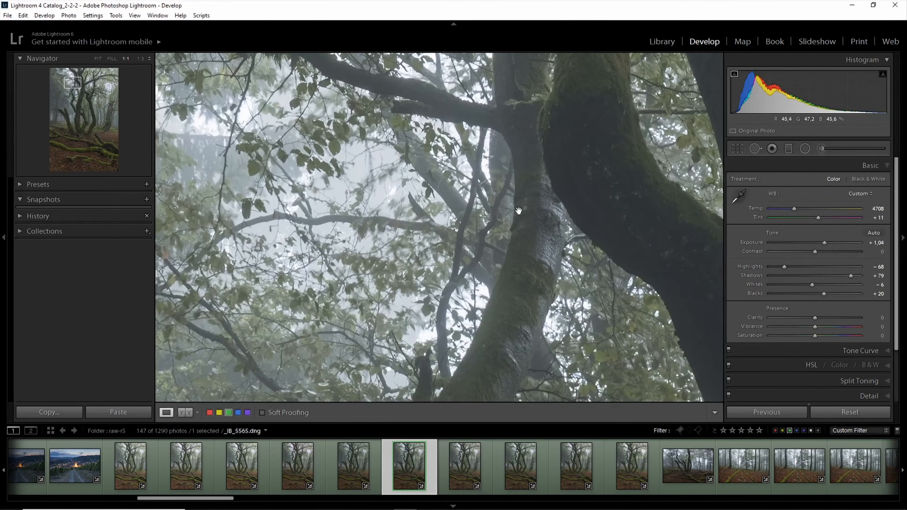
pyautogui.moveTo(519, 211); pyautogui.dragTo(294, 341)
pyautogui.moveTo(563, 296); pyautogui.dragTo(632, 308)
pyautogui.moveTo(404, 215); pyautogui.dragTo(507, 287)
pyautogui.moveTo(397, 175); pyautogui.dragTo(473, 318)
pyautogui.press('Right')
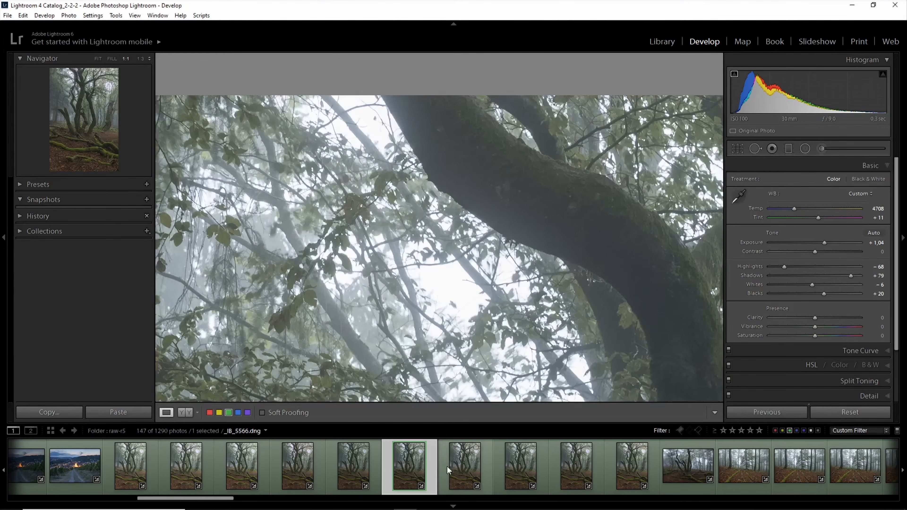
# - Examine the same canopy and trunks in the darker exposure _I8_5564.dng at 1:1, and return to the full view
pyautogui.click(375, 469)
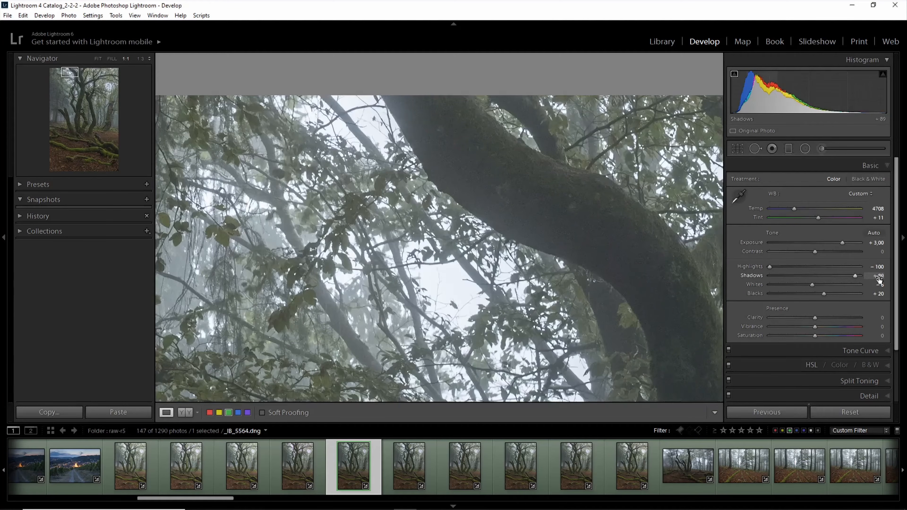
pyautogui.moveTo(503, 342); pyautogui.dragTo(457, 274)
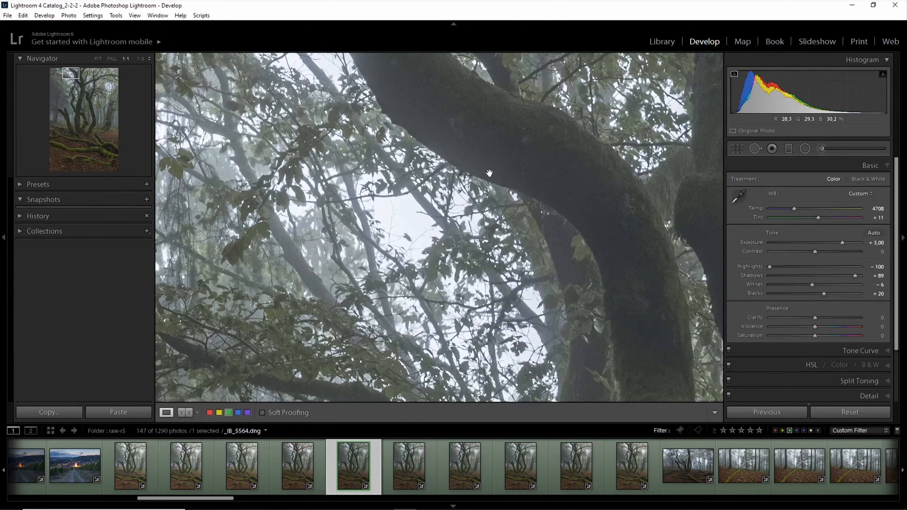
pyautogui.moveTo(579, 286); pyautogui.dragTo(415, 221)
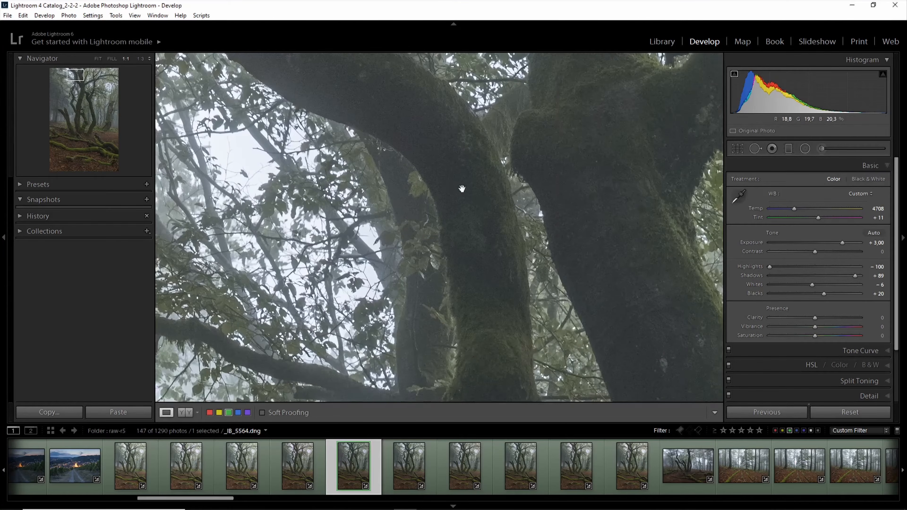
pyautogui.moveTo(588, 240); pyautogui.dragTo(471, 157)
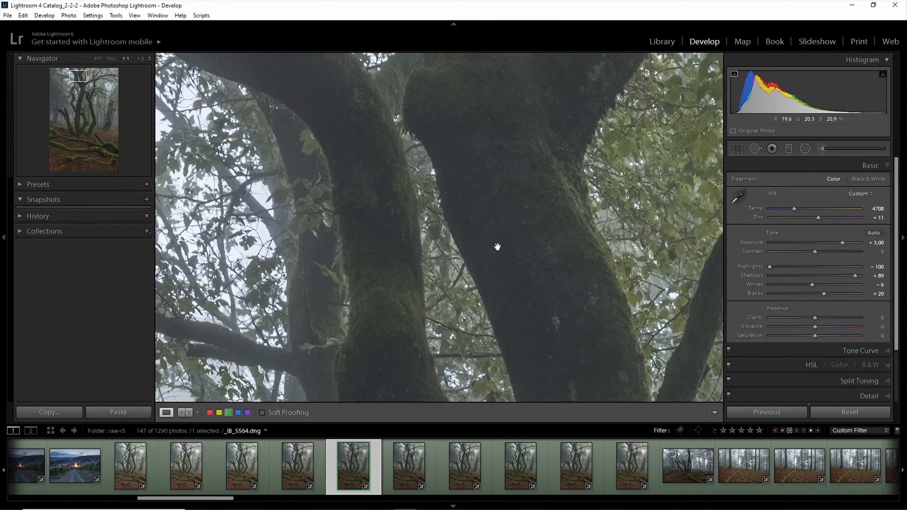
pyautogui.moveTo(204, 227); pyautogui.dragTo(469, 245)
pyautogui.moveTo(381, 201); pyautogui.dragTo(386, 320)
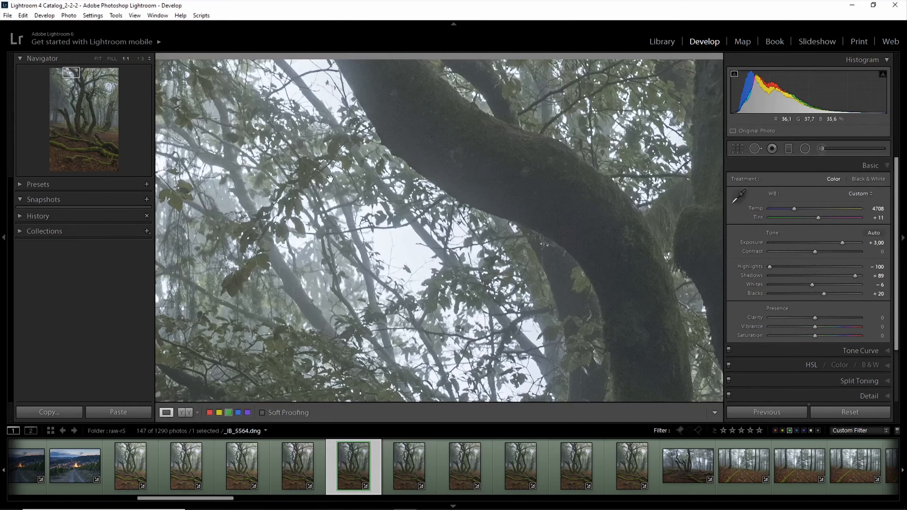
pyautogui.moveTo(330, 178); pyautogui.dragTo(234, 130)
pyautogui.click(493, 292)
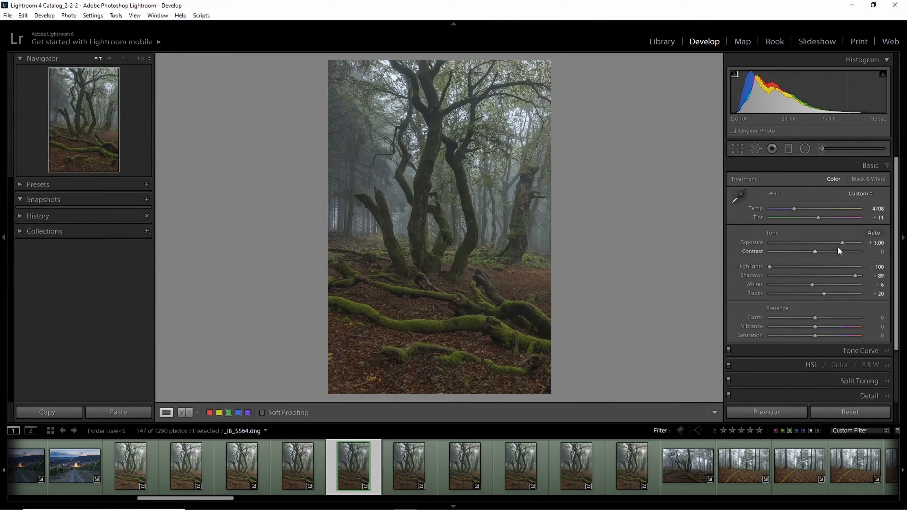
# - Compare the canopy at 1:1 in _I8_5564.dng and _I8_5568.dng, checking the latter's leaf sharpness, trunks and bright sky areas
pyautogui.click(520, 117)
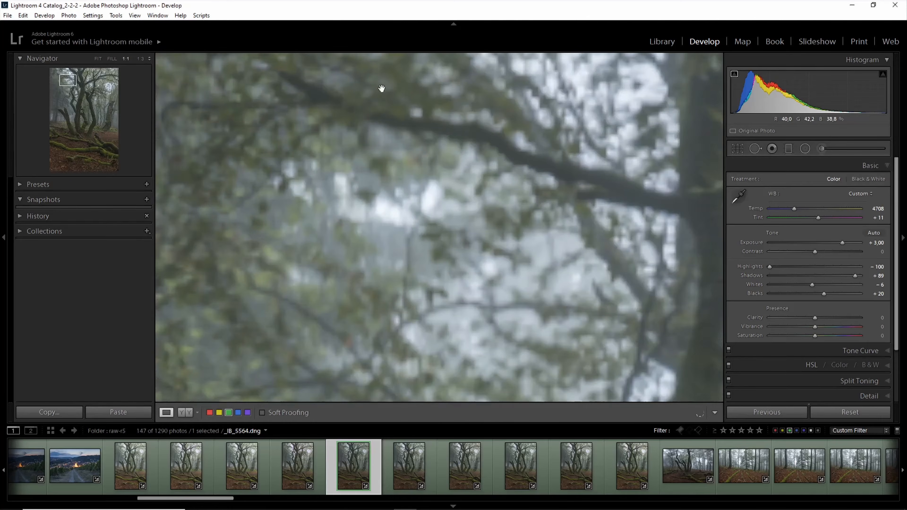
pyautogui.click(599, 477)
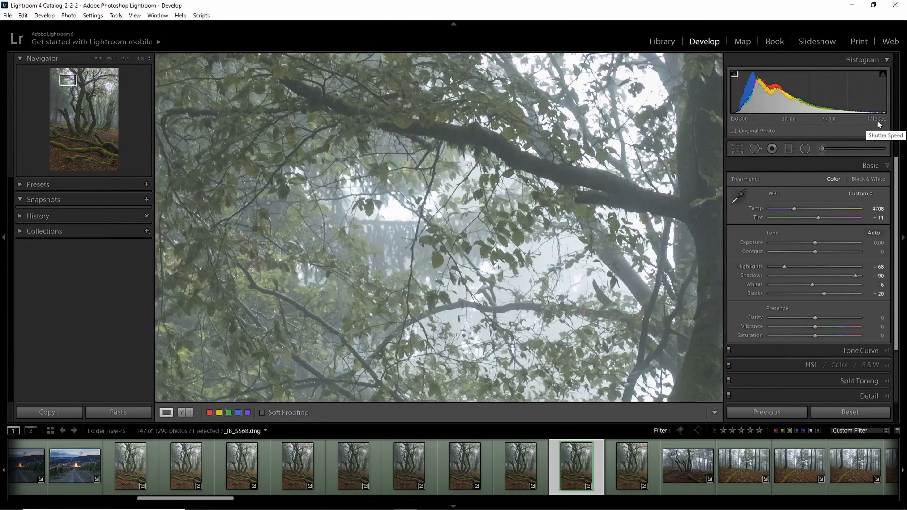
pyautogui.moveTo(673, 61); pyautogui.dragTo(500, 284)
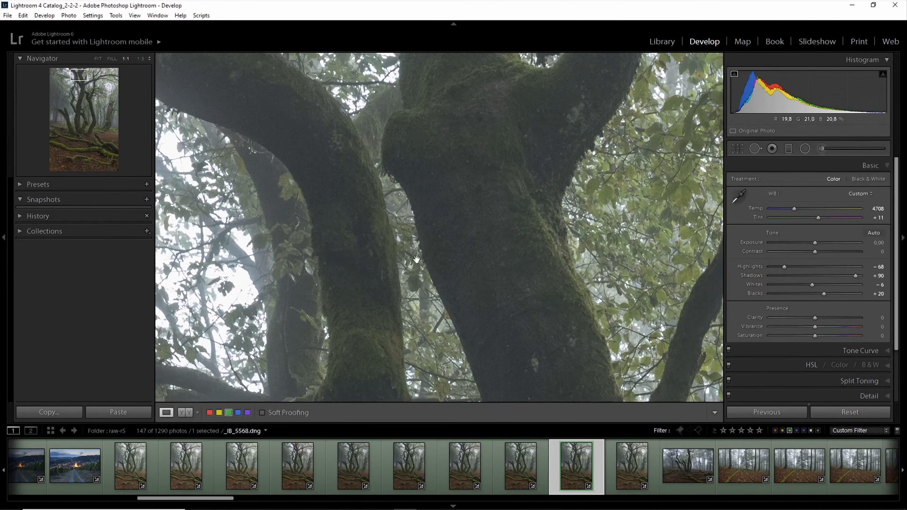
pyautogui.moveTo(417, 258)
pyautogui.mouseDown()
pyautogui.moveTo(549, 304)
pyautogui.moveTo(409, 248)
pyautogui.mouseUp()
pyautogui.moveTo(504, 311); pyautogui.dragTo(472, 280)
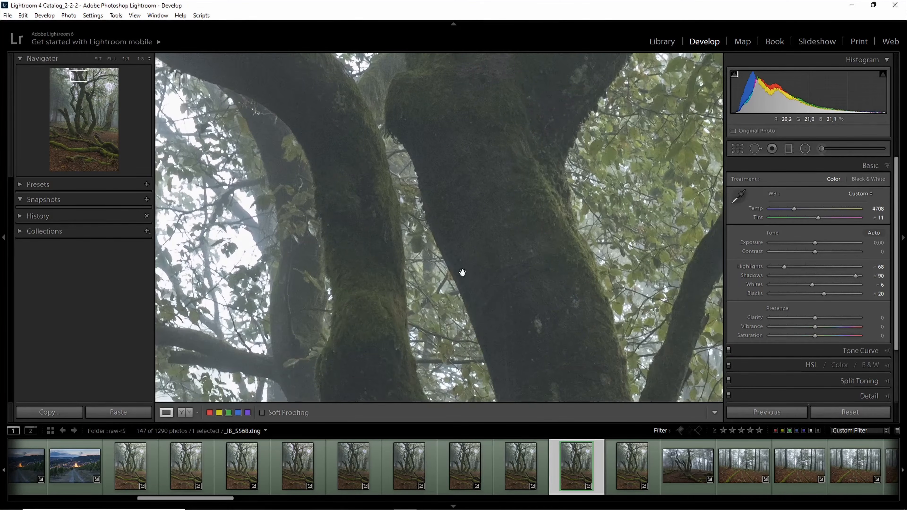
pyautogui.moveTo(343, 283); pyautogui.dragTo(647, 250)
pyautogui.moveTo(409, 190); pyautogui.dragTo(406, 332)
pyautogui.moveTo(430, 173); pyautogui.dragTo(491, 331)
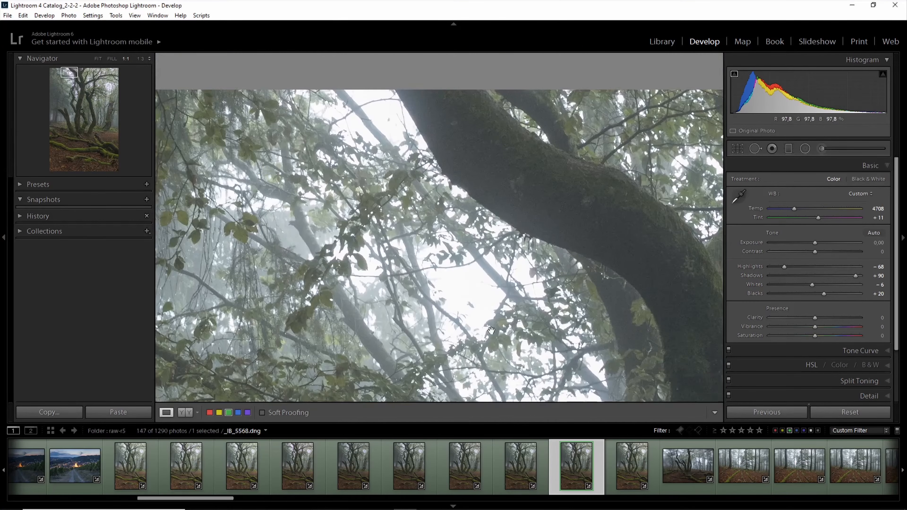
# - Open _I8_5567.dng, fit the whole photo in view and collapse its Basic adjustments
pyautogui.click(544, 463)
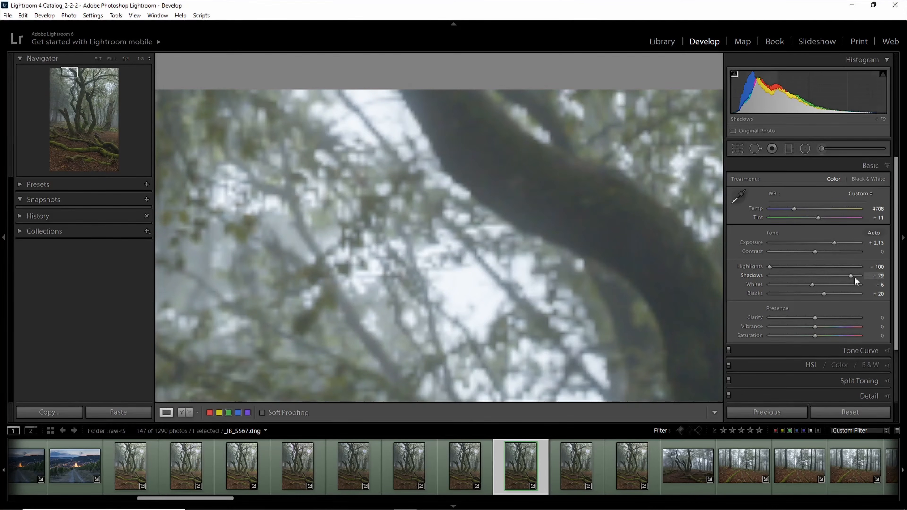
pyautogui.click(434, 282)
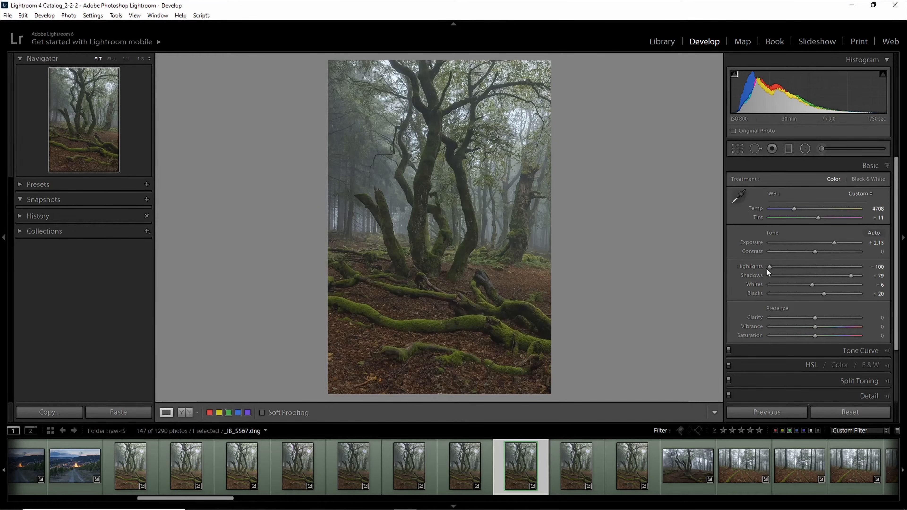
pyautogui.click(888, 169)
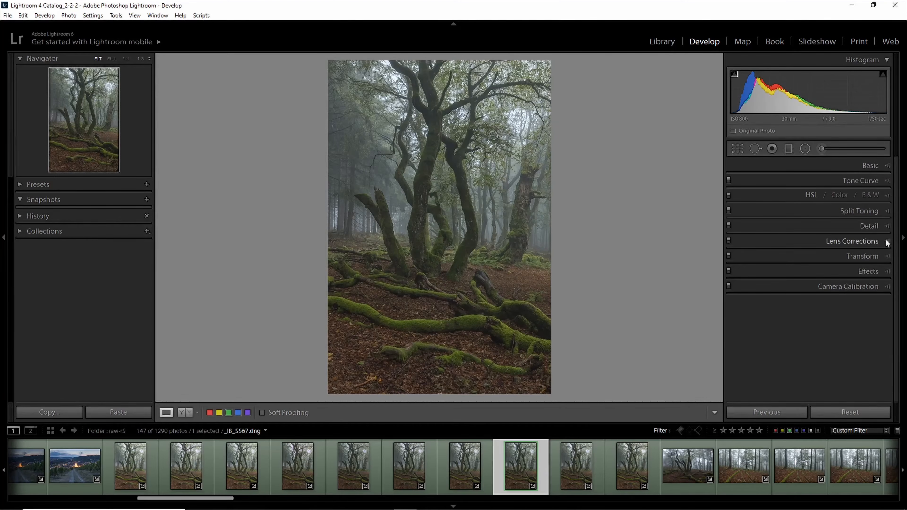
# - Review the sharpening settings and the lens profile corrections of _I8_5567.dng, and collapse both adjustment groups
pyautogui.click(887, 227)
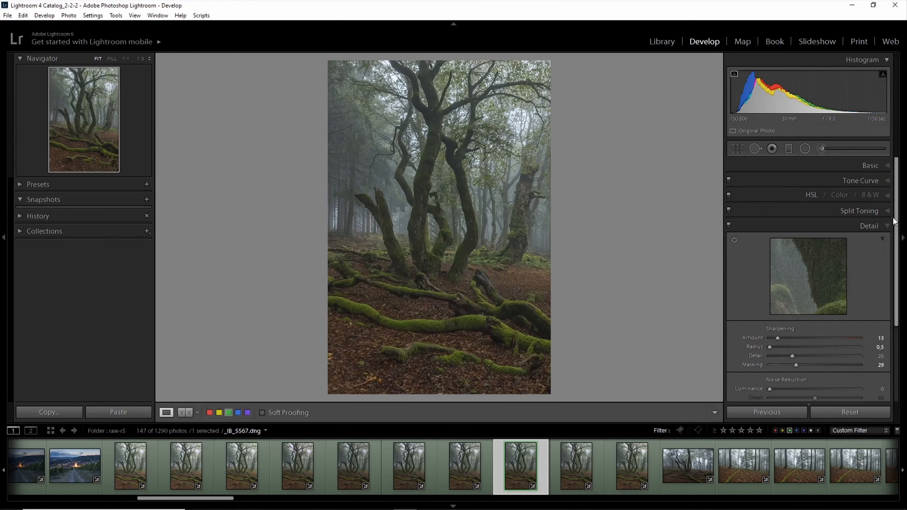
pyautogui.click(887, 227)
pyautogui.click(888, 247)
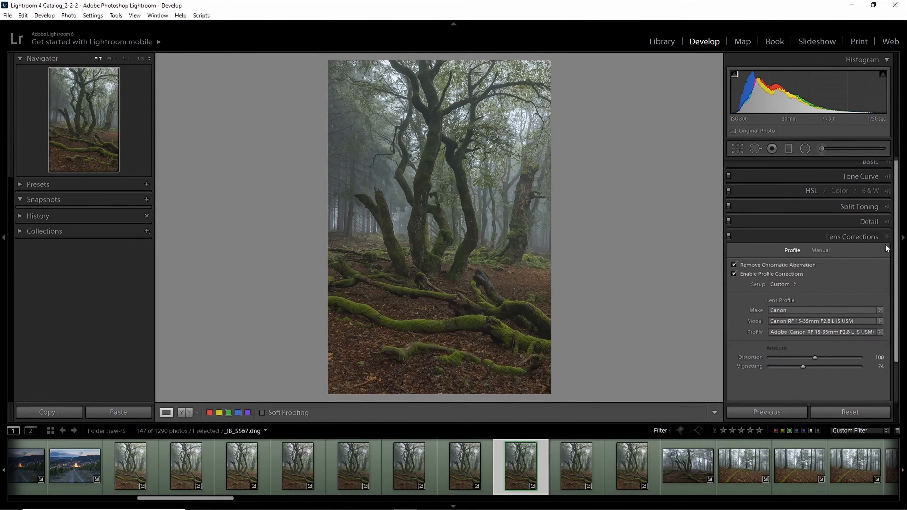
pyautogui.click(890, 239)
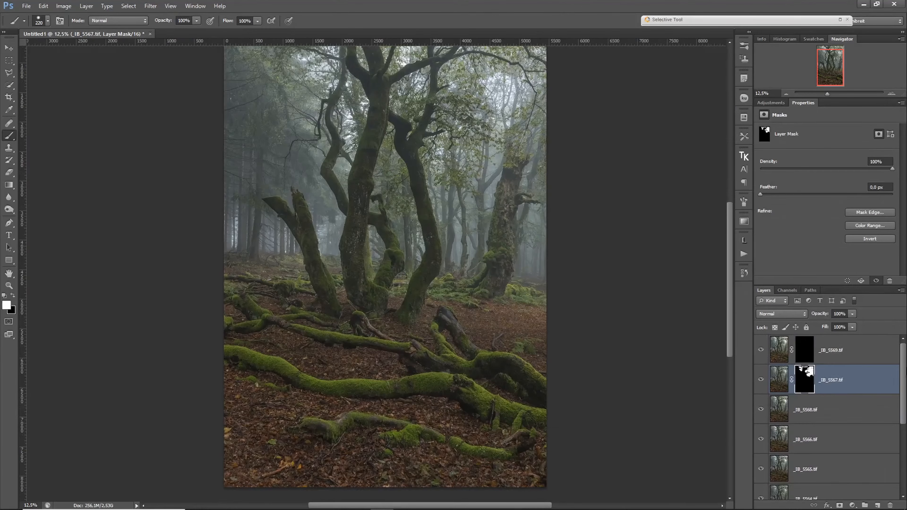
# - Look through the whole layer stack and isolate the _IB_5568.tif layer so only it is visible
pyautogui.moveTo(904, 373); pyautogui.dragTo(906, 462)
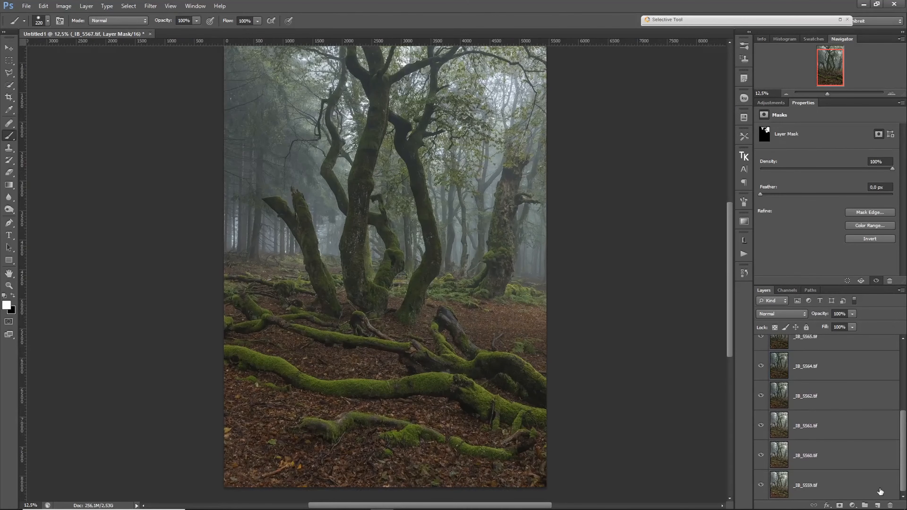
pyautogui.moveTo(903, 443); pyautogui.dragTo(905, 371)
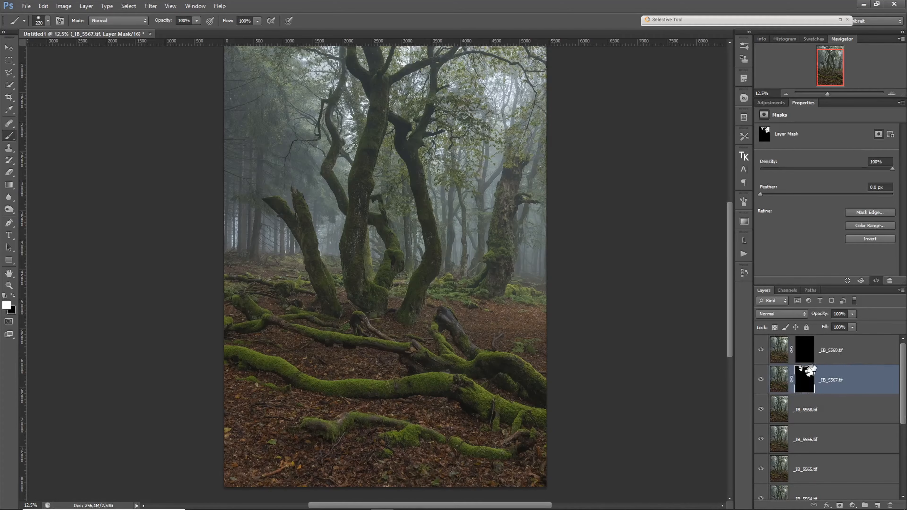
pyautogui.click(824, 416)
pyautogui.keyDown('alt'); pyautogui.click(761, 410); pyautogui.keyUp('alt')
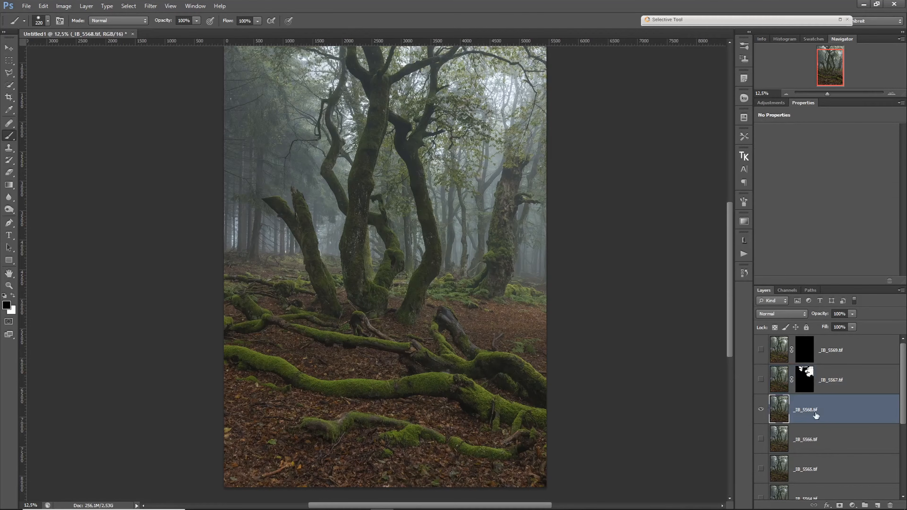
# - Examine the bright sky gaps and thin branches in the canopy of the _IB_5568.tif layer at 100%
pyautogui.keyDown('ctrl'); pyautogui.keyDown('space'); pyautogui.click(472, 81); pyautogui.keyUp('space'); pyautogui.keyUp('ctrl')
pyautogui.keyDown('ctrl'); pyautogui.keyDown('space'); pyautogui.click(475, 84); pyautogui.keyUp('space'); pyautogui.keyUp('ctrl')
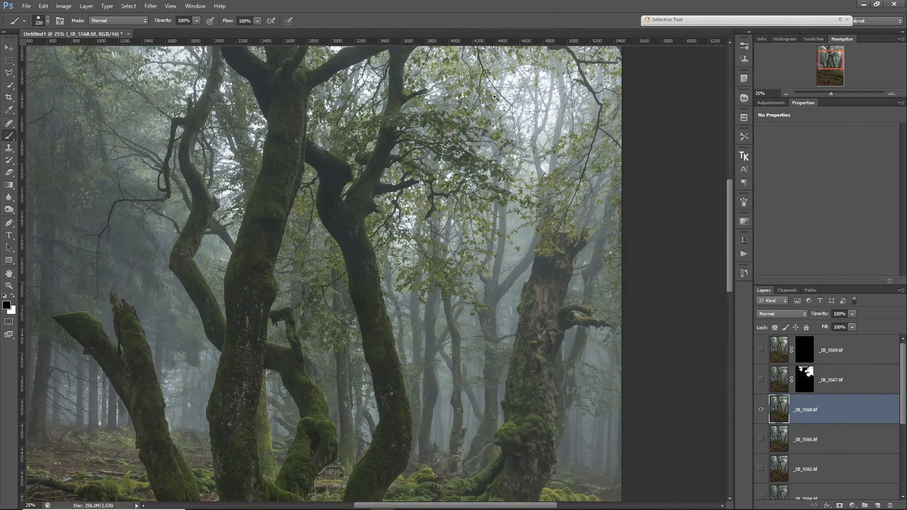
pyautogui.keyDown('ctrl'); pyautogui.keyDown('space'); pyautogui.click(486, 94); pyautogui.keyUp('space'); pyautogui.keyUp('ctrl')
pyautogui.keyDown('ctrl'); pyautogui.keyDown('space'); pyautogui.click(498, 104); pyautogui.keyUp('space'); pyautogui.keyUp('ctrl')
pyautogui.keyDown('ctrl'); pyautogui.keyDown('space'); pyautogui.click(511, 115); pyautogui.keyUp('space'); pyautogui.keyUp('ctrl')
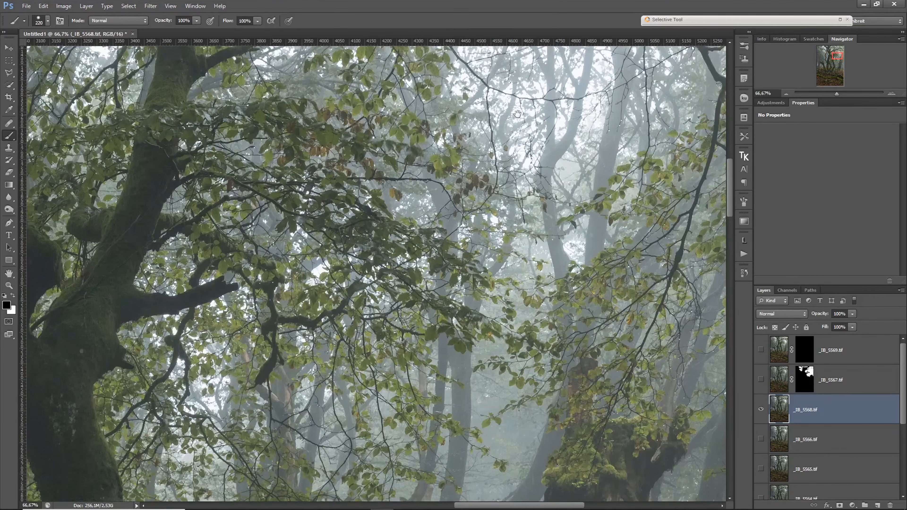
pyautogui.keyDown('ctrl'); pyautogui.keyDown('space'); pyautogui.click(521, 115); pyautogui.keyUp('space'); pyautogui.keyUp('ctrl')
pyautogui.press('v')
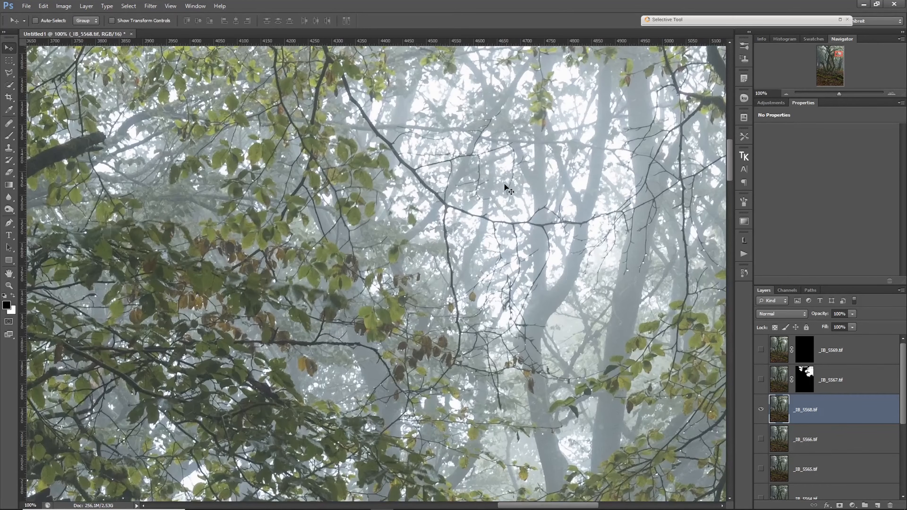
pyautogui.moveTo(507, 134); pyautogui.dragTo(462, 214)
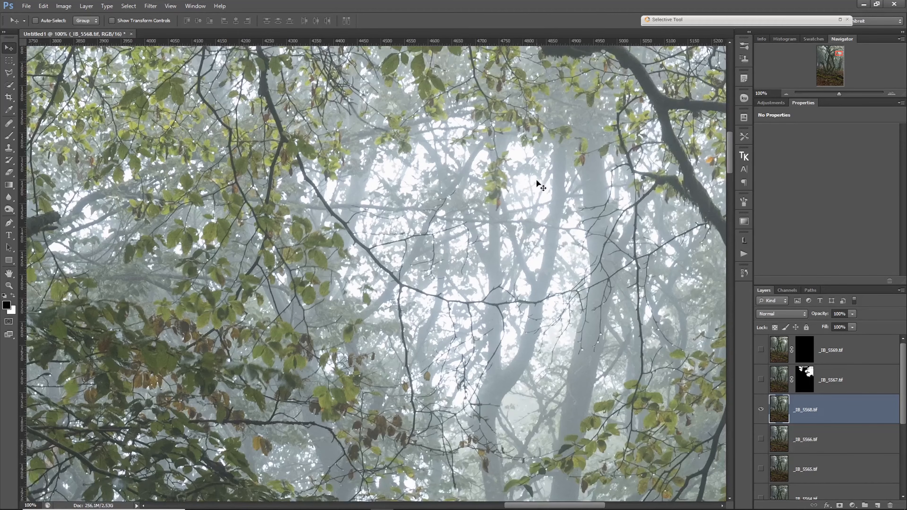
# - Show the masked _IB_5567.tif layer above _IB_5568.tif and check its effect on the canopy's bright areas
pyautogui.click(762, 382)
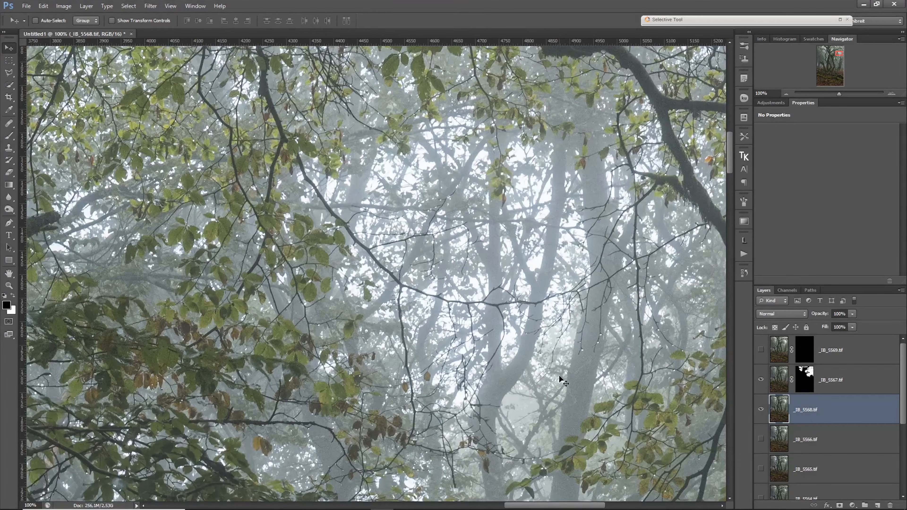
pyautogui.moveTo(425, 378); pyautogui.dragTo(364, 307)
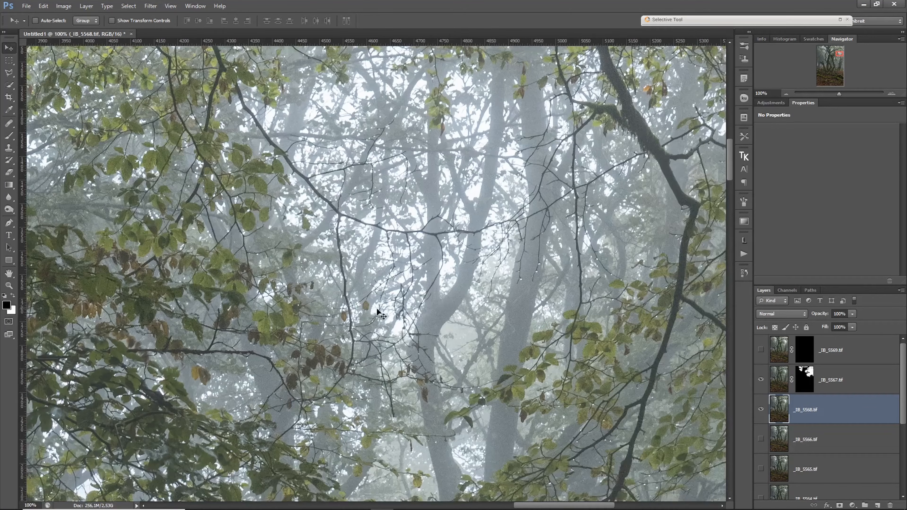
pyautogui.keyDown('ctrl'); pyautogui.keyDown('alt'); pyautogui.click(534, 336); pyautogui.keyUp('alt'); pyautogui.keyUp('ctrl')
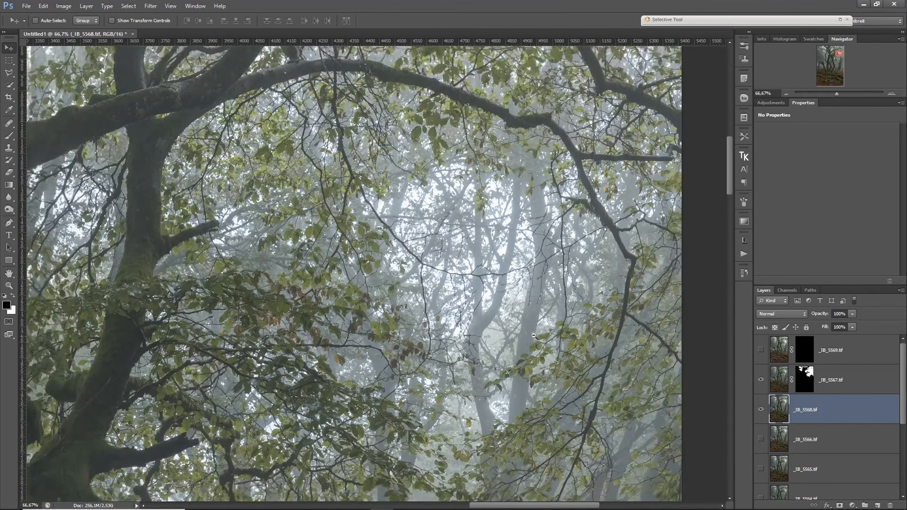
pyautogui.keyDown('ctrl'); pyautogui.keyDown('alt'); pyautogui.click(534, 336); pyautogui.keyUp('alt'); pyautogui.keyUp('ctrl')
pyautogui.keyDown('ctrl'); pyautogui.keyDown('alt'); pyautogui.click(534, 336); pyautogui.keyUp('alt'); pyautogui.keyUp('ctrl')
pyautogui.keyDown('ctrl'); pyautogui.keyDown('alt'); pyautogui.click(534, 336); pyautogui.keyUp('alt'); pyautogui.keyUp('ctrl')
# - View the layer mask of _IB_5567.tif on its own, return to the image and check the Brush size and hardness
pyautogui.click(800, 382)
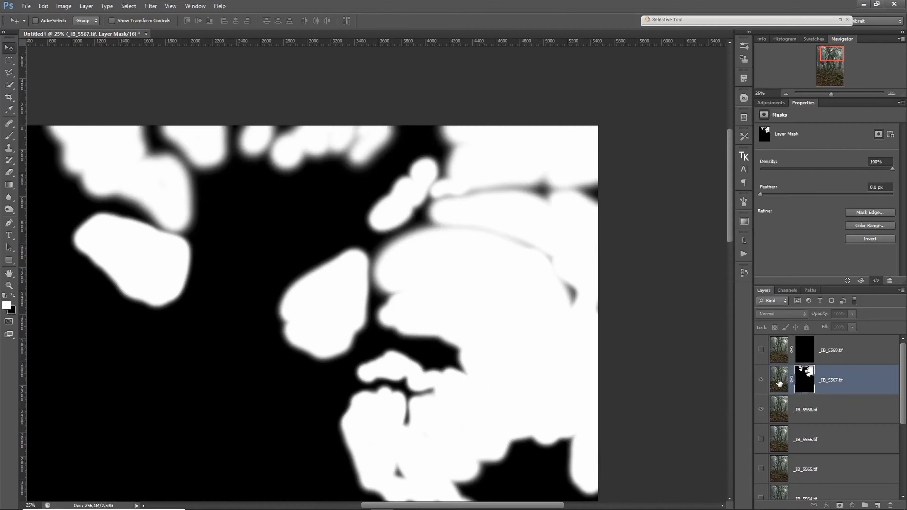
pyautogui.click(779, 383)
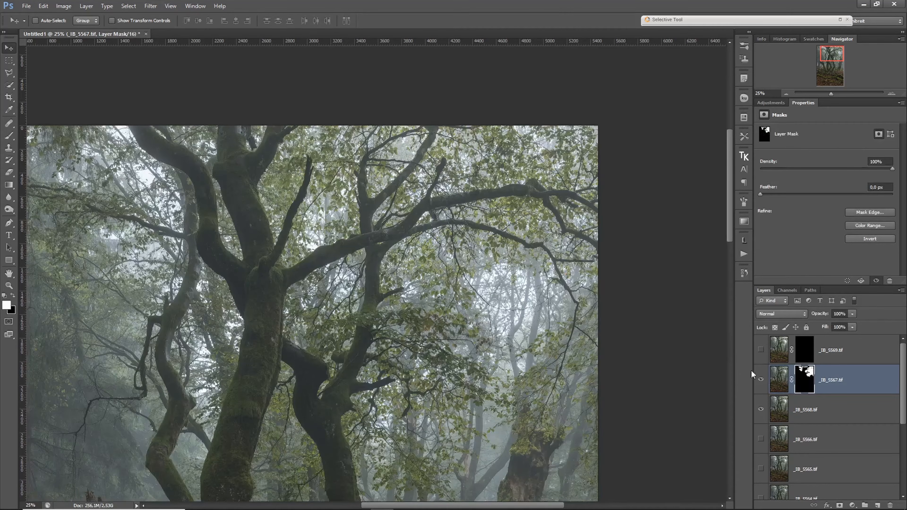
pyautogui.press('b')
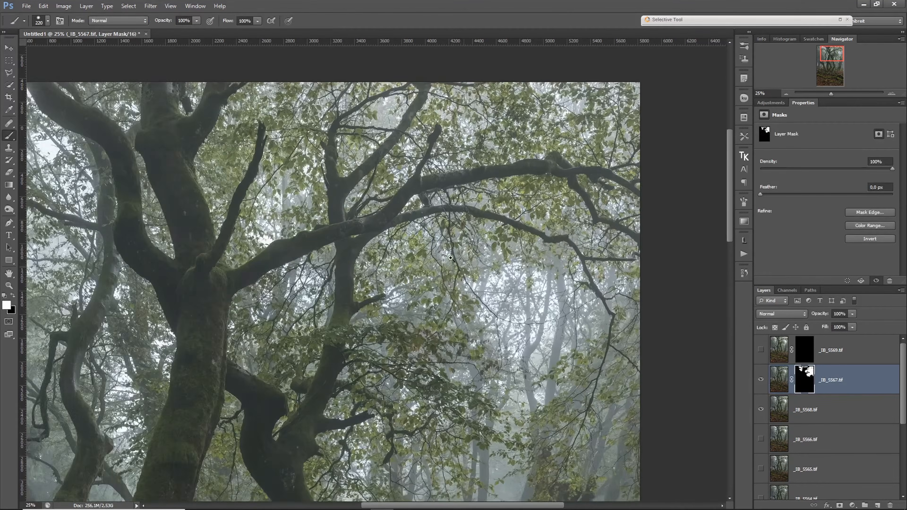
pyautogui.scroll(1, 451, 258)
pyautogui.rightClick(463, 260)
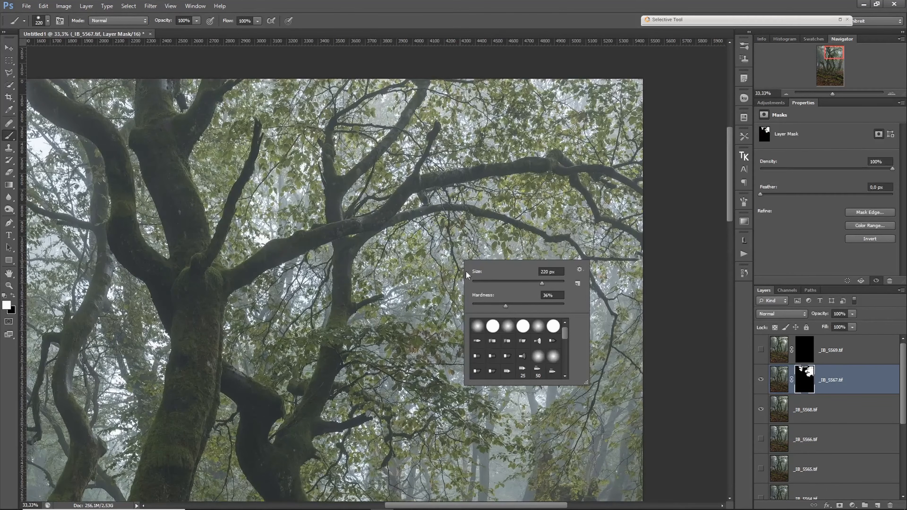
pyautogui.press('alt')
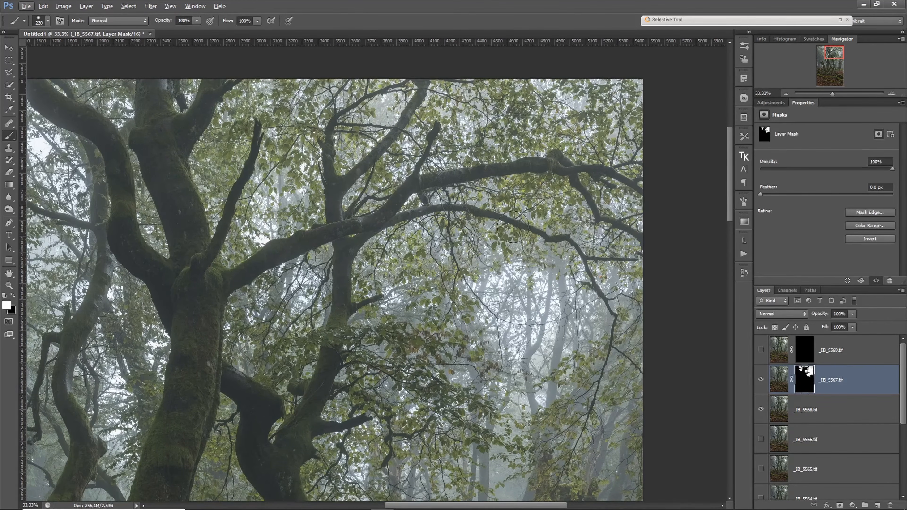
# - Look over the blended branches and trunks across the image, and view the whole _IB_5567.tif mask again
pyautogui.scroll(-5, 571, 285)
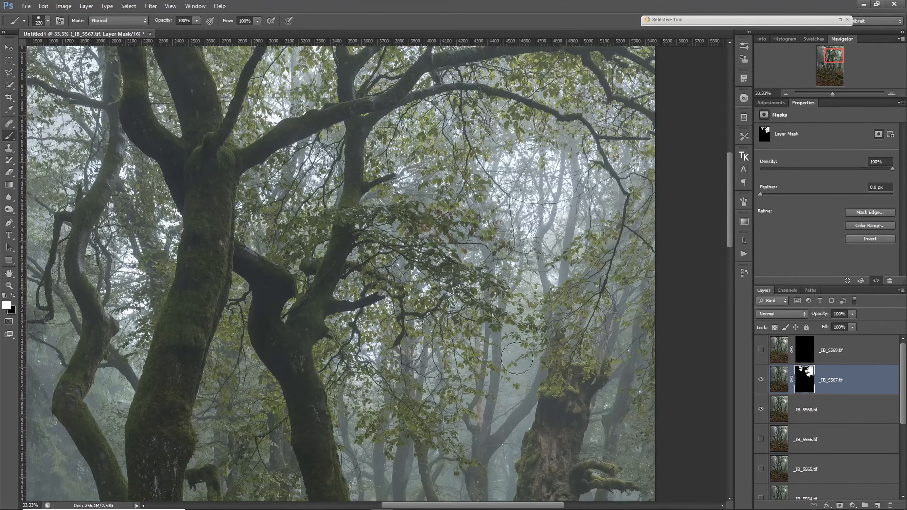
pyautogui.moveTo(431, 419); pyautogui.dragTo(491, 315)
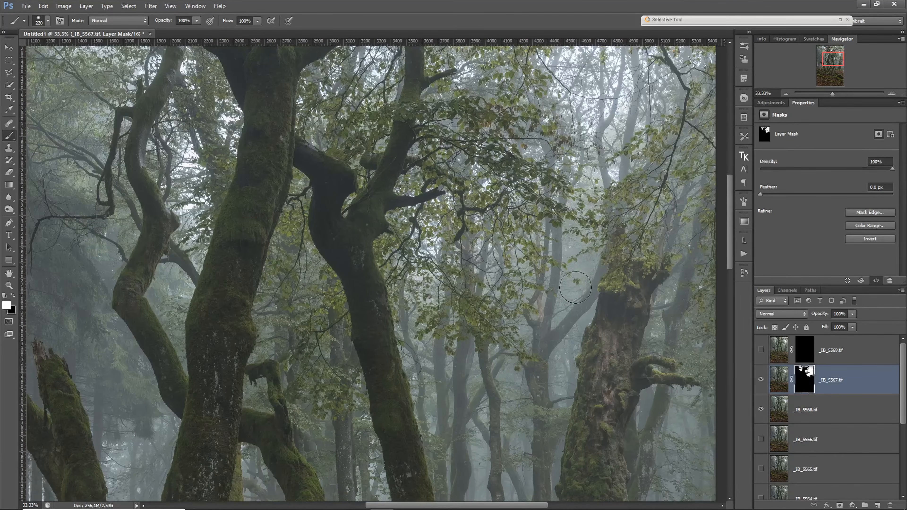
pyautogui.moveTo(334, 208); pyautogui.dragTo(573, 320)
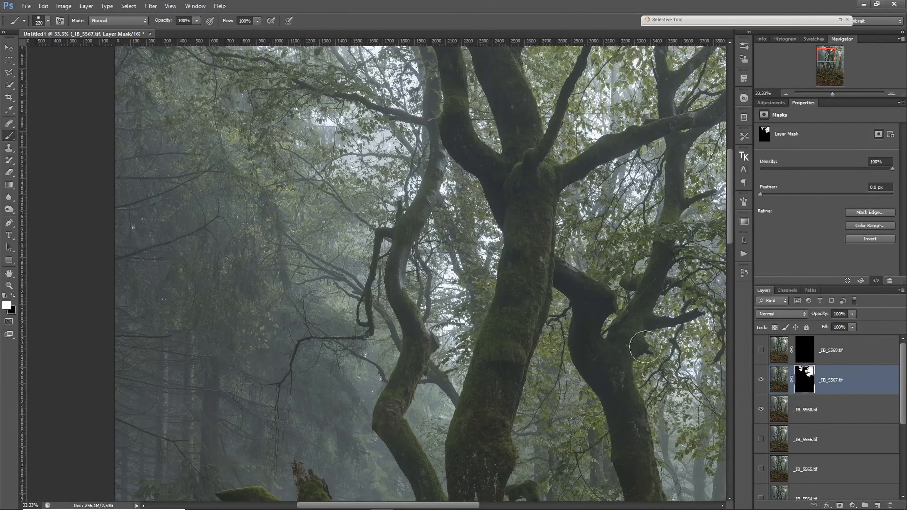
pyautogui.keyDown('alt'); pyautogui.click(808, 378); pyautogui.keyUp('alt')
pyautogui.keyDown('alt'); pyautogui.click(589, 318); pyautogui.keyUp('alt')
pyautogui.keyDown('alt'); pyautogui.click(589, 317); pyautogui.keyUp('alt')
pyautogui.keyDown('alt'); pyautogui.click(589, 317); pyautogui.keyUp('alt')
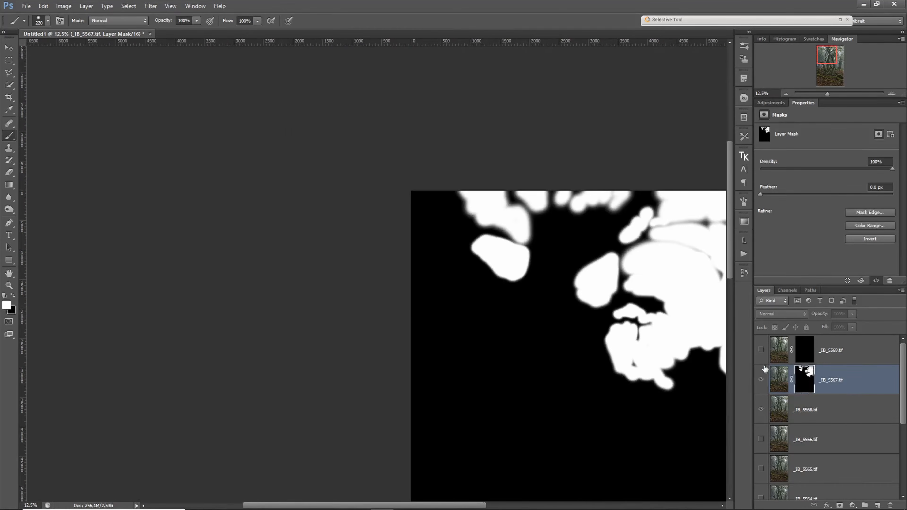
# - Show the _IB_5569.tif layer and compare the mossy trunk bases with its layer mask disabled and enabled
pyautogui.click(761, 350)
pyautogui.click(789, 350)
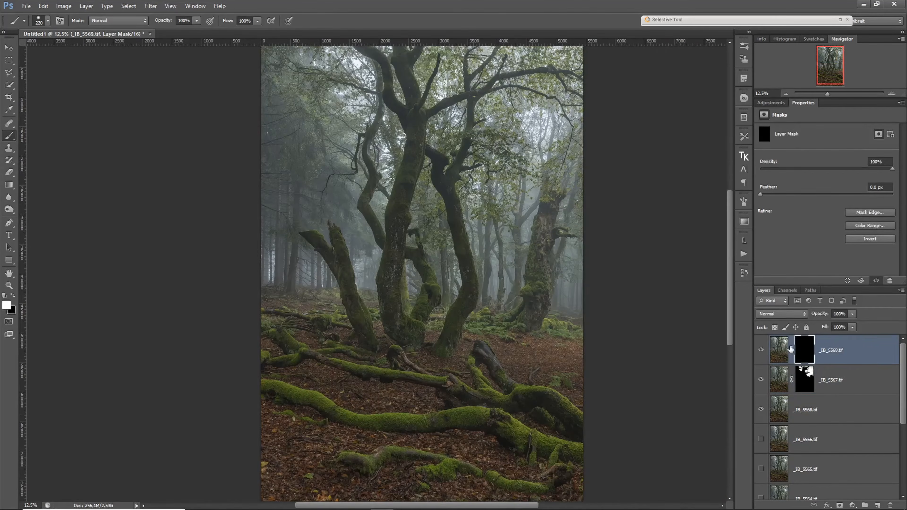
pyautogui.moveTo(430, 310); pyautogui.dragTo(547, 336)
pyautogui.keyDown('shift'); pyautogui.click(805, 355); pyautogui.keyUp('shift')
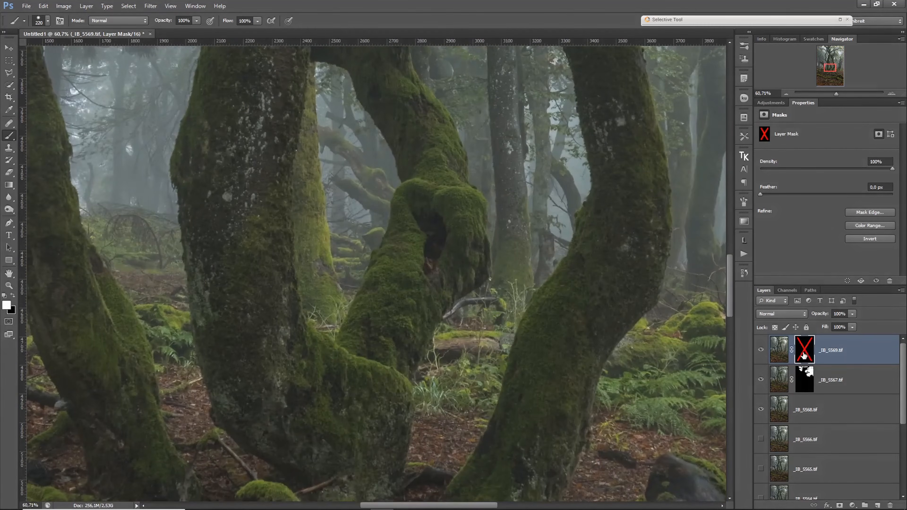
pyautogui.keyDown('shift'); pyautogui.click(804, 356); pyautogui.keyUp('shift')
pyautogui.keyDown('alt'); pyautogui.click(573, 322); pyautogui.keyUp('alt')
pyautogui.keyDown('alt'); pyautogui.click(573, 322); pyautogui.keyUp('alt')
pyautogui.keyDown('alt'); pyautogui.click(573, 322); pyautogui.keyUp('alt')
pyautogui.keyDown('alt'); pyautogui.click(573, 322); pyautogui.keyUp('alt')
pyautogui.keyDown('alt'); pyautogui.click(572, 322); pyautogui.keyUp('alt')
pyautogui.keyDown('alt'); pyautogui.click(572, 323); pyautogui.keyUp('alt')
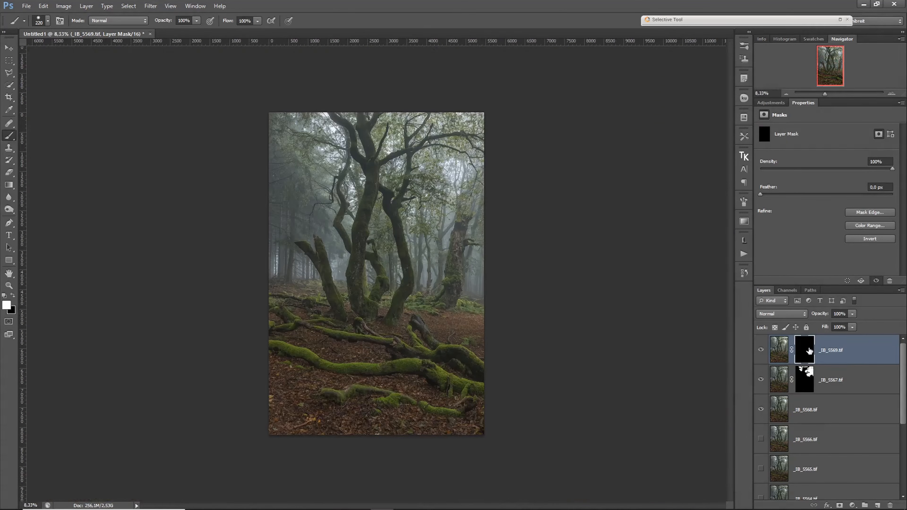
# - Paint white over the forest floor and roots on the _IB_5569.tif mask with a 1468 px brush, and review the layer stack
pyautogui.moveTo(348, 375); pyautogui.dragTo(371, 377)
pyautogui.moveTo(273, 329); pyautogui.dragTo(567, 407)
pyautogui.scroll(-2, 906, 400)
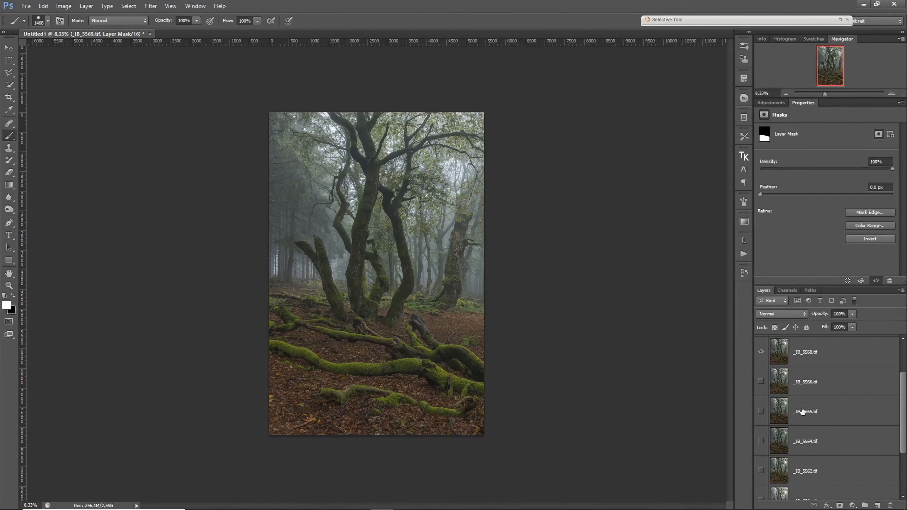
pyautogui.scroll(2, 902, 378)
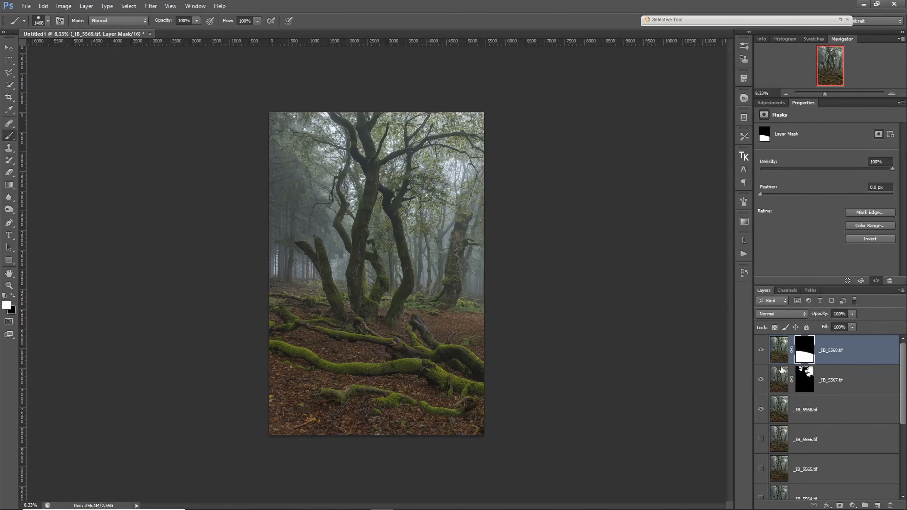
pyautogui.moveTo(901, 405); pyautogui.dragTo(895, 371)
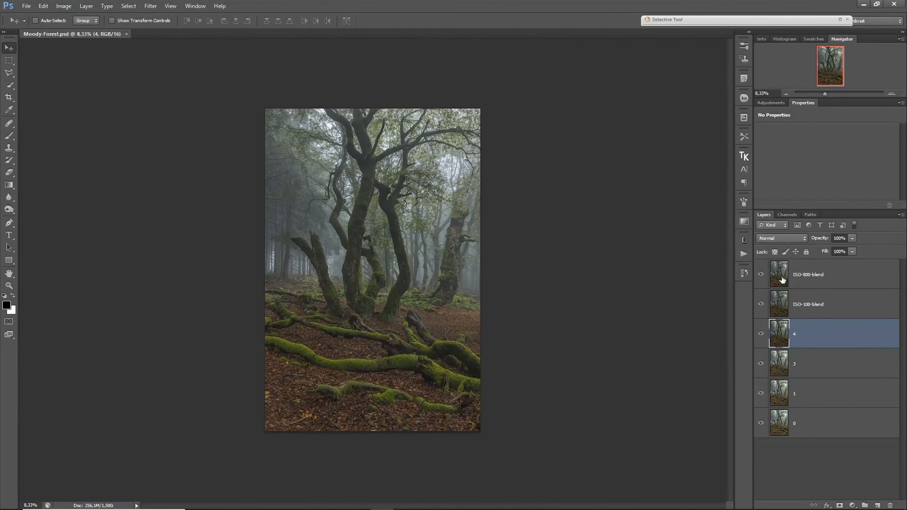
# - Compare the image with the ISO-800-blend and ISO-100-blend layers hidden and shown in Moody-Forest.psd, leaving both visible
pyautogui.click(764, 276)
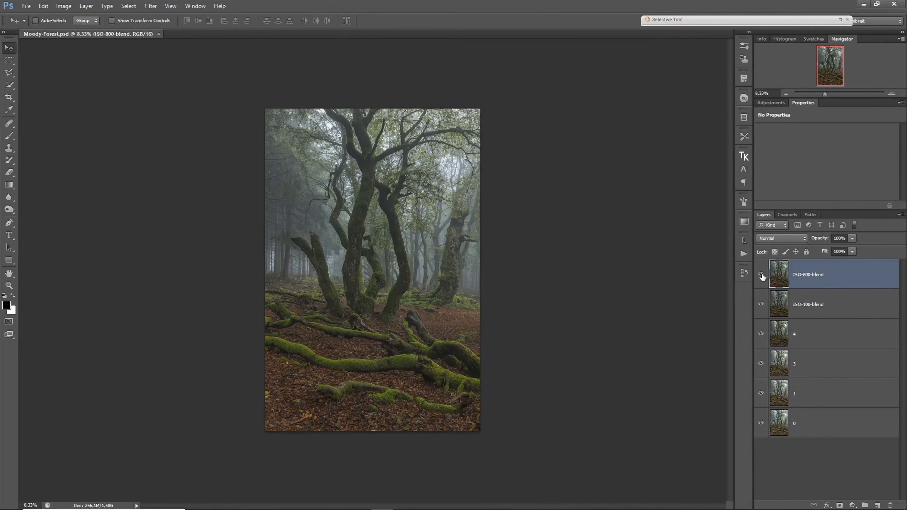
pyautogui.click(761, 275)
pyautogui.click(761, 275)
pyautogui.click(761, 275)
pyautogui.click(760, 304)
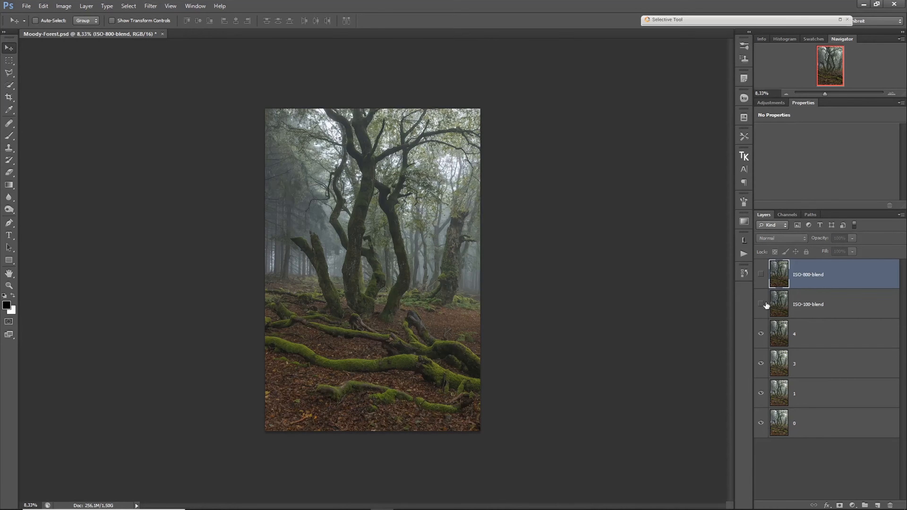
pyautogui.click(762, 275)
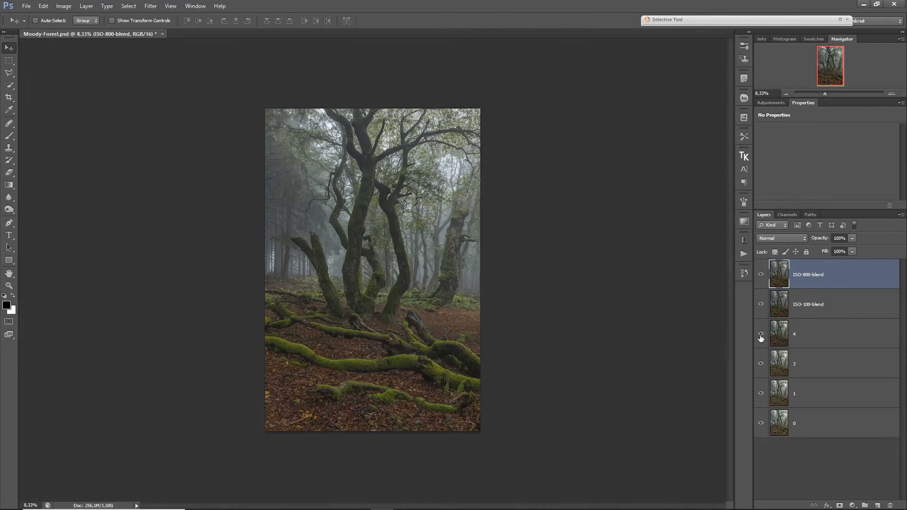
# - Auto-align all six layers, from ISO-800-blend down to 0, using the Auto projection
pyautogui.keyDown('shift'); pyautogui.click(838, 421); pyautogui.keyUp('shift')
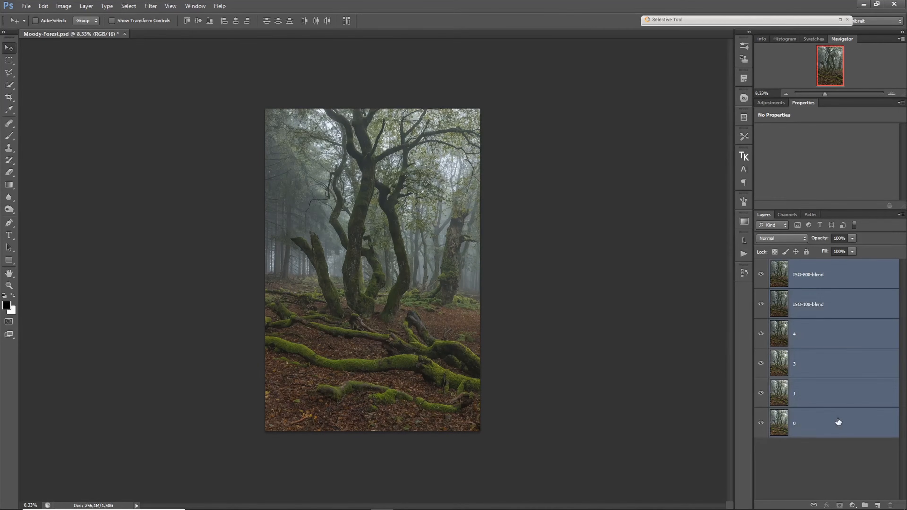
pyautogui.click(43, 6)
pyautogui.click(72, 199)
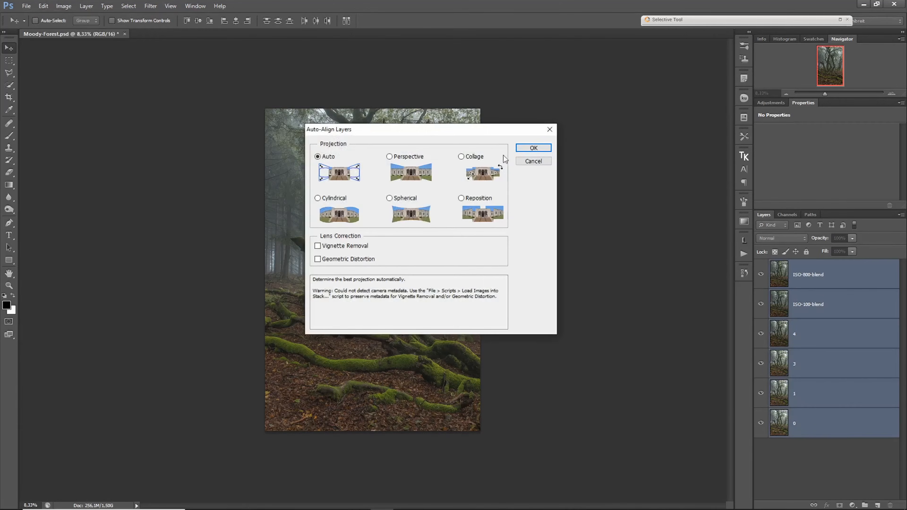
pyautogui.click(523, 148)
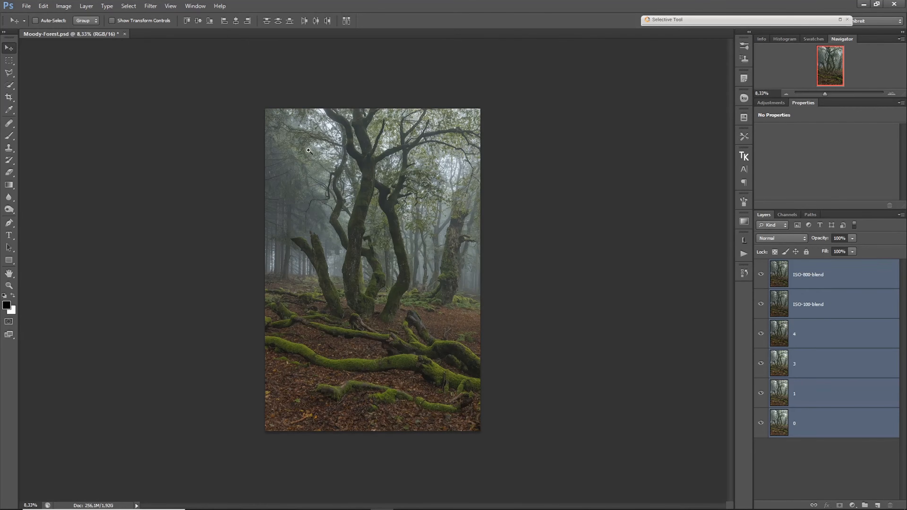
# - Check the alignment in the upper branches by hiding the layers one at a time from ISO-800-blend down to 1
pyautogui.moveTo(292, 121); pyautogui.dragTo(412, 161)
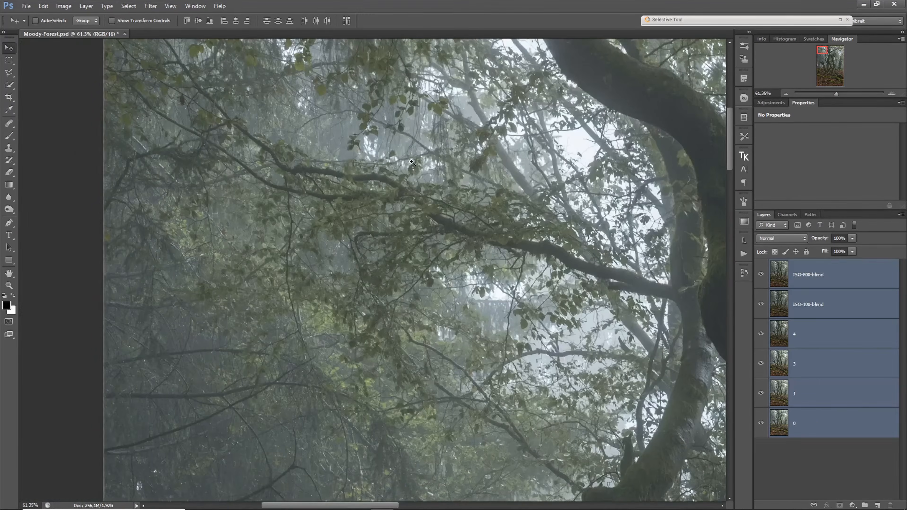
pyautogui.click(602, 264)
pyautogui.click(762, 274)
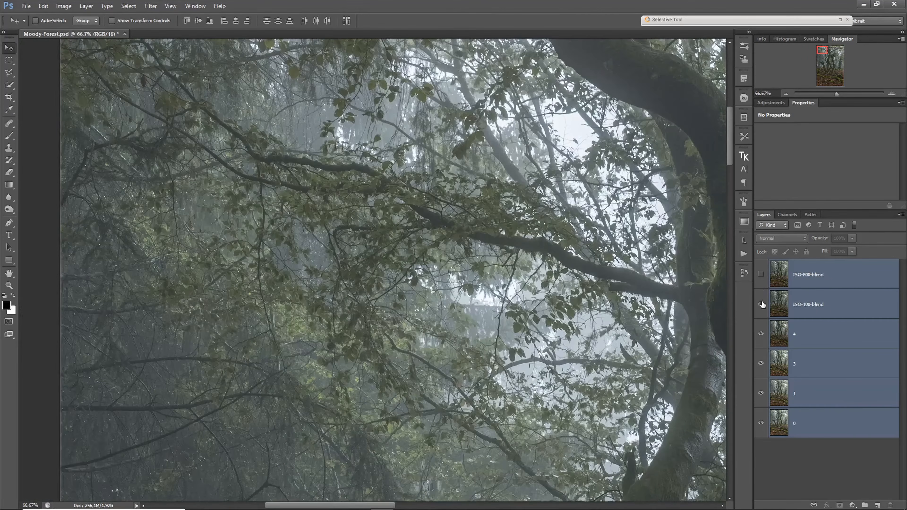
pyautogui.click(761, 275)
pyautogui.moveTo(674, 308); pyautogui.dragTo(412, 306)
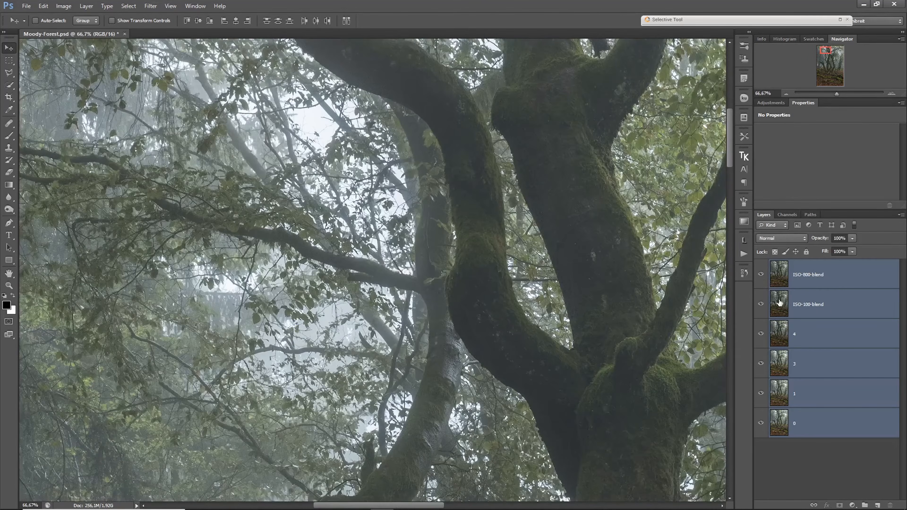
pyautogui.click(761, 275)
pyautogui.click(762, 304)
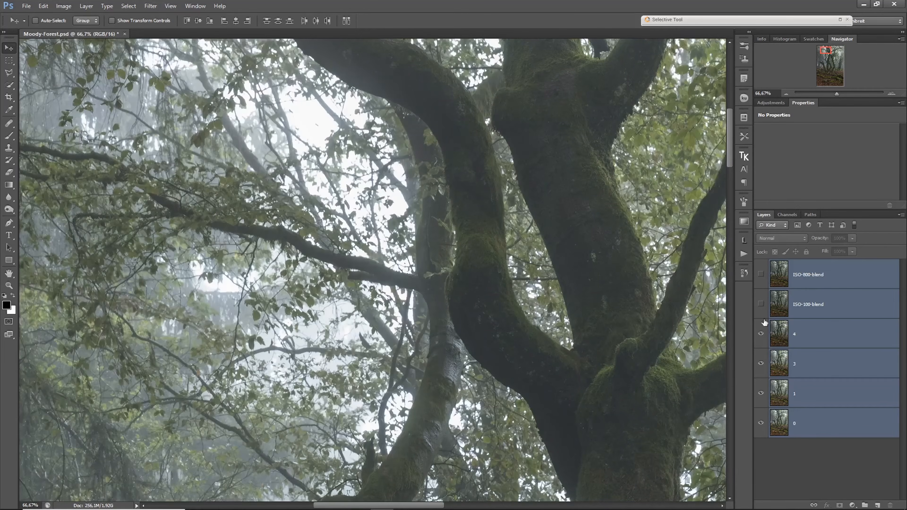
pyautogui.click(762, 334)
pyautogui.click(761, 364)
pyautogui.click(761, 393)
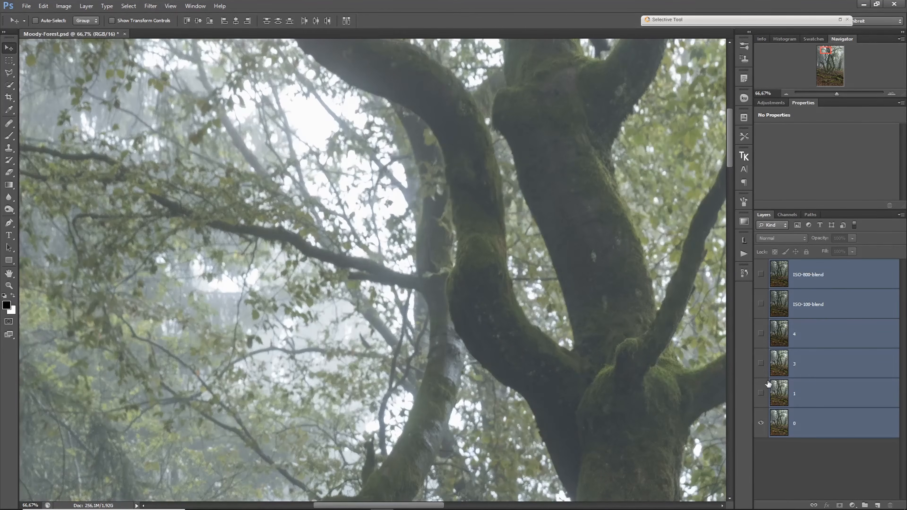
# - Check the alignment over the mossy roots while showing layers 1, 3, 4, ISO-100-blend and ISO-800-blend again
pyautogui.click(836, 81)
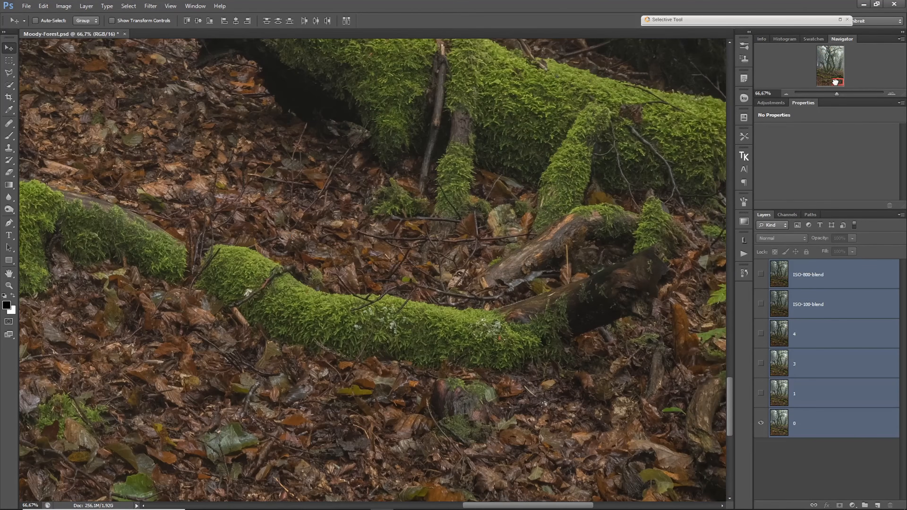
pyautogui.click(761, 395)
pyautogui.moveTo(761, 364); pyautogui.dragTo(761, 275)
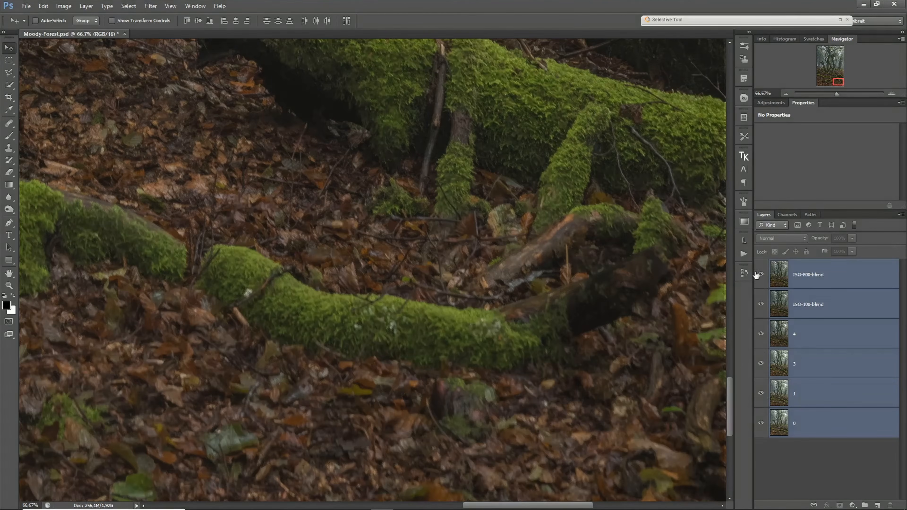
pyautogui.scroll(-6, 525, 271)
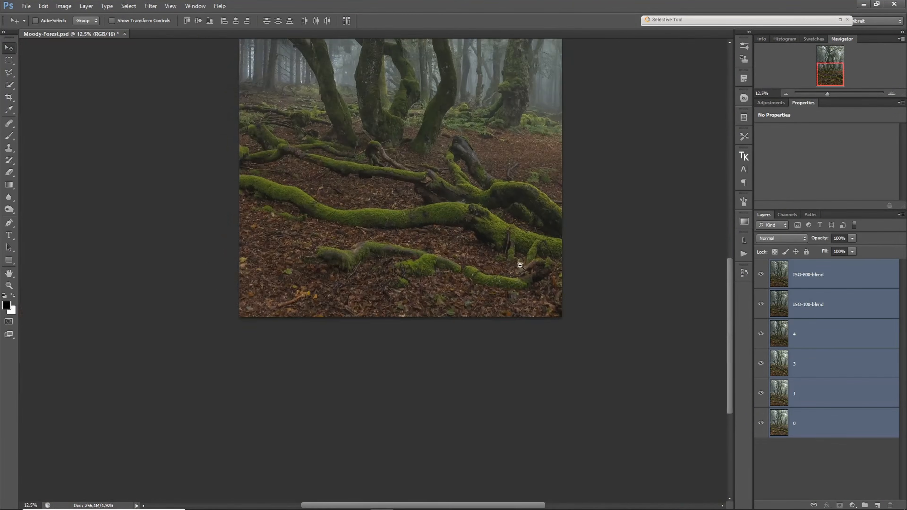
# - Move the ISO-800-blend and ISO-100-blend layers beneath layer 0, and hide layers 0, 1, 3 and 4
pyautogui.click(828, 313)
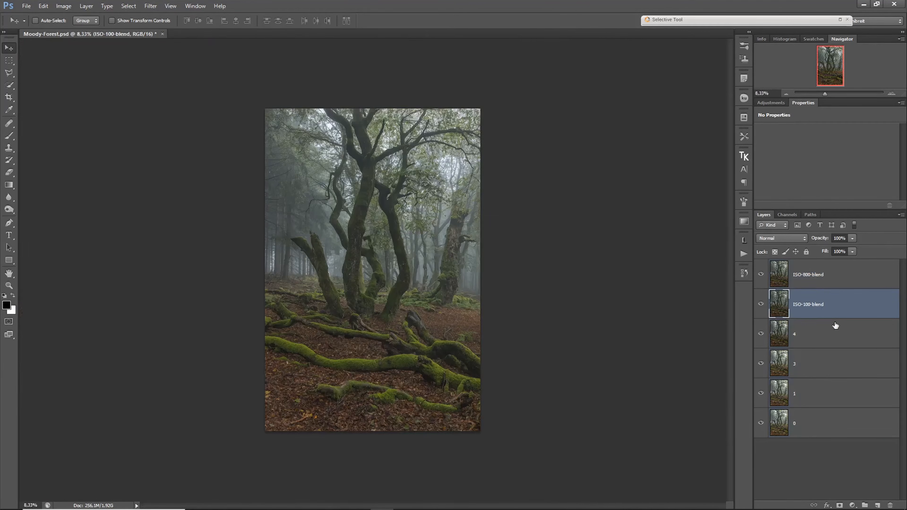
pyautogui.keyDown('shift'); pyautogui.click(832, 283); pyautogui.keyUp('shift')
pyautogui.moveTo(824, 313); pyautogui.dragTo(828, 448)
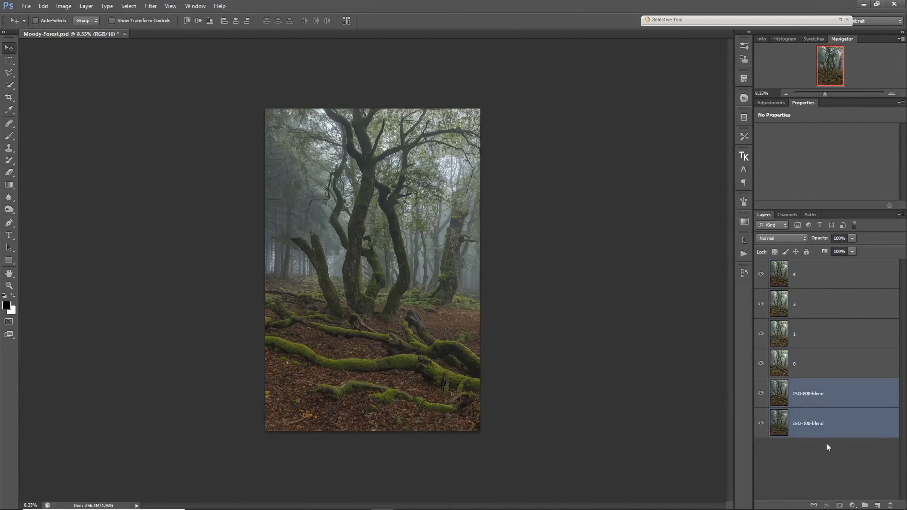
pyautogui.click(836, 369)
pyautogui.moveTo(761, 363); pyautogui.dragTo(762, 276)
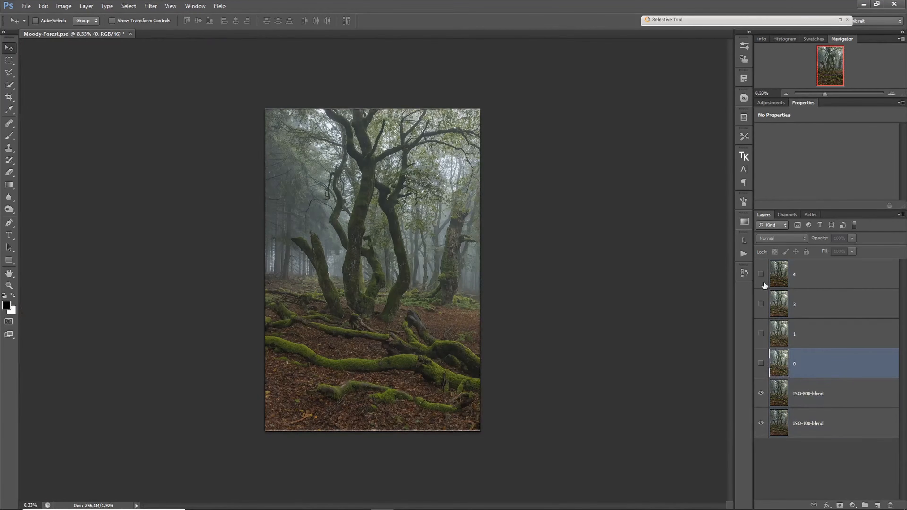
# - Add a black layer mask to the ISO-800-blend layer
pyautogui.click(842, 404)
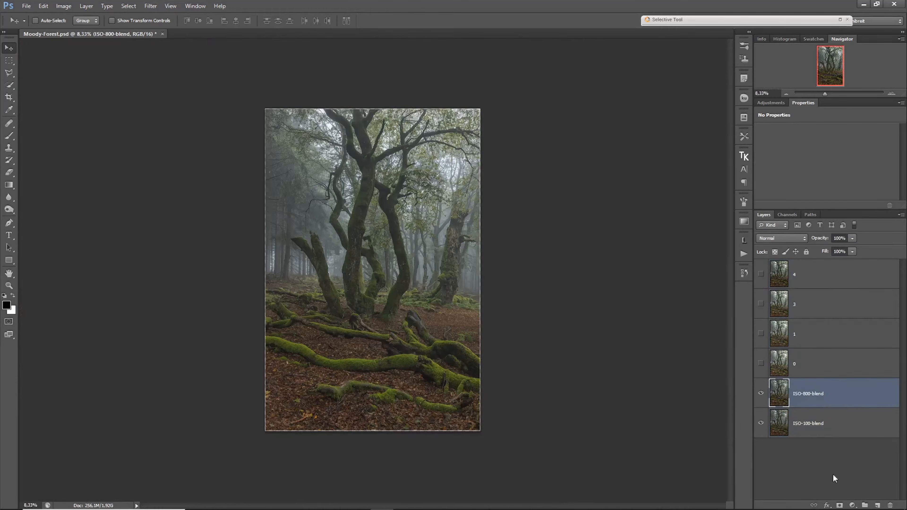
pyautogui.keyDown('alt'); pyautogui.click(840, 505); pyautogui.keyUp('alt')
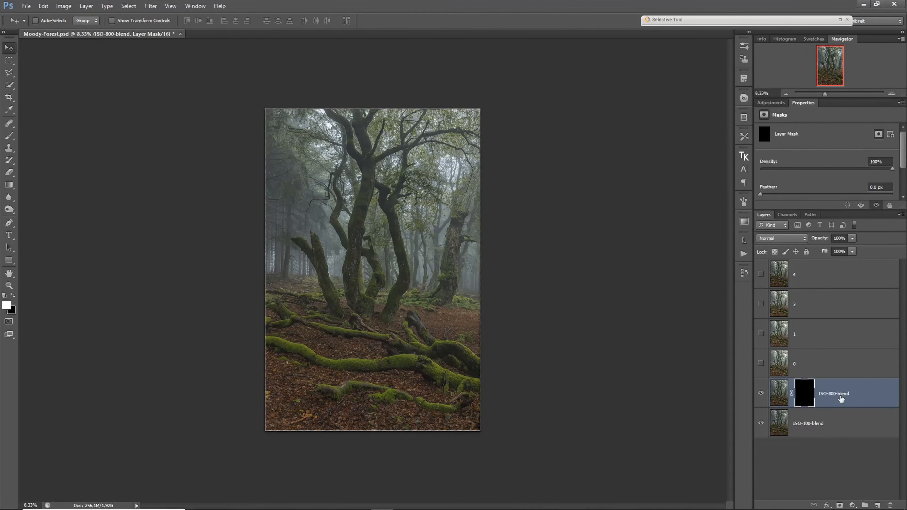
# - Examine the sharpness of the leaves and misty trunks between the central tree and the image's right edge at 100%
pyautogui.keyDown('ctrl'); pyautogui.click(382, 309); pyautogui.keyUp('ctrl')
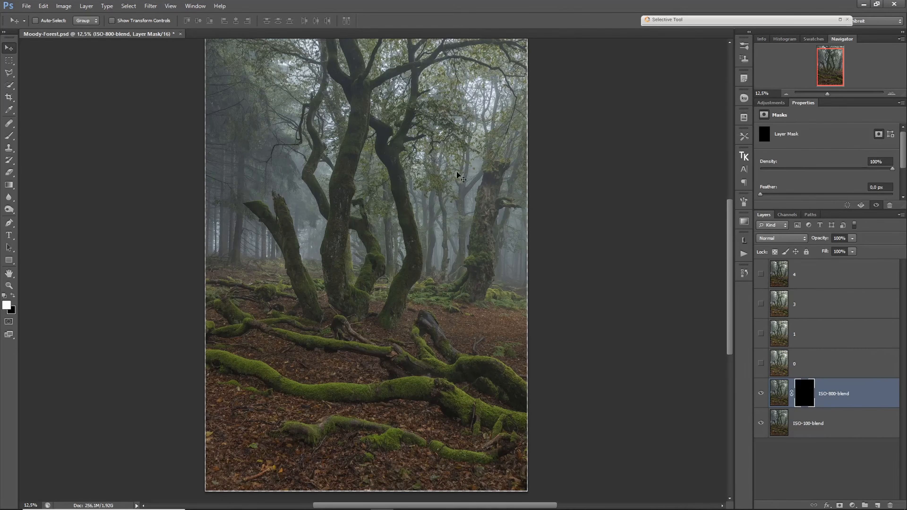
pyautogui.moveTo(430, 131); pyautogui.dragTo(481, 139)
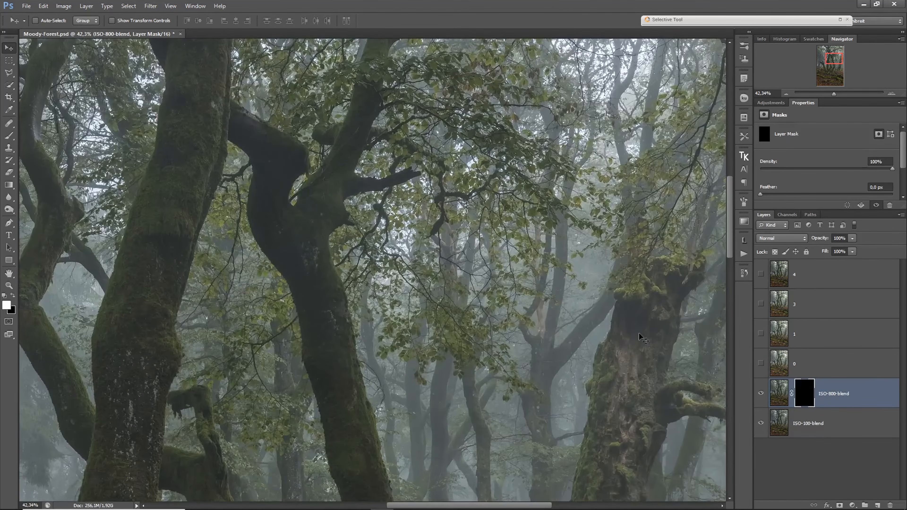
pyautogui.keyDown('ctrl'); pyautogui.click(520, 315); pyautogui.keyUp('ctrl')
pyautogui.keyDown('ctrl'); pyautogui.click(523, 320); pyautogui.keyUp('ctrl')
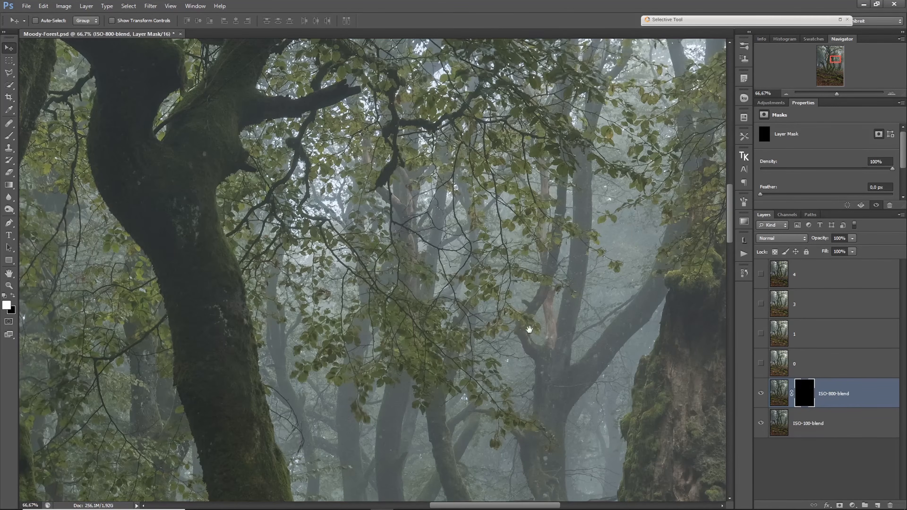
pyautogui.keyDown('ctrl'); pyautogui.click(593, 319); pyautogui.keyUp('ctrl')
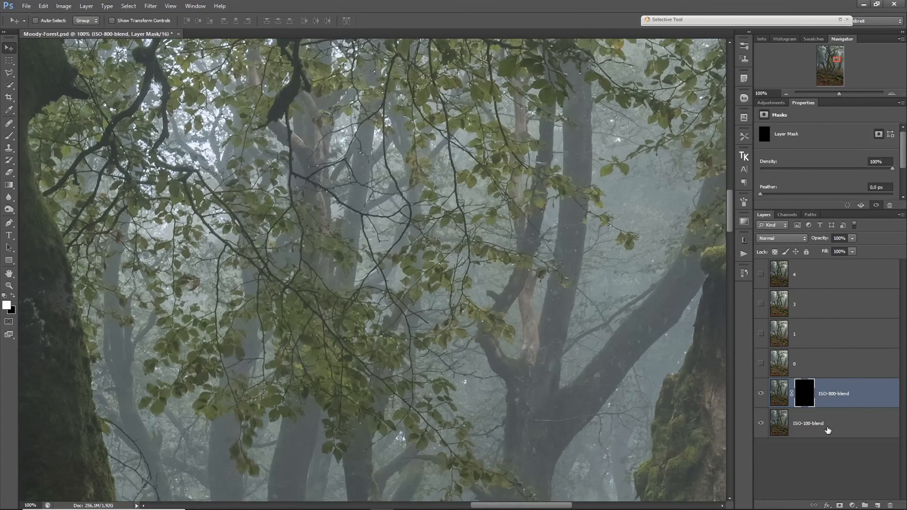
pyautogui.moveTo(612, 222); pyautogui.dragTo(559, 326)
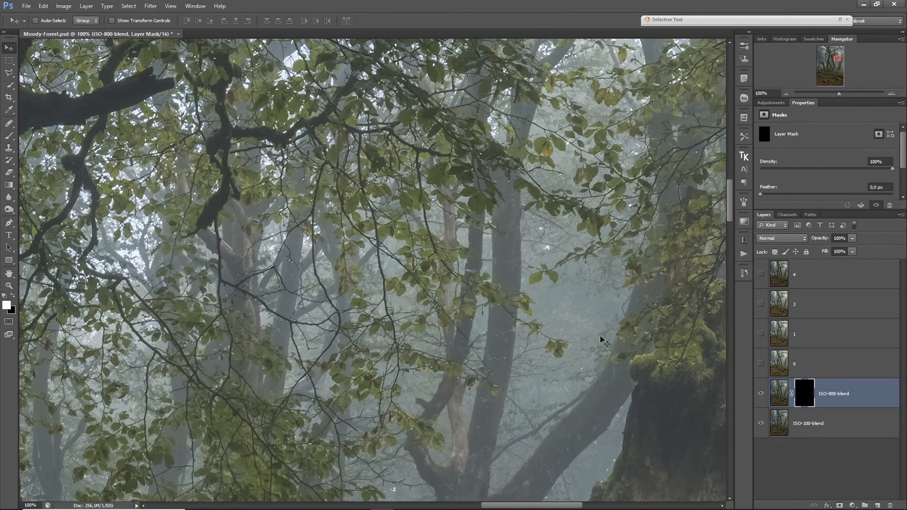
pyautogui.moveTo(639, 274); pyautogui.dragTo(472, 344)
pyautogui.moveTo(533, 342)
pyautogui.mouseDown()
pyautogui.moveTo(458, 324)
pyautogui.moveTo(420, 303)
pyautogui.moveTo(418, 371)
pyautogui.mouseUp()
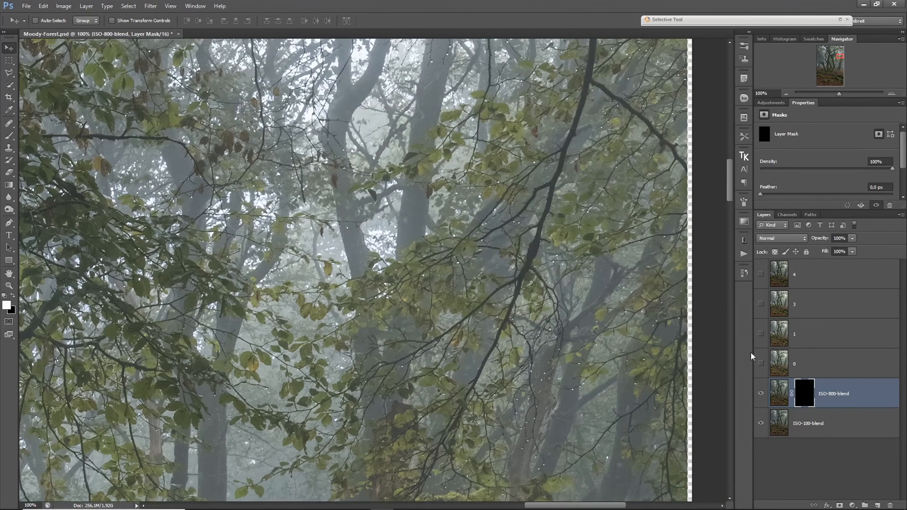
pyautogui.moveTo(589, 295); pyautogui.dragTo(596, 385)
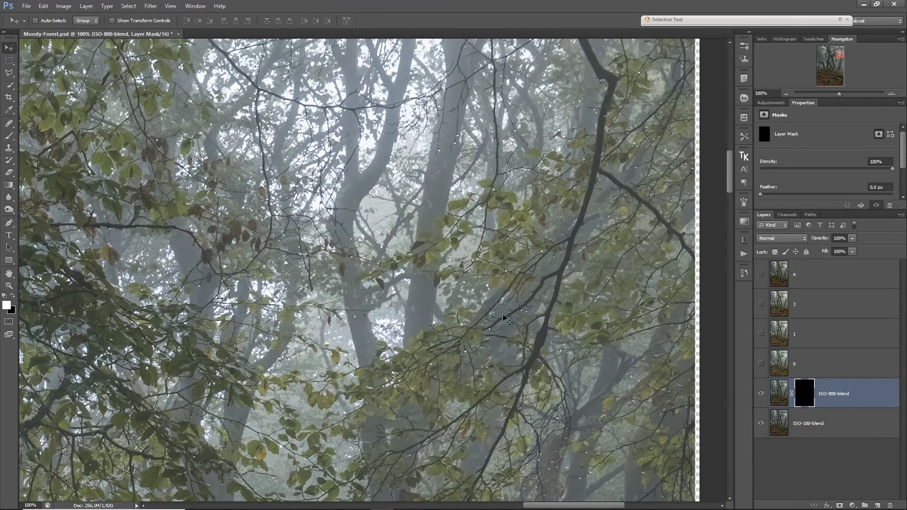
pyautogui.moveTo(412, 274); pyautogui.dragTo(394, 321)
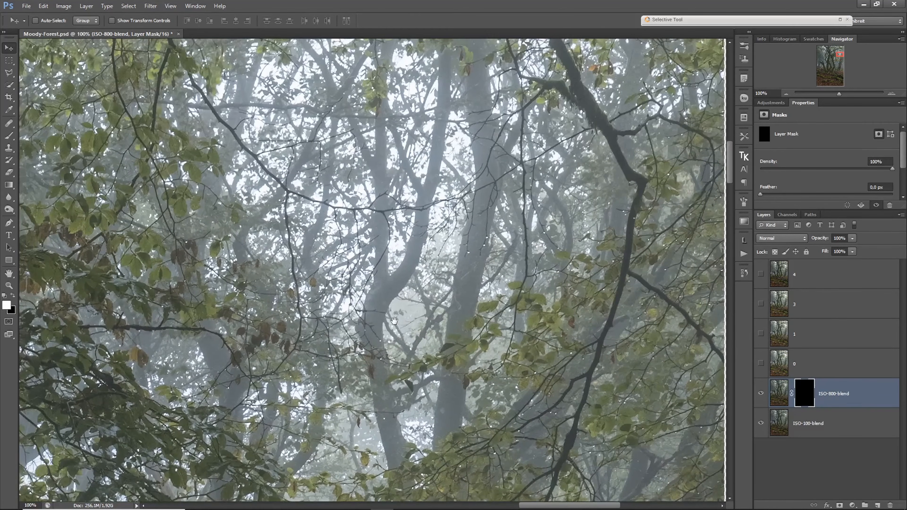
pyautogui.moveTo(532, 283); pyautogui.dragTo(450, 300)
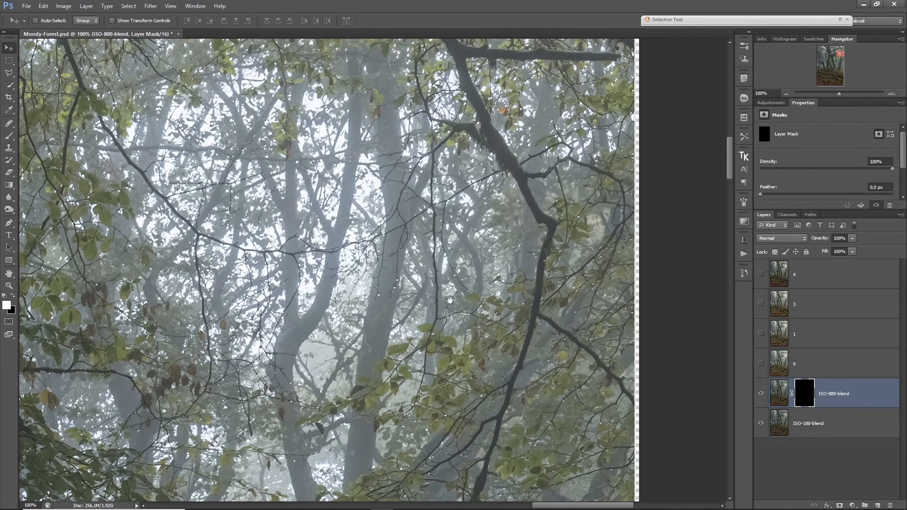
# - Inspect the foliage up to the image's upper right corner, comparing it with the ISO-800-blend mask disabled and enabled
pyautogui.scroll(1, 318, 211)
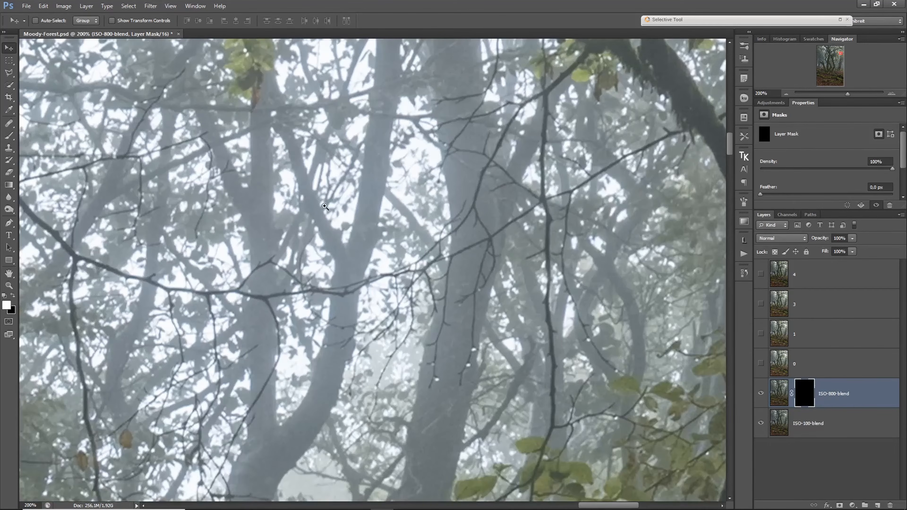
pyautogui.scroll(-1, 329, 205)
pyautogui.scroll(-1, 341, 213)
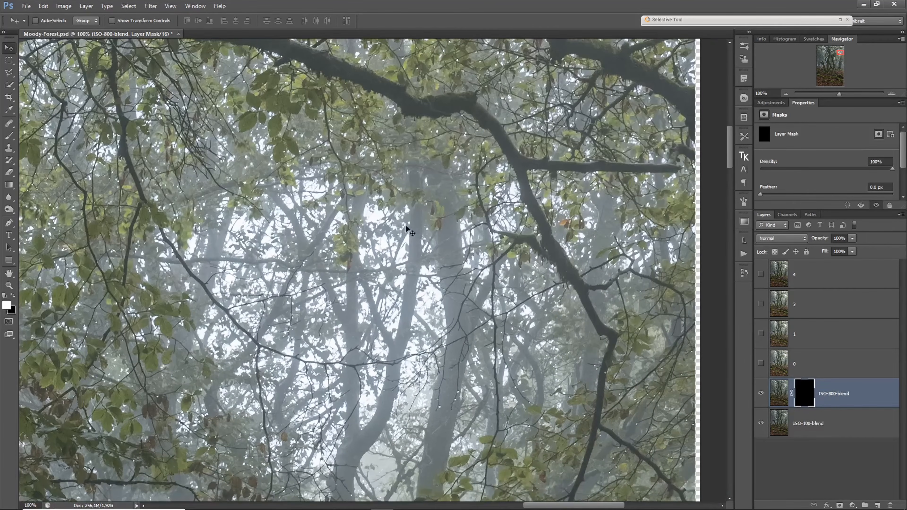
pyautogui.moveTo(396, 158); pyautogui.dragTo(425, 273)
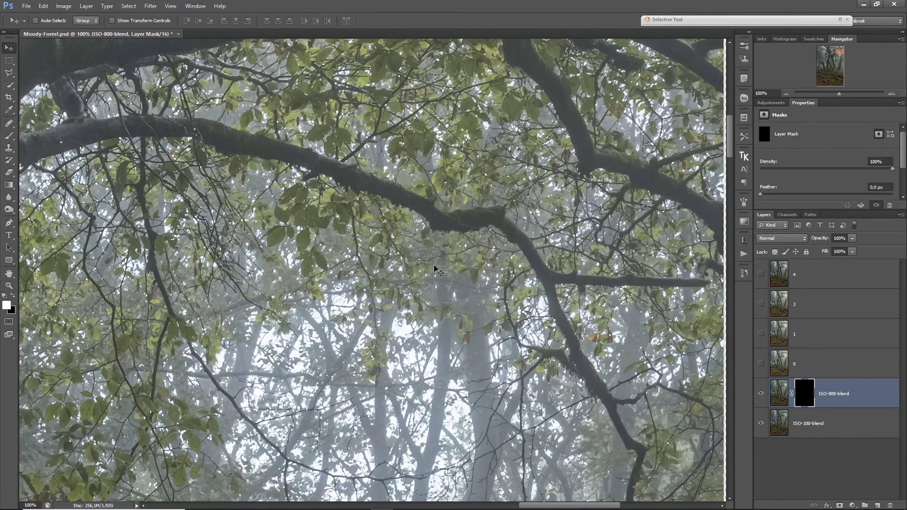
pyautogui.moveTo(110, 257); pyautogui.dragTo(257, 288)
pyautogui.moveTo(490, 177); pyautogui.dragTo(388, 290)
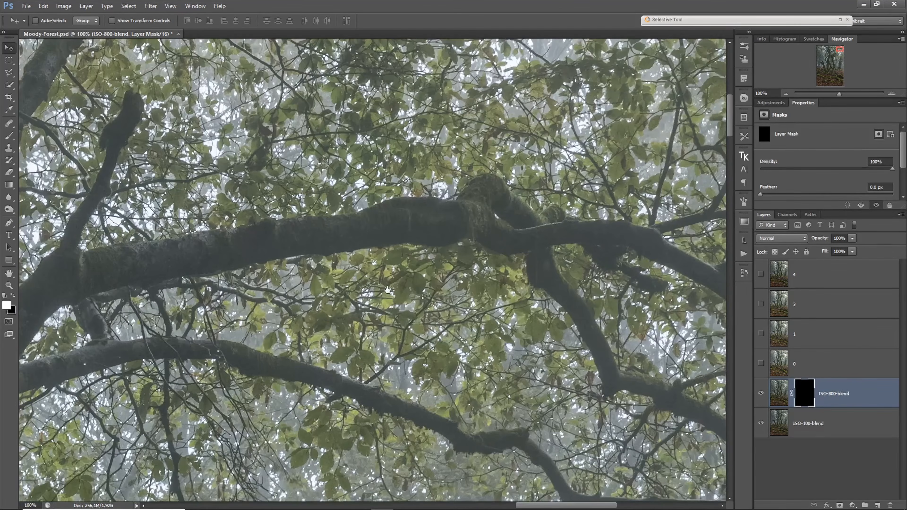
pyautogui.moveTo(497, 170); pyautogui.dragTo(386, 290)
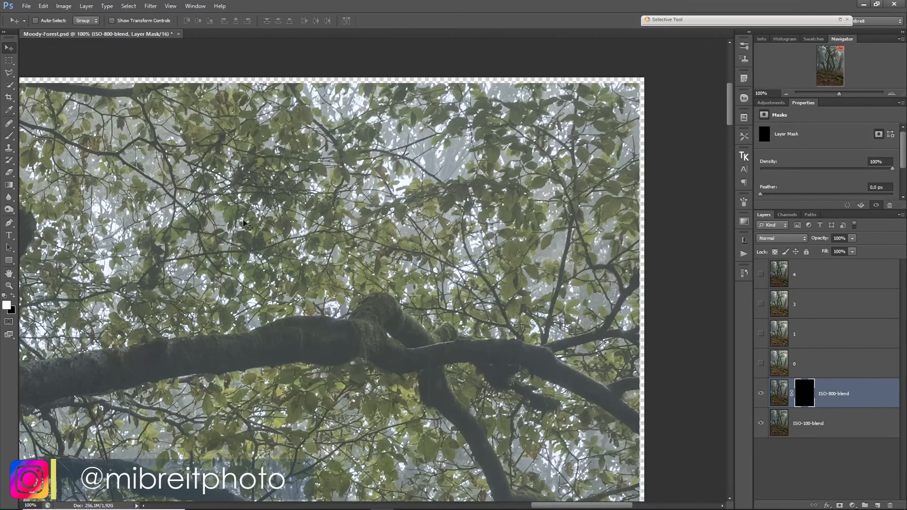
pyautogui.moveTo(239, 218); pyautogui.dragTo(338, 264)
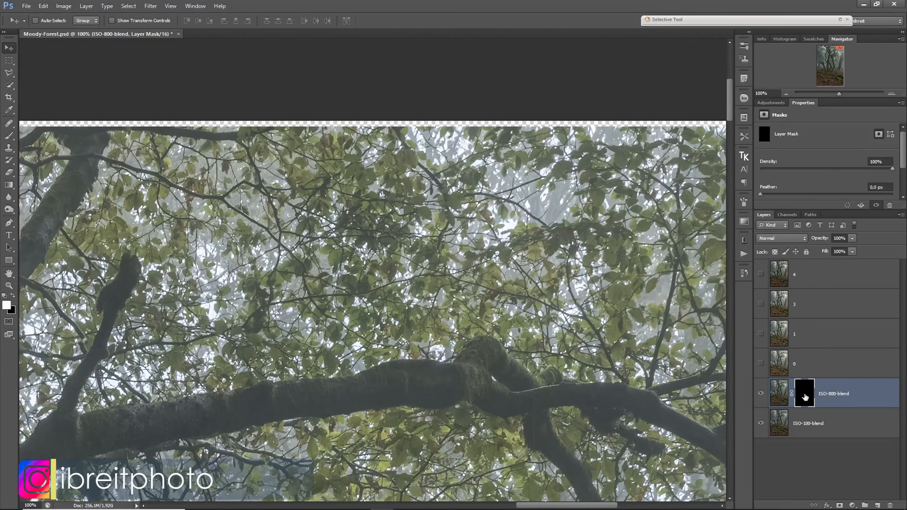
pyautogui.keyDown('shift'); pyautogui.click(804, 392); pyautogui.keyUp('shift')
pyautogui.keyDown('shift'); pyautogui.click(803, 392); pyautogui.keyUp('shift')
pyautogui.moveTo(674, 370); pyautogui.dragTo(488, 397)
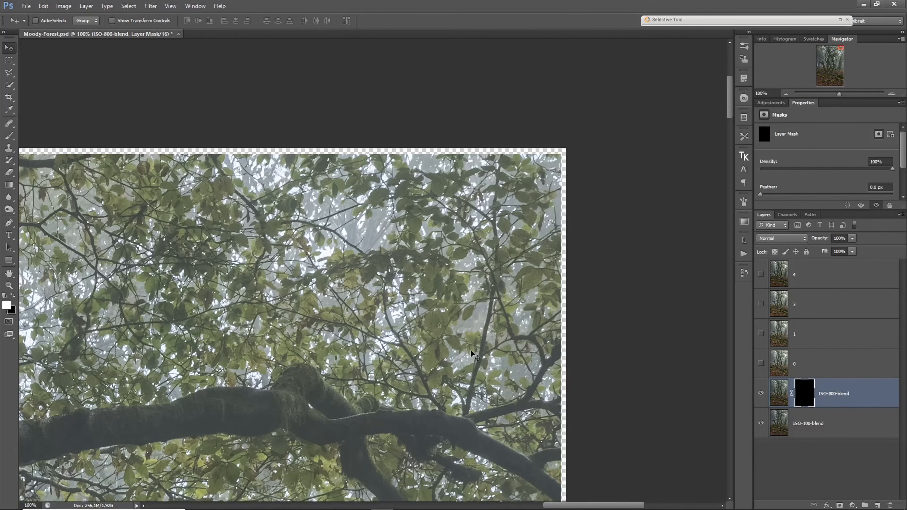
# - Inspect the canopy across to the trees on the image's left, comparing it with the ISO-800-blend mask disabled and enabled
pyautogui.moveTo(333, 276); pyautogui.dragTo(690, 248)
pyautogui.moveTo(36, 461)
pyautogui.mouseDown()
pyautogui.moveTo(245, 357)
pyautogui.moveTo(408, 358)
pyautogui.mouseUp()
pyautogui.moveTo(88, 253); pyautogui.dragTo(462, 295)
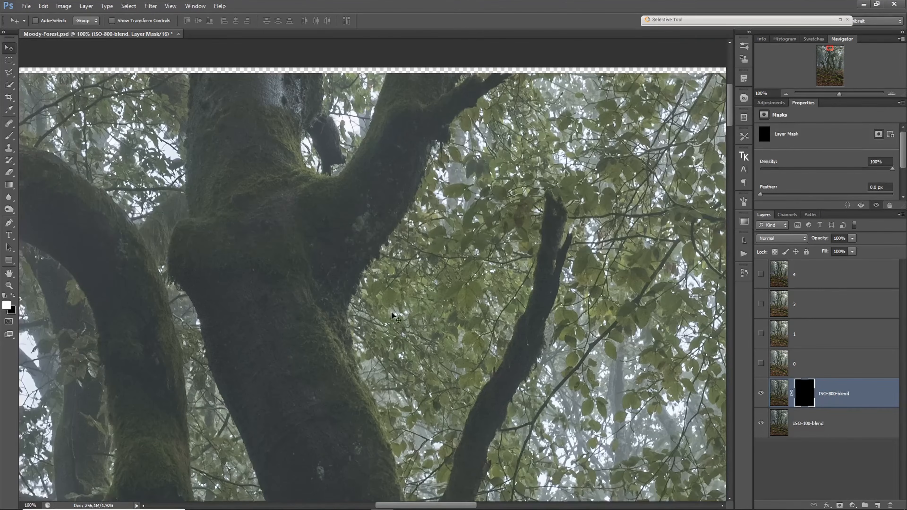
pyautogui.moveTo(222, 297); pyautogui.dragTo(567, 304)
pyautogui.moveTo(221, 321); pyautogui.dragTo(561, 313)
pyautogui.moveTo(246, 289); pyautogui.dragTo(186, 245)
pyautogui.moveTo(468, 443); pyautogui.dragTo(351, 214)
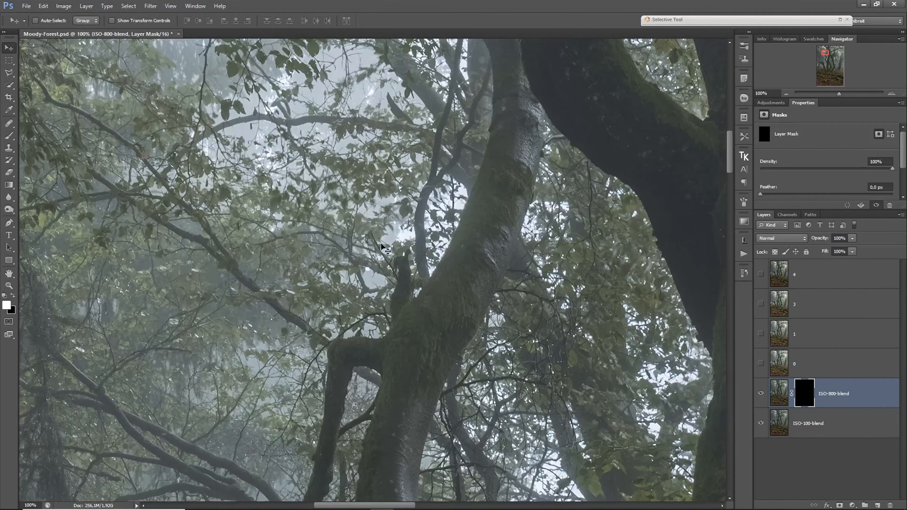
pyautogui.keyDown('shift'); pyautogui.click(800, 392); pyautogui.keyUp('shift')
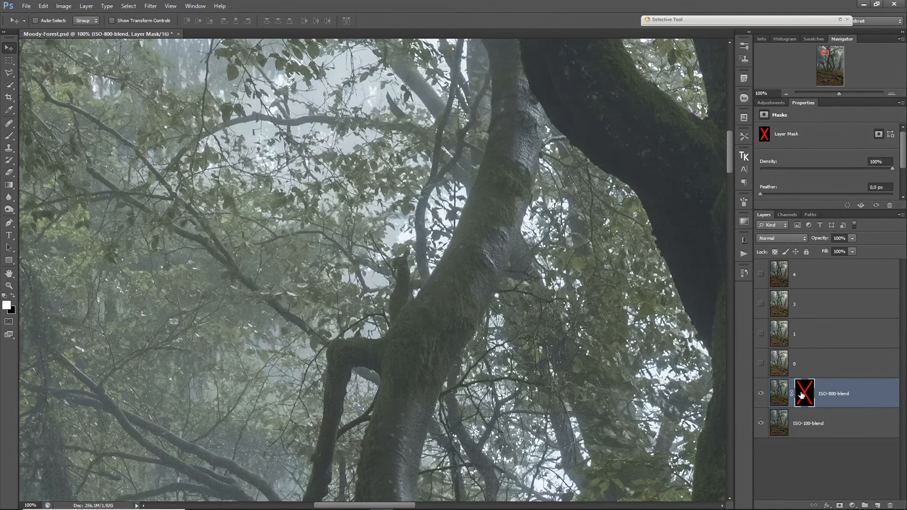
pyautogui.keyDown('shift'); pyautogui.click(799, 394); pyautogui.keyUp('shift')
# - Delete the ISO-800-blend layer, keeping ISO-100-blend beneath the exposure layers
pyautogui.moveTo(491, 233); pyautogui.dragTo(501, 349)
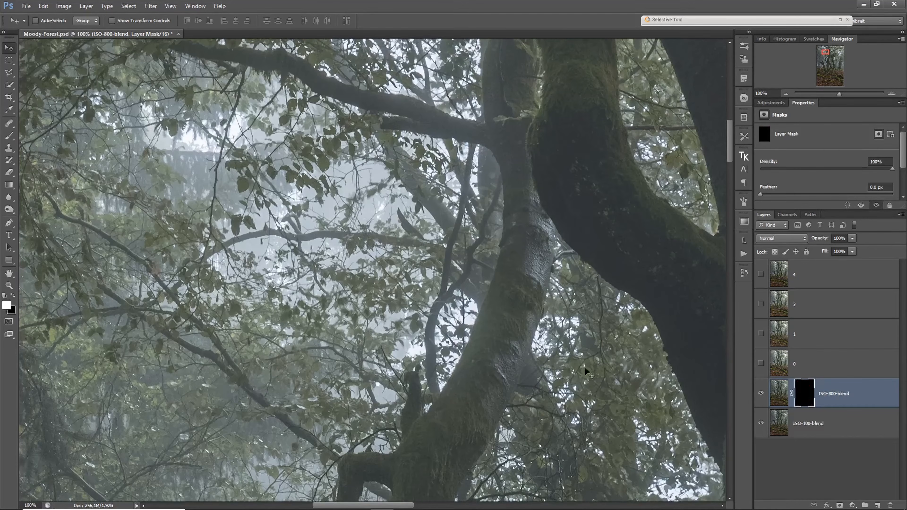
pyautogui.moveTo(640, 388); pyautogui.dragTo(406, 350)
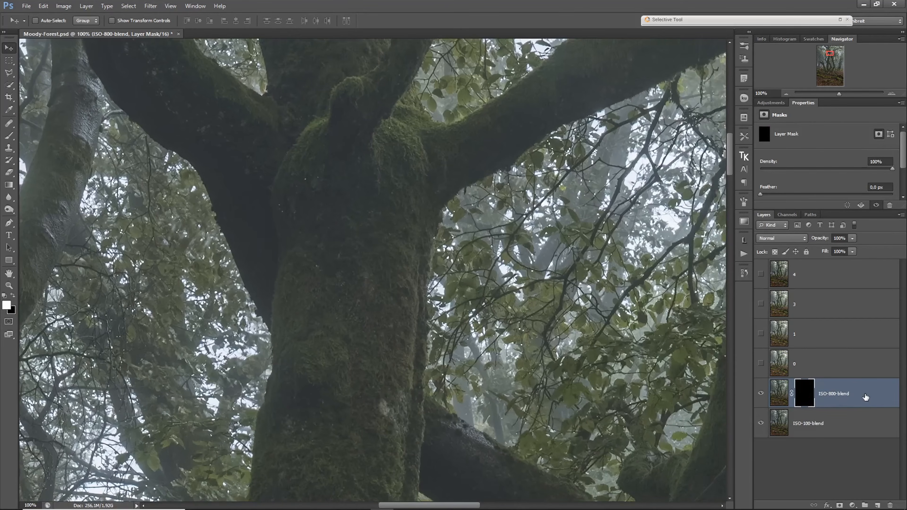
pyautogui.moveTo(865, 399); pyautogui.dragTo(890, 505)
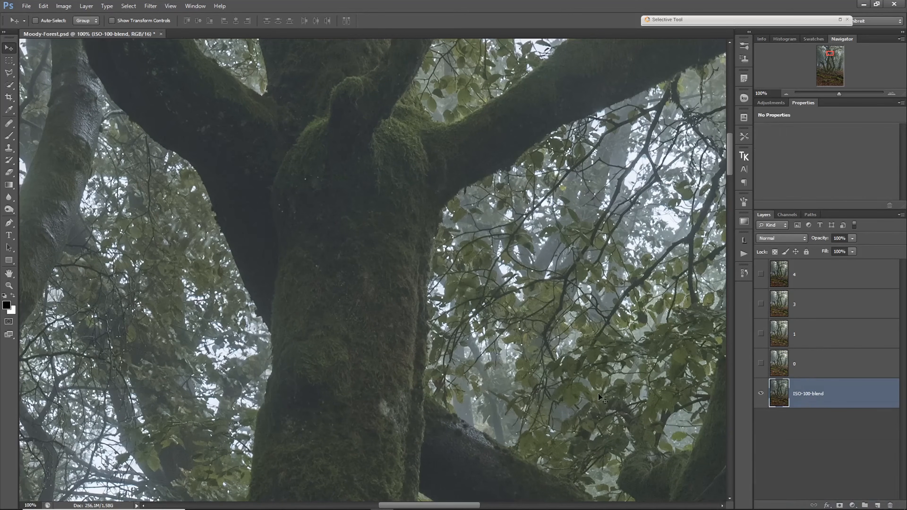
# - Inspect the central tree's branches and the surrounding canopy up to the image's upper edge at 100%
pyautogui.moveTo(279, 274); pyautogui.dragTo(496, 346)
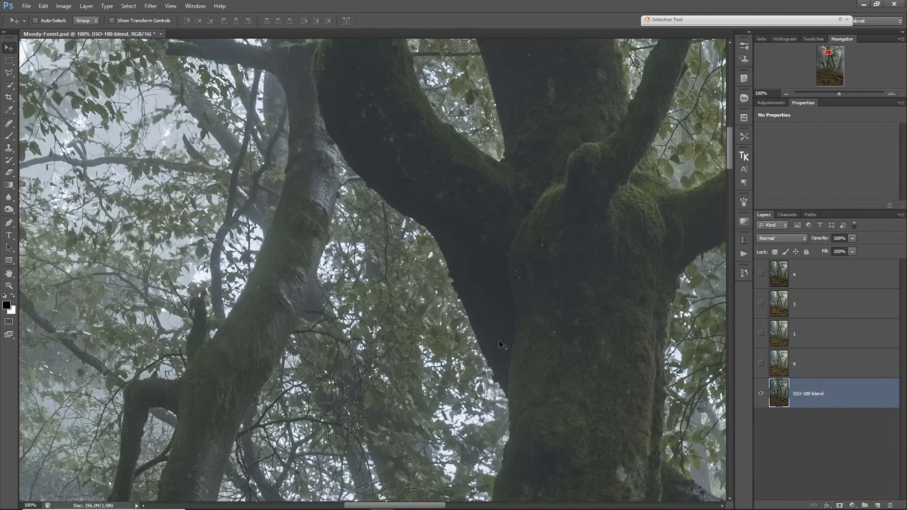
pyautogui.moveTo(539, 203); pyautogui.dragTo(436, 384)
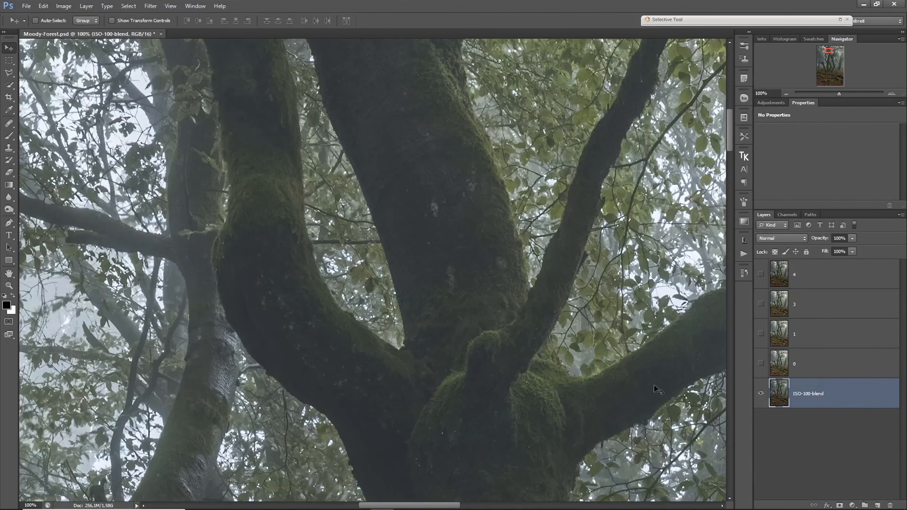
pyautogui.moveTo(578, 317); pyautogui.dragTo(466, 356)
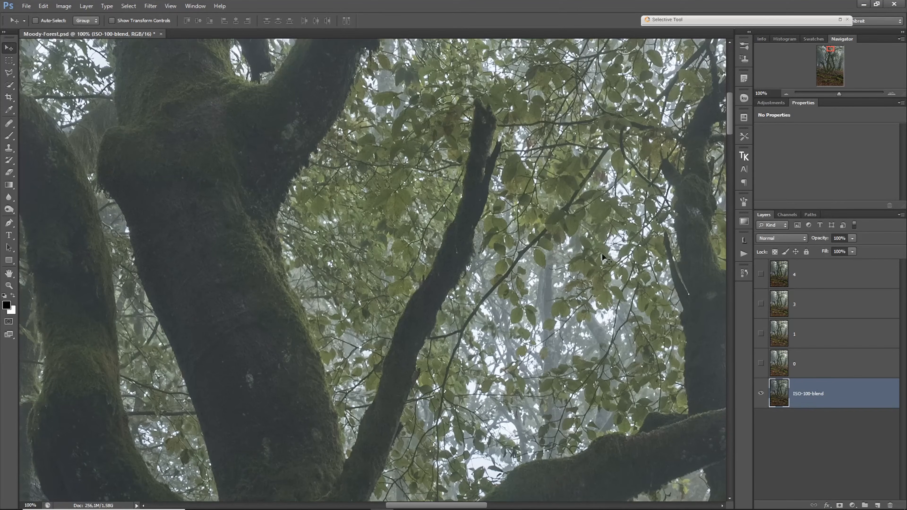
pyautogui.moveTo(320, 237); pyautogui.dragTo(462, 325)
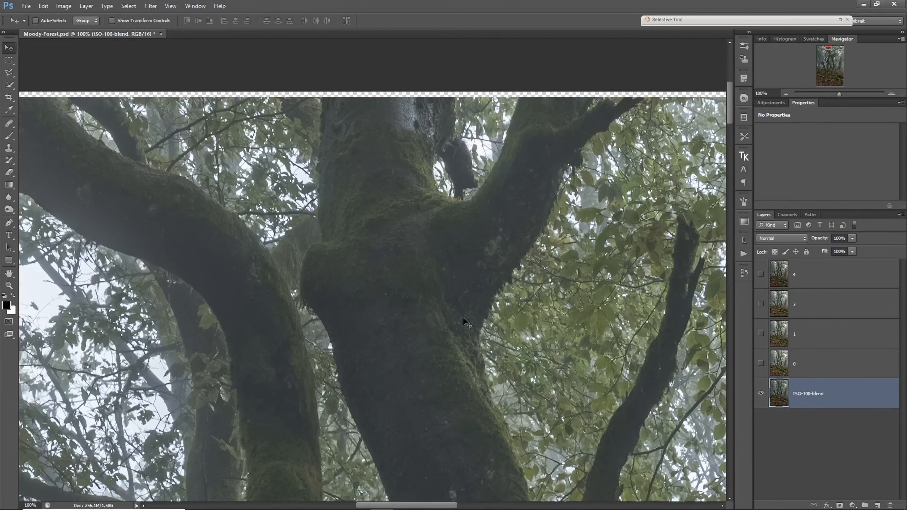
pyautogui.moveTo(217, 286); pyautogui.dragTo(472, 324)
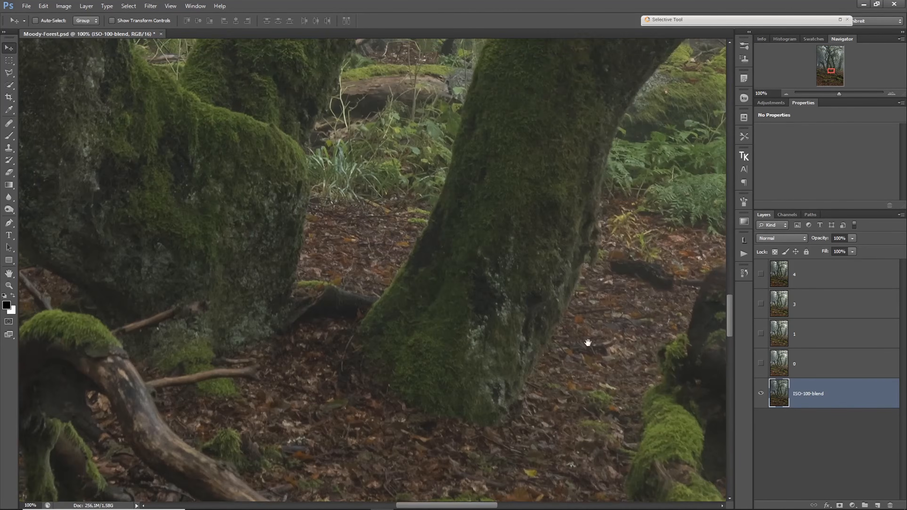
pyautogui.moveTo(587, 345); pyautogui.dragTo(327, 358)
pyautogui.moveTo(583, 391); pyautogui.dragTo(407, 392)
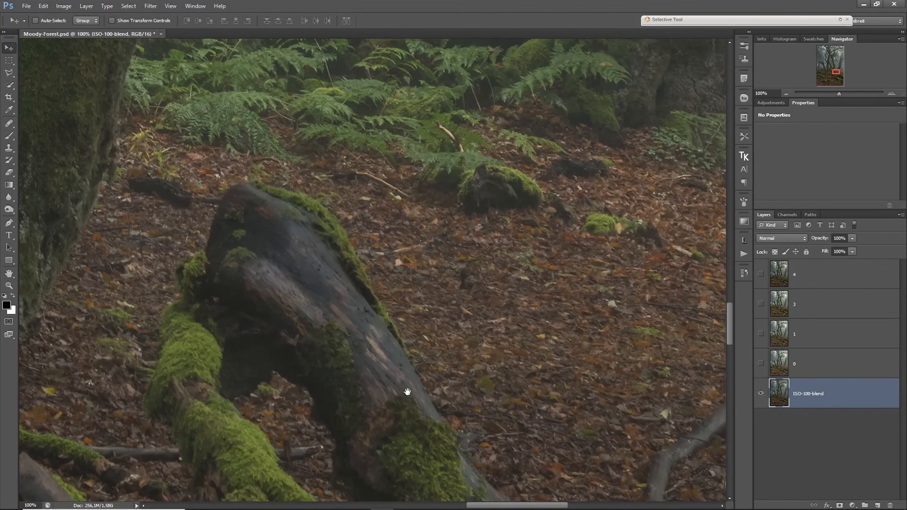
# - Reverse the stacking of the exposure layers to 0, 1, 3, 4 above ISO-100-blend and show all four
pyautogui.moveTo(795, 276); pyautogui.dragTo(765, 365)
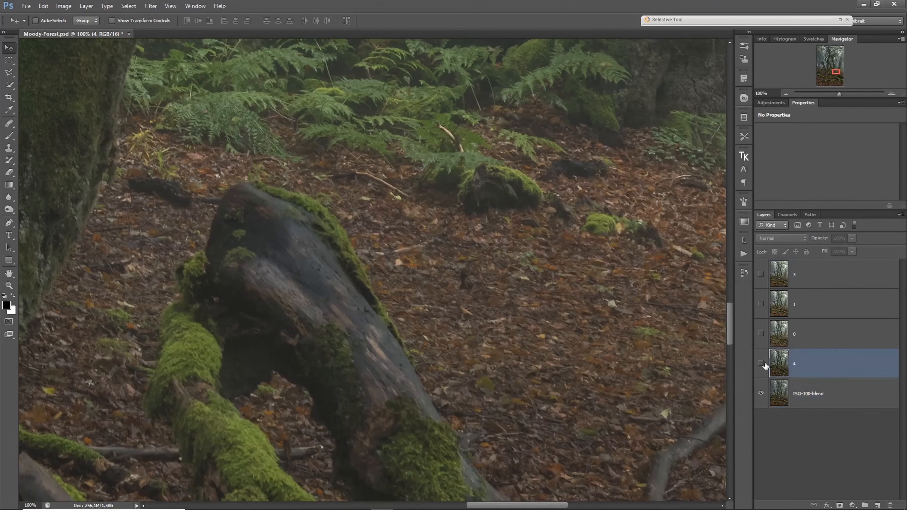
pyautogui.moveTo(833, 274); pyautogui.dragTo(822, 346)
pyautogui.moveTo(824, 278); pyautogui.dragTo(821, 315)
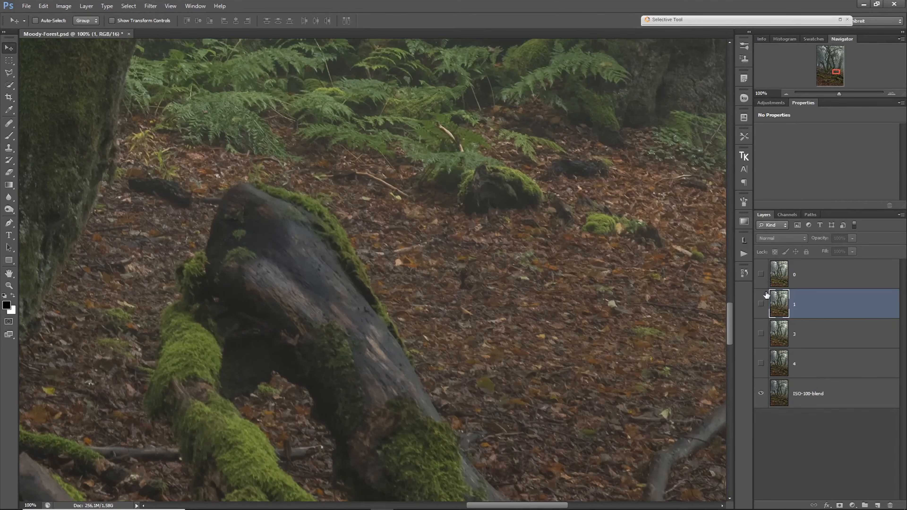
pyautogui.moveTo(762, 370); pyautogui.dragTo(764, 275)
# - Add a black layer mask to each of the exposure layers 4, 3, 1 and 0
pyautogui.click(842, 364)
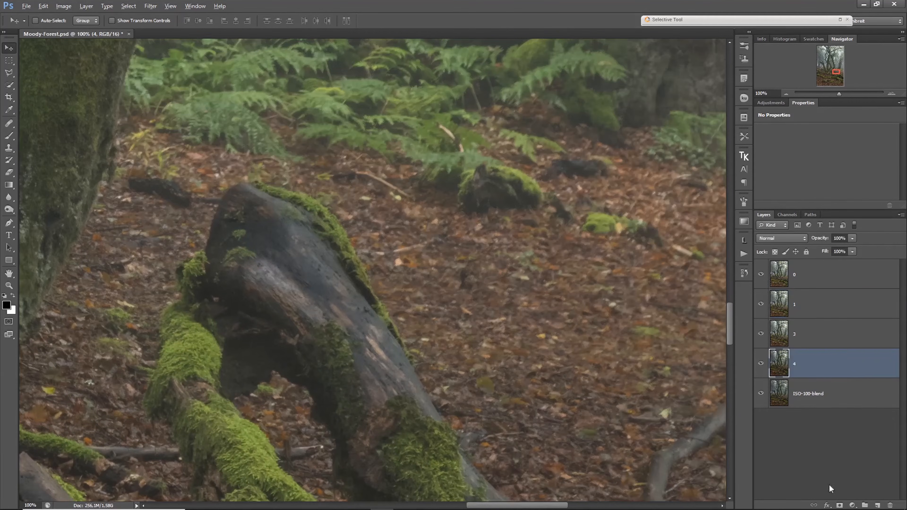
pyautogui.keyDown('alt'); pyautogui.click(840, 506); pyautogui.keyUp('alt')
pyautogui.click(841, 338)
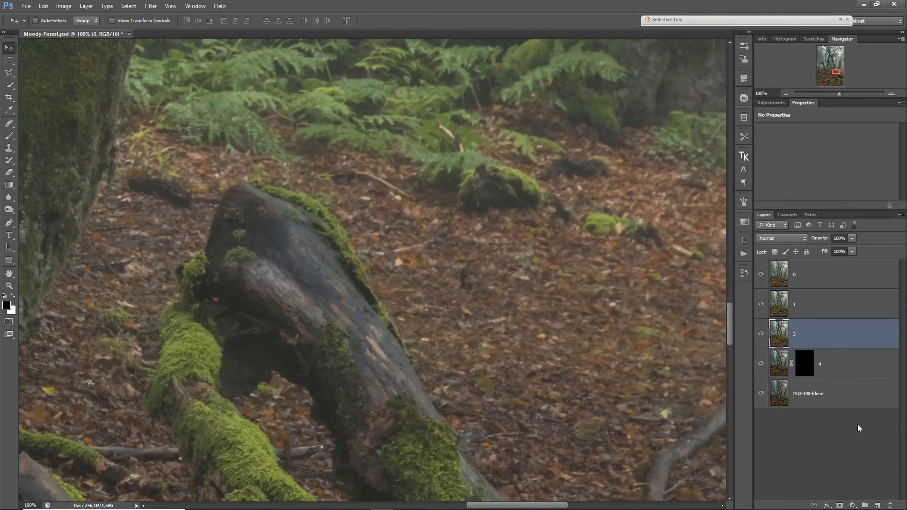
pyautogui.keyDown('alt'); pyautogui.click(840, 506); pyautogui.keyUp('alt')
pyautogui.click(841, 304)
pyautogui.keyDown('alt'); pyautogui.click(841, 506); pyautogui.keyUp('alt')
pyautogui.click(841, 275)
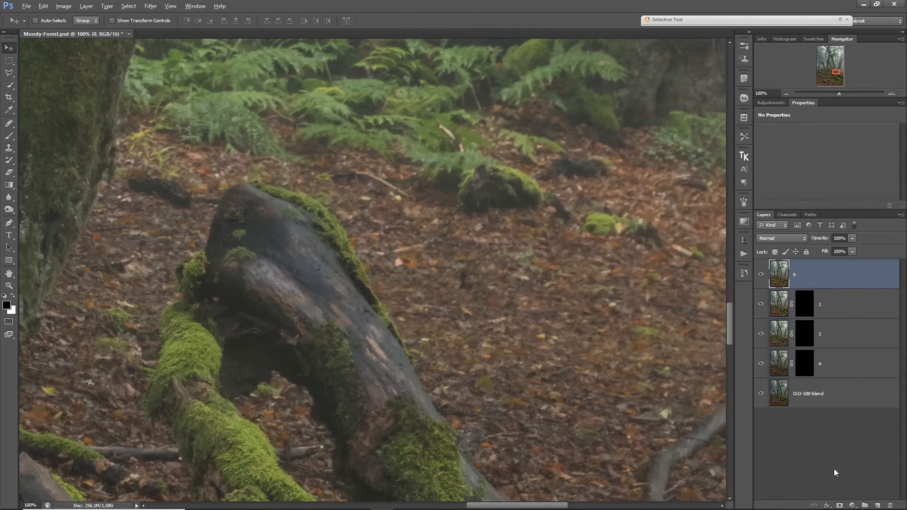
pyautogui.keyDown('alt'); pyautogui.click(840, 506); pyautogui.keyUp('alt')
# - Compare the leafy ground beside the fallen trunk with layer 4's mask disabled and enabled, and set the Brush tool to 100% opacity
pyautogui.moveTo(623, 402); pyautogui.dragTo(489, 331)
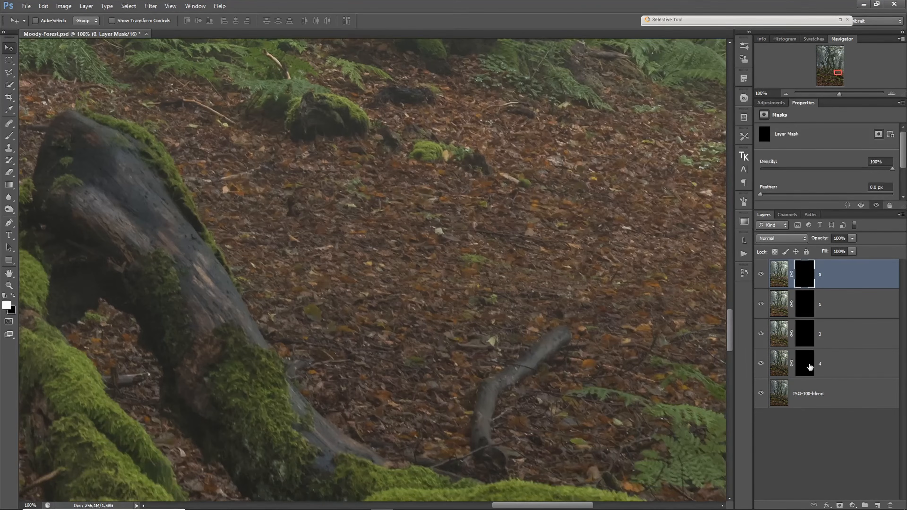
pyautogui.keyDown('shift'); pyautogui.click(803, 367); pyautogui.keyUp('shift')
pyautogui.keyDown('shift'); pyautogui.click(800, 368); pyautogui.keyUp('shift')
pyautogui.press('b')
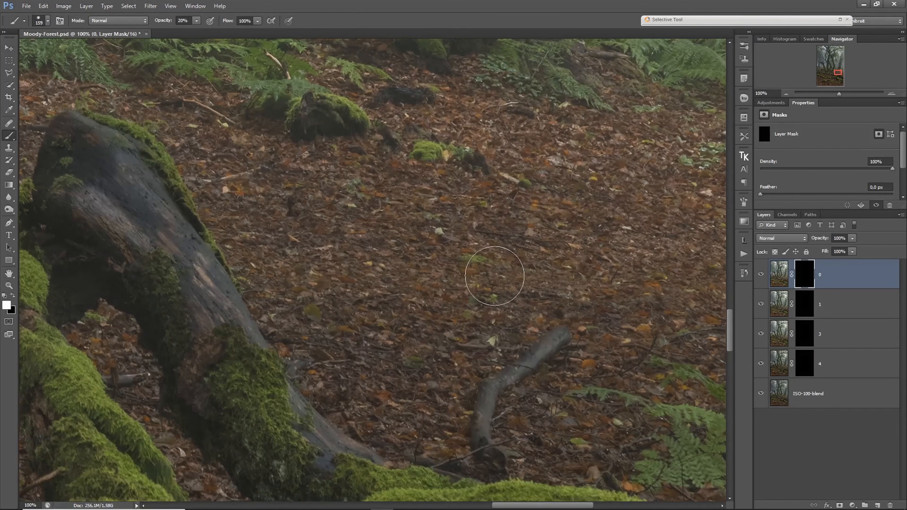
pyautogui.press('0')
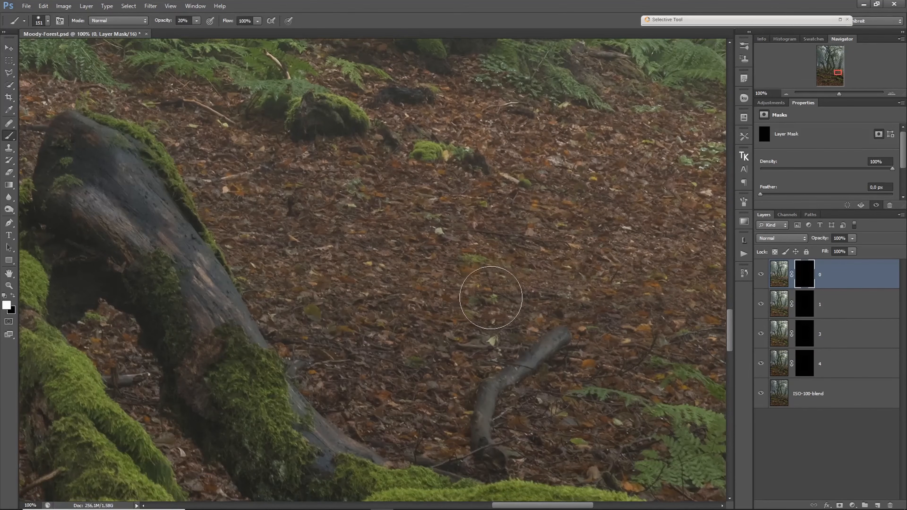
# - Examine the leaf-covered ground up to the image's right edge, comparing it with layer 4's mask disabled and enabled
pyautogui.moveTo(592, 303); pyautogui.dragTo(325, 307)
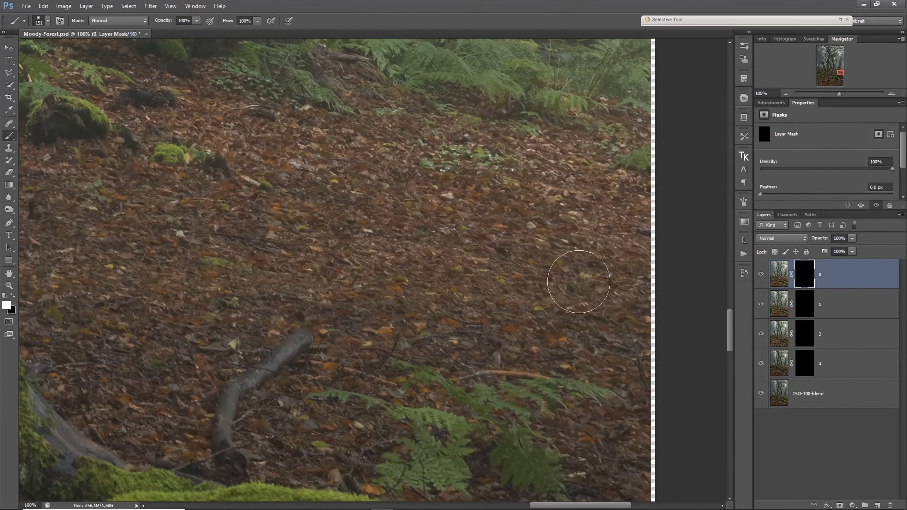
pyautogui.keyDown('shift'); pyautogui.click(805, 363); pyautogui.keyUp('shift')
pyautogui.keyDown('shift'); pyautogui.click(805, 363); pyautogui.keyUp('shift')
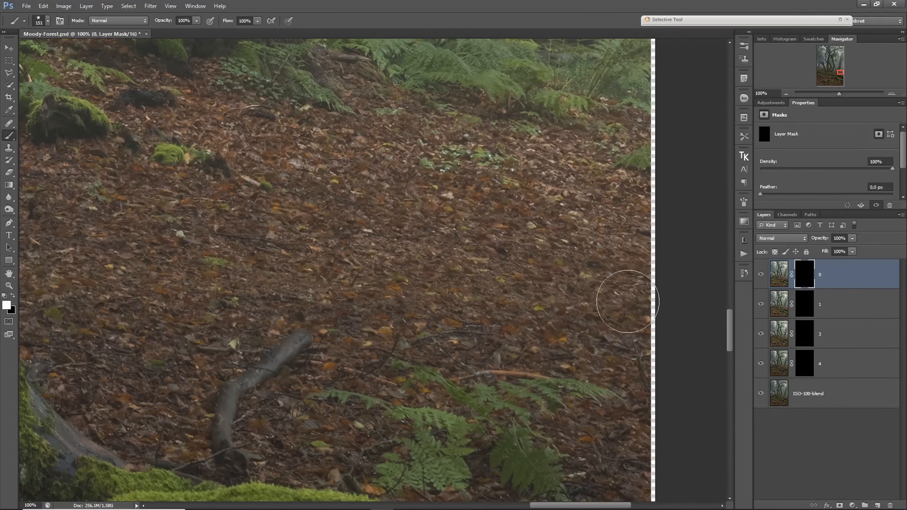
pyautogui.moveTo(609, 295); pyautogui.dragTo(547, 324)
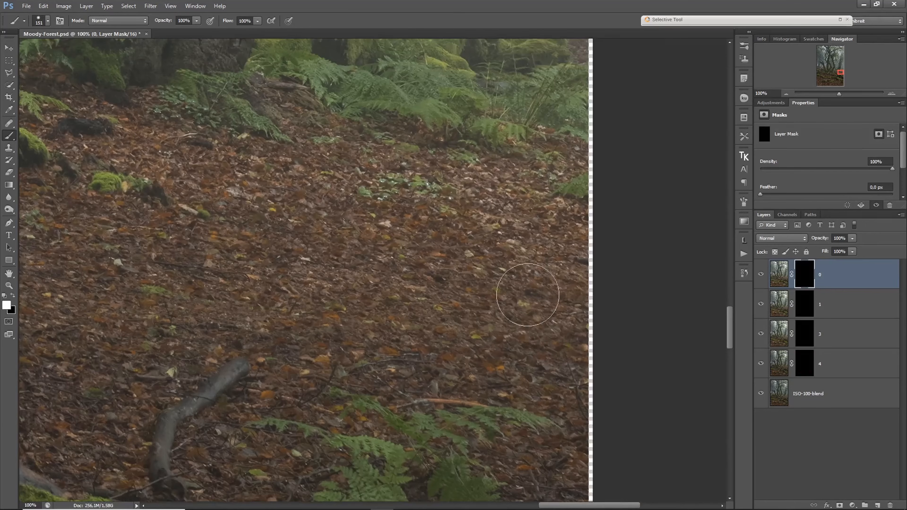
pyautogui.moveTo(442, 322); pyautogui.dragTo(502, 319)
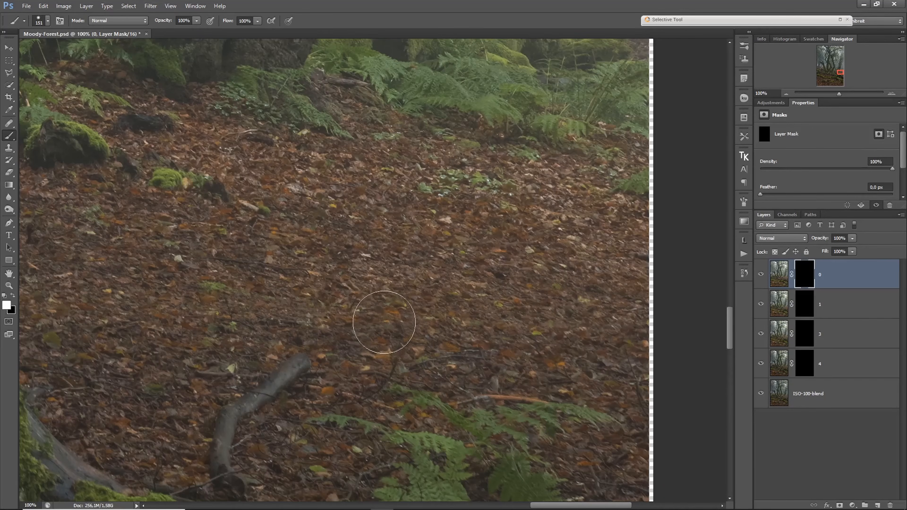
pyautogui.moveTo(386, 323)
pyautogui.mouseDown()
pyautogui.moveTo(387, 340)
pyautogui.moveTo(479, 352)
pyautogui.mouseUp()
pyautogui.moveTo(571, 358); pyautogui.dragTo(480, 375)
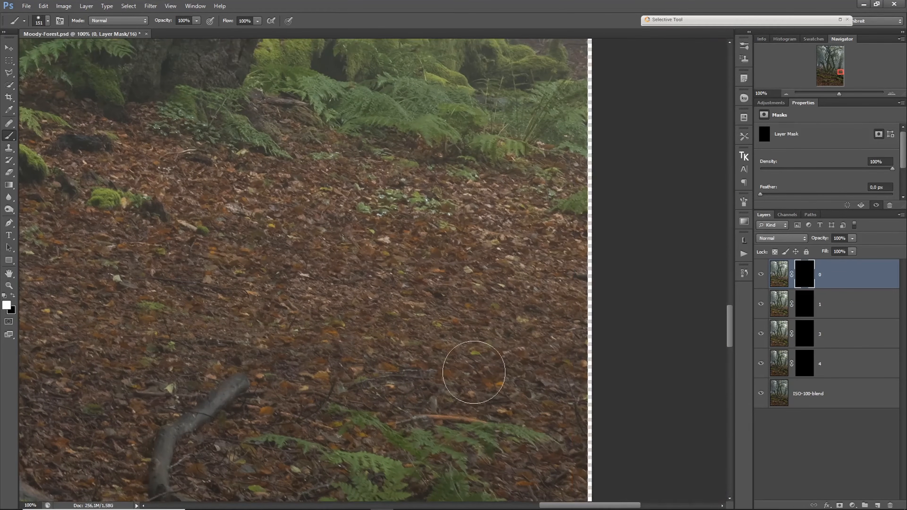
pyautogui.keyDown('shift'); pyautogui.click(805, 364); pyautogui.keyUp('shift')
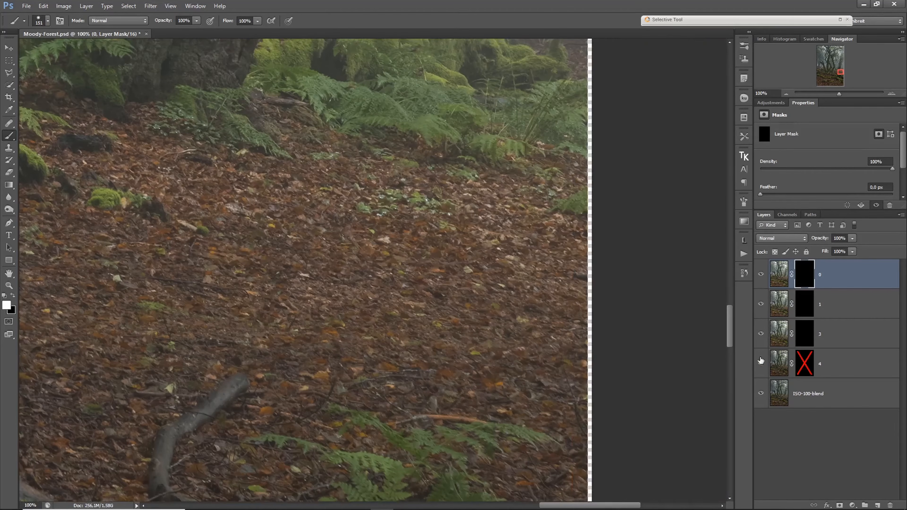
pyautogui.keyDown('shift'); pyautogui.click(806, 367); pyautogui.keyUp('shift')
pyautogui.moveTo(505, 382); pyautogui.dragTo(625, 364)
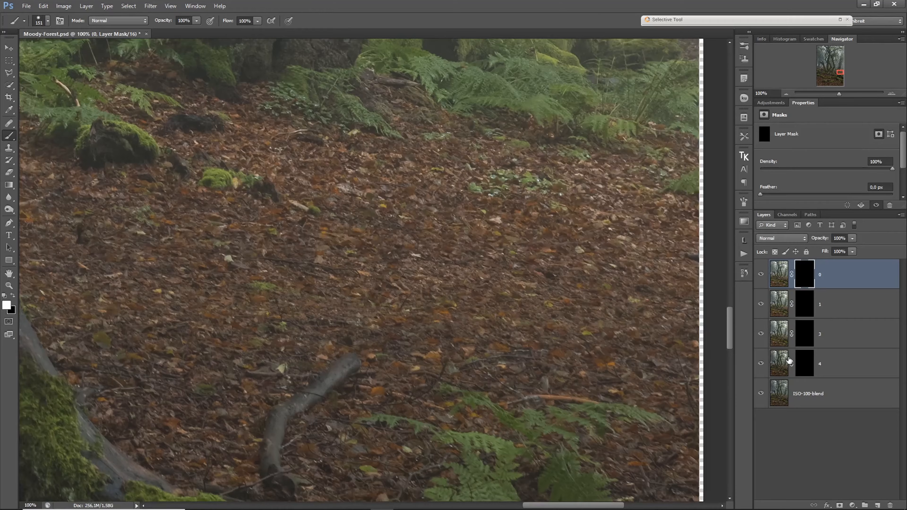
pyautogui.keyDown('shift'); pyautogui.click(802, 364); pyautogui.keyUp('shift')
pyautogui.keyDown('shift'); pyautogui.click(800, 363); pyautogui.keyUp('shift')
# - Paint white on layer 4's mask over the leafy ground near the image's right edge, checking against the disabled mask
pyautogui.click(800, 363)
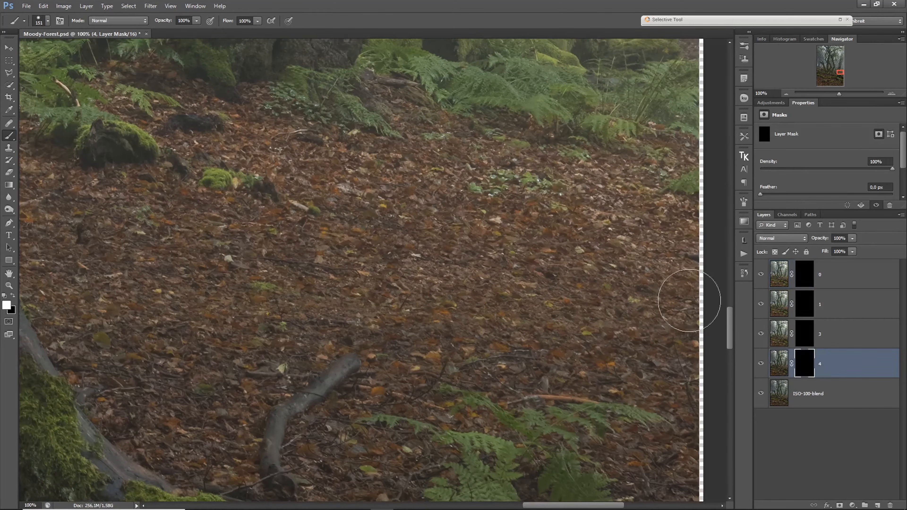
pyautogui.keyDown('shift'); pyautogui.click(803, 369); pyautogui.keyUp('shift')
pyautogui.keyDown('shift'); pyautogui.click(803, 368); pyautogui.keyUp('shift')
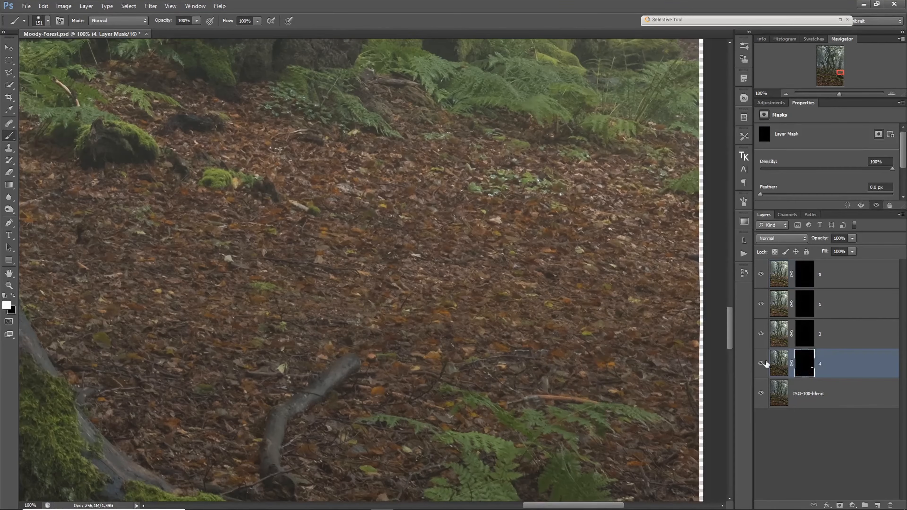
pyautogui.keyDown('shift'); pyautogui.click(804, 364); pyautogui.keyUp('shift')
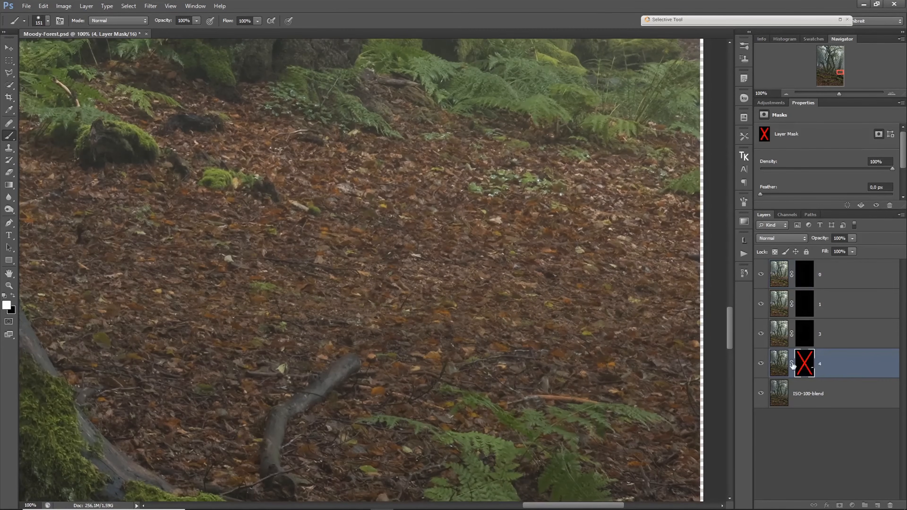
pyautogui.keyDown('shift'); pyautogui.click(799, 368); pyautogui.keyUp('shift')
# - Paint white on layer 4's mask over the leaves around the fallen mossy trunk, comparing the area with the mask disabled and enabled
pyautogui.moveTo(290, 371); pyautogui.dragTo(601, 328)
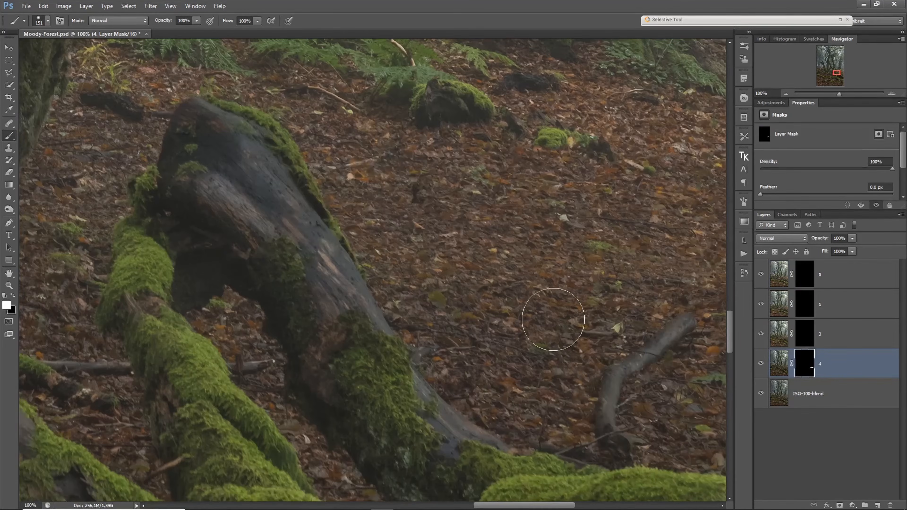
pyautogui.moveTo(349, 257); pyautogui.dragTo(502, 345)
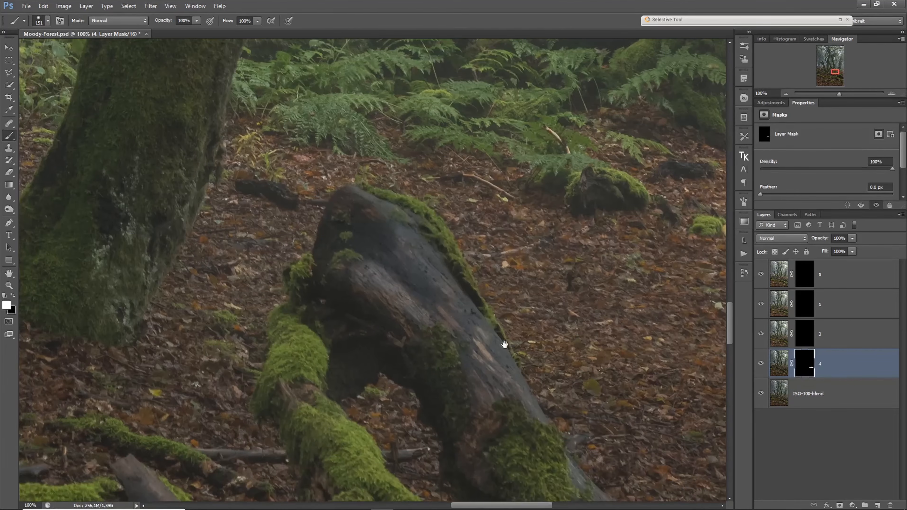
pyautogui.keyDown('shift'); pyautogui.click(806, 366); pyautogui.keyUp('shift')
pyautogui.keyDown('shift'); pyautogui.click(800, 366); pyautogui.keyUp('shift')
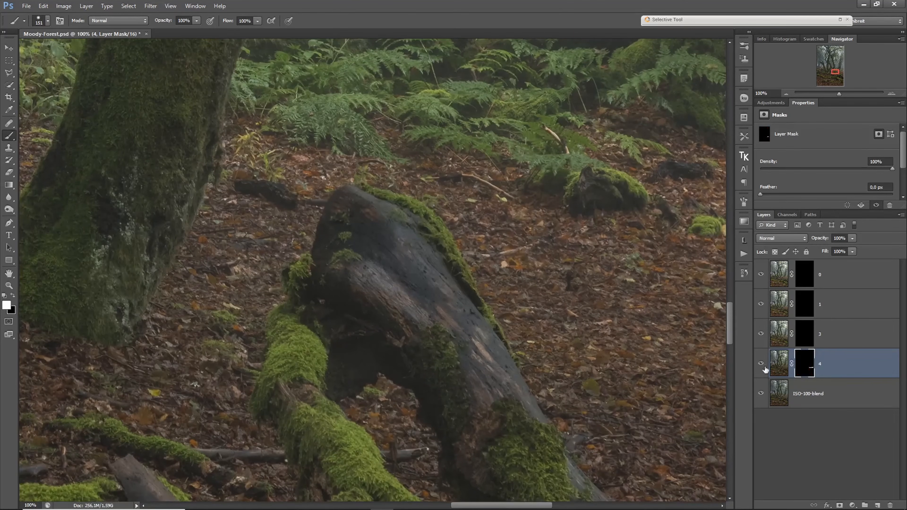
pyautogui.keyDown('shift'); pyautogui.click(800, 365); pyautogui.keyUp('shift')
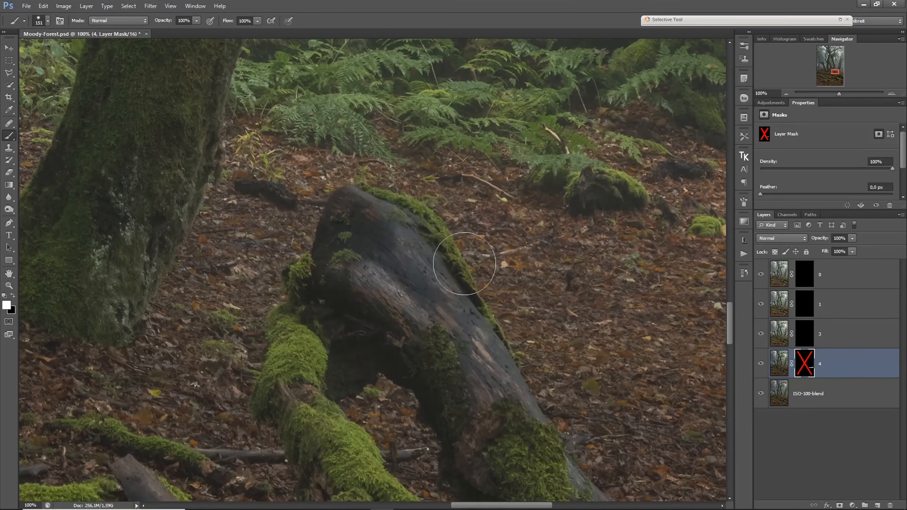
pyautogui.hotkey('ctrl', 'z')
pyautogui.keyDown('shift'); pyautogui.click(806, 365); pyautogui.keyUp('shift')
pyautogui.keyDown('shift'); pyautogui.click(803, 369); pyautogui.keyUp('shift')
pyautogui.keyDown('shift'); pyautogui.click(803, 369); pyautogui.keyUp('shift')
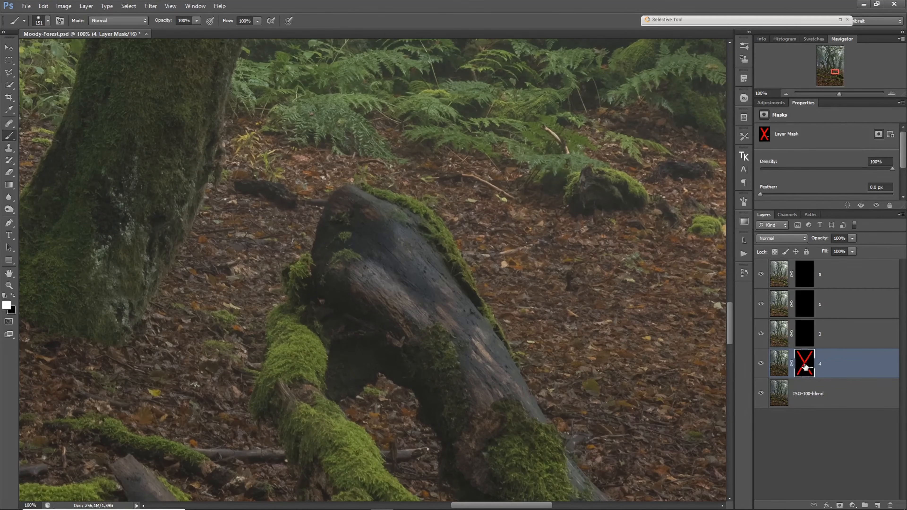
pyautogui.keyDown('shift'); pyautogui.click(803, 362); pyautogui.keyUp('shift')
# - Examine the ground and mossy logs around the central tree bases, comparing with layer 4's mask disabled and enabled, and viewing at 66.67%
pyautogui.moveTo(281, 271); pyautogui.dragTo(502, 285)
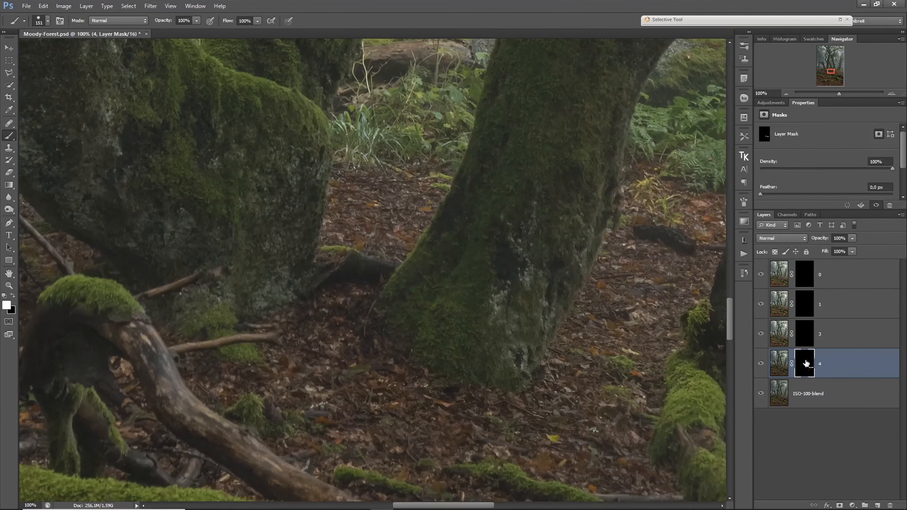
pyautogui.keyDown('shift'); pyautogui.click(807, 364); pyautogui.keyUp('shift')
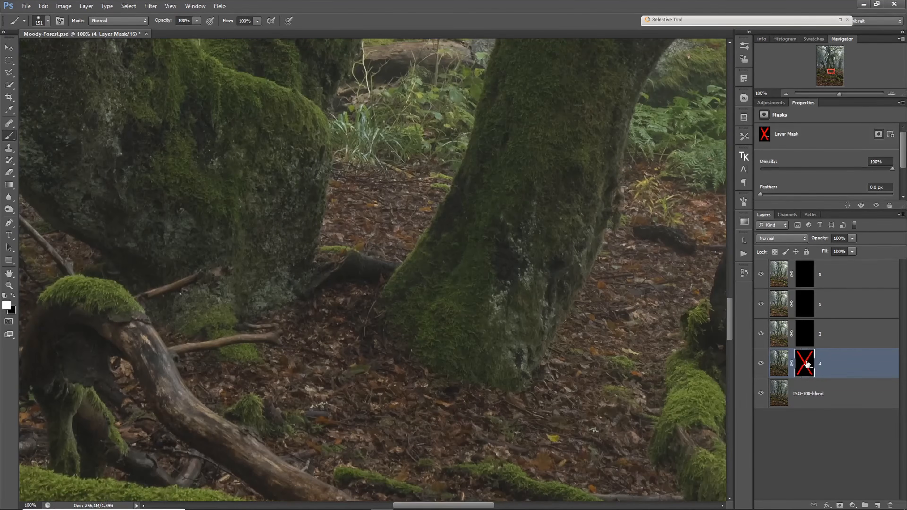
pyautogui.keyDown('shift'); pyautogui.click(807, 364); pyautogui.keyUp('shift')
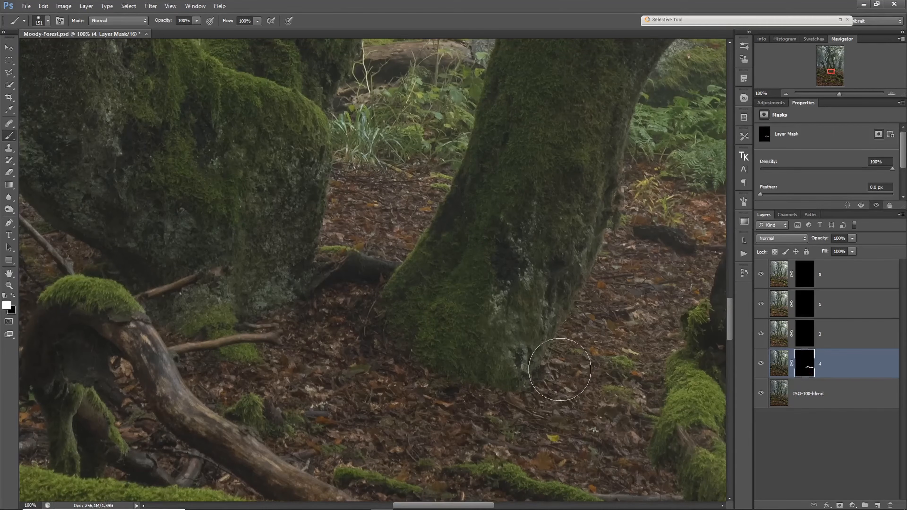
pyautogui.moveTo(117, 392); pyautogui.dragTo(375, 342)
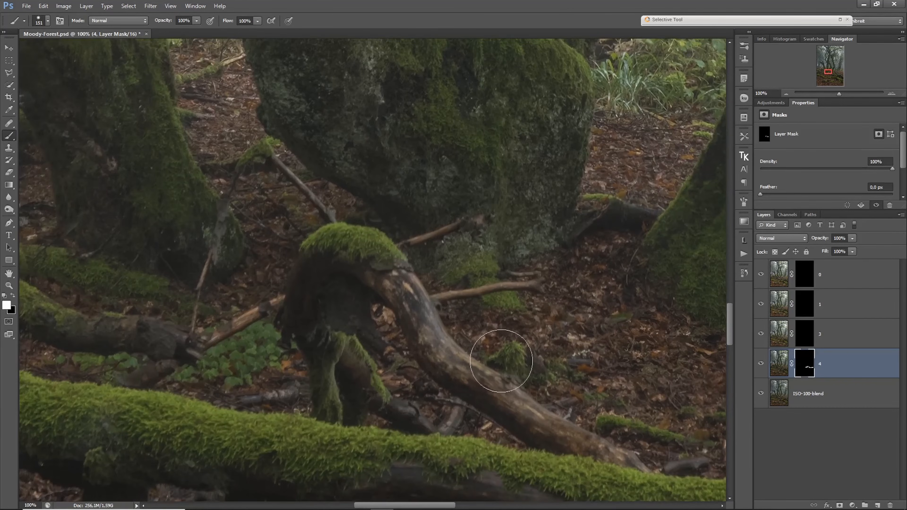
pyautogui.scroll(-1, 501, 352)
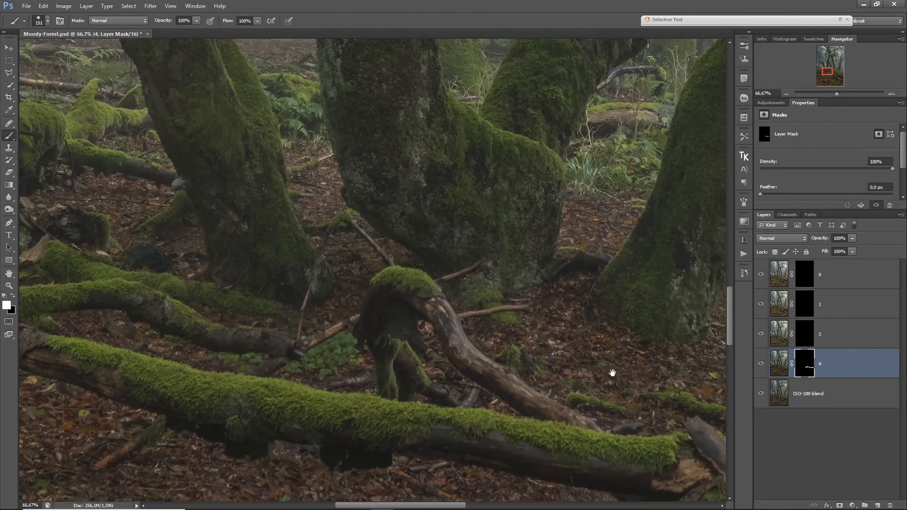
pyautogui.moveTo(609, 370); pyautogui.dragTo(415, 348)
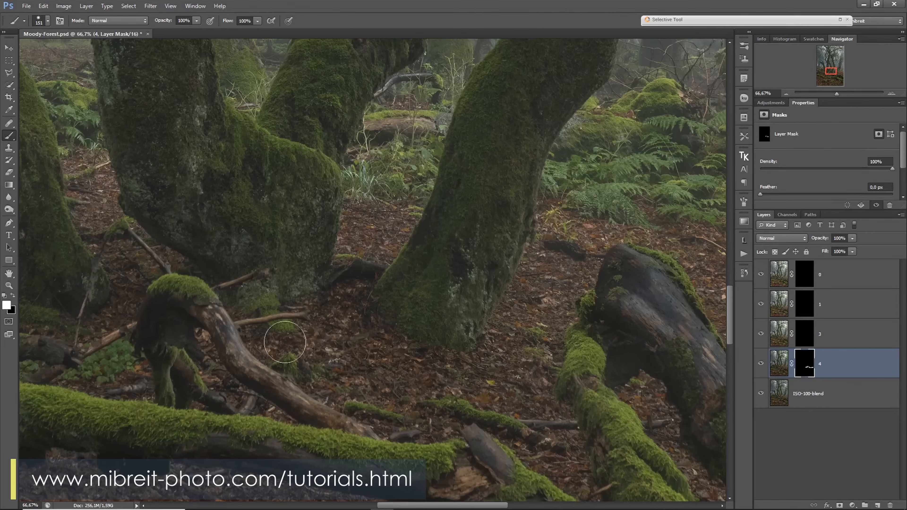
pyautogui.moveTo(258, 335); pyautogui.dragTo(465, 359)
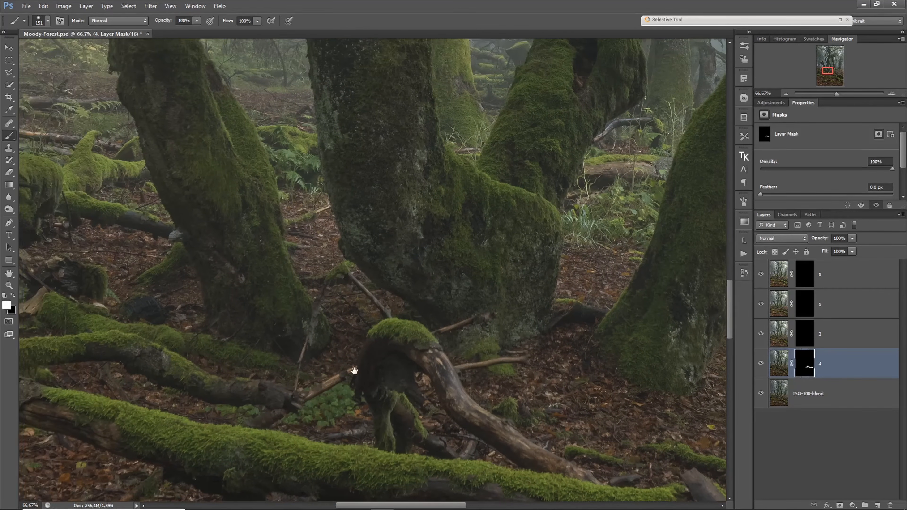
pyautogui.moveTo(355, 371); pyautogui.dragTo(435, 359)
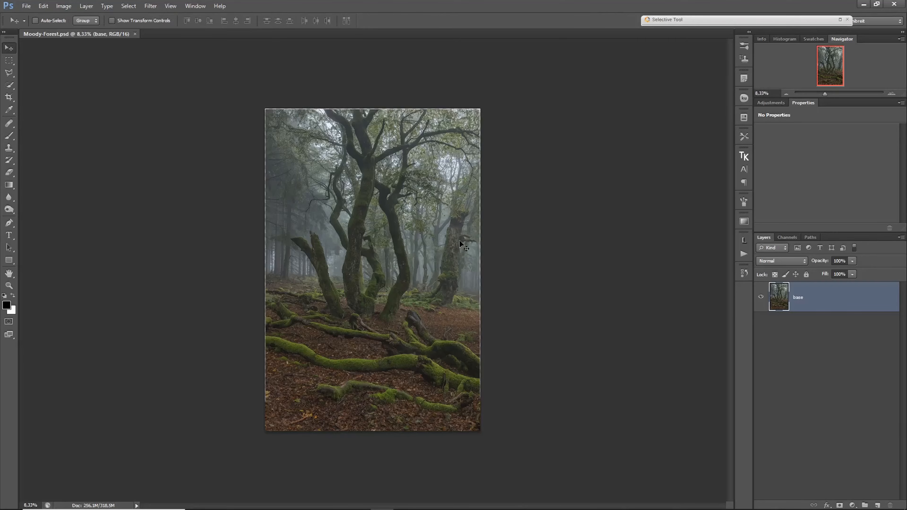
# - Free-transform the base layer, pulling its corners slightly outward beyond the canvas, the lower-left corner the most, and apply the distortion
pyautogui.moveTo(484, 273); pyautogui.dragTo(635, 314)
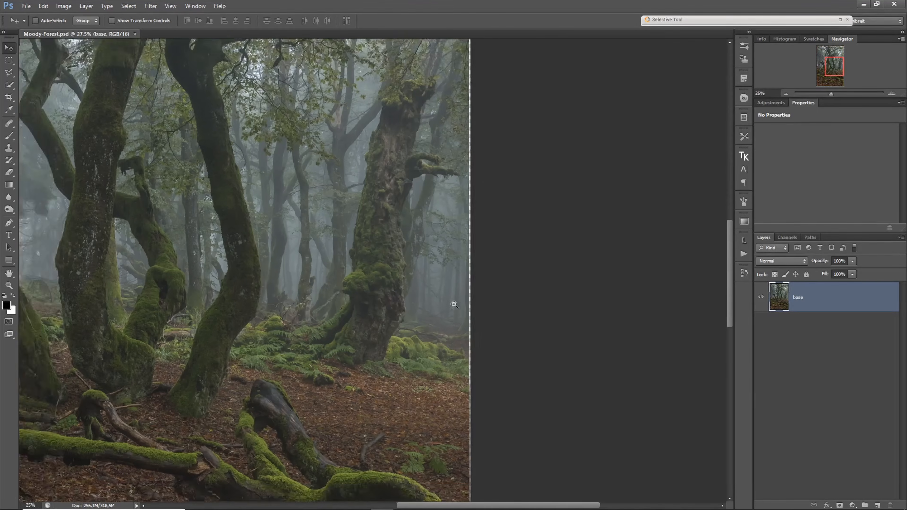
pyautogui.keyDown('alt'); pyautogui.click(454, 305); pyautogui.keyUp('alt')
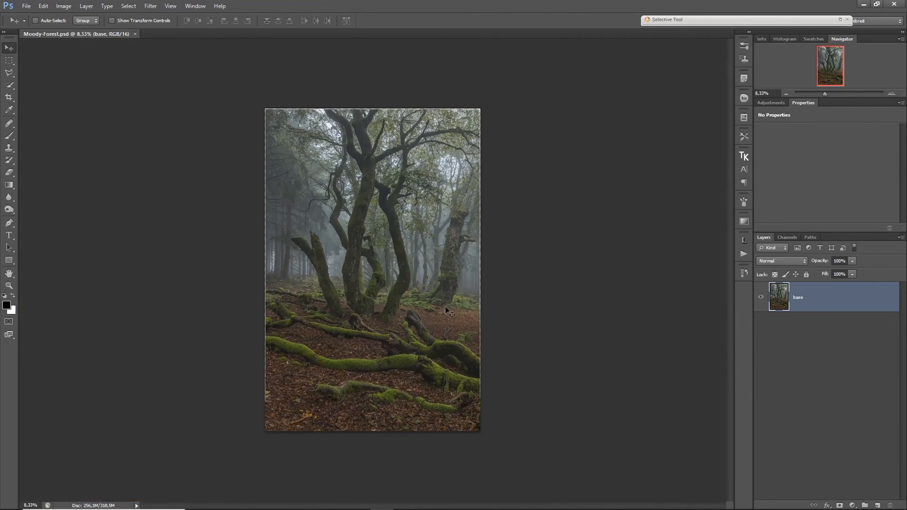
pyautogui.hotkey('ctrl', 't')
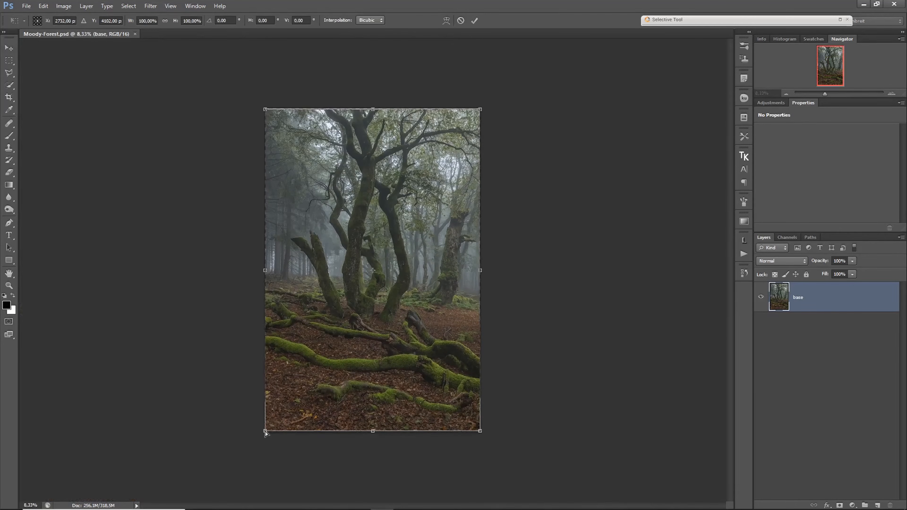
pyautogui.moveTo(265, 433); pyautogui.dragTo(261, 439)
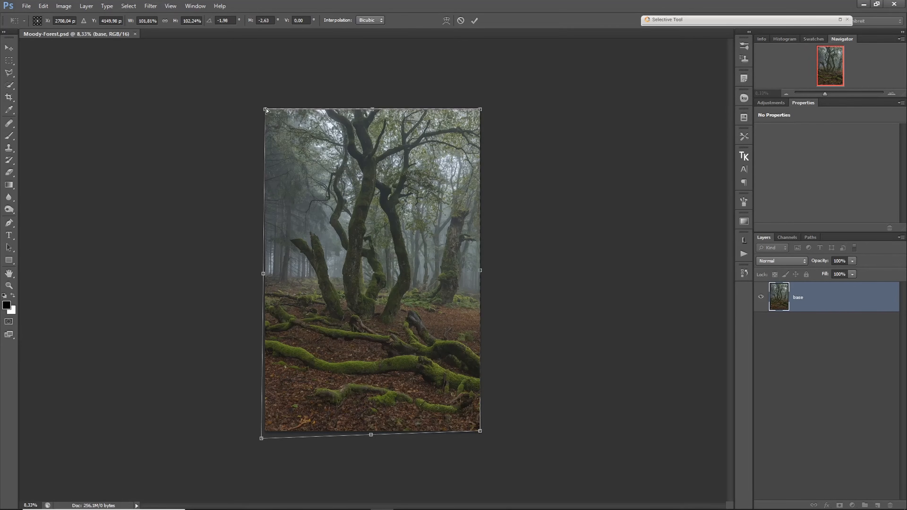
pyautogui.moveTo(268, 110); pyautogui.dragTo(266, 109)
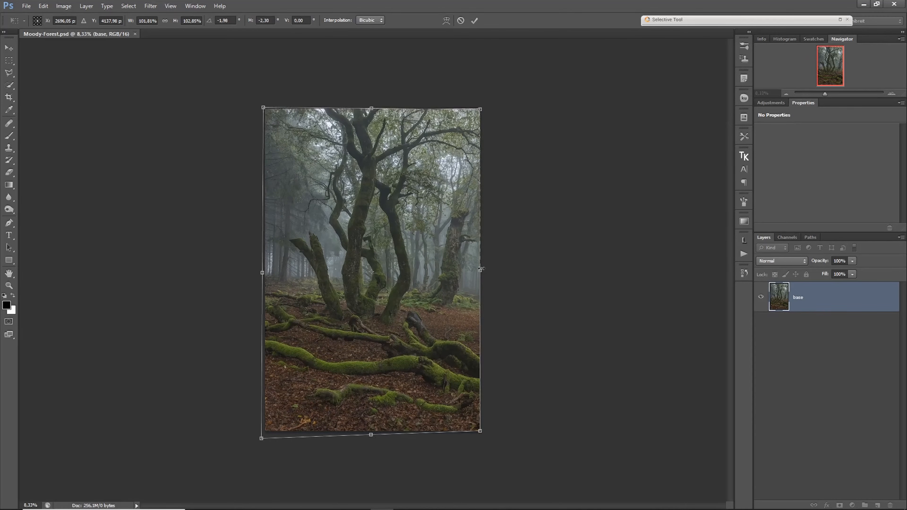
pyautogui.moveTo(482, 271); pyautogui.dragTo(482, 270)
pyautogui.moveTo(482, 110); pyautogui.dragTo(483, 109)
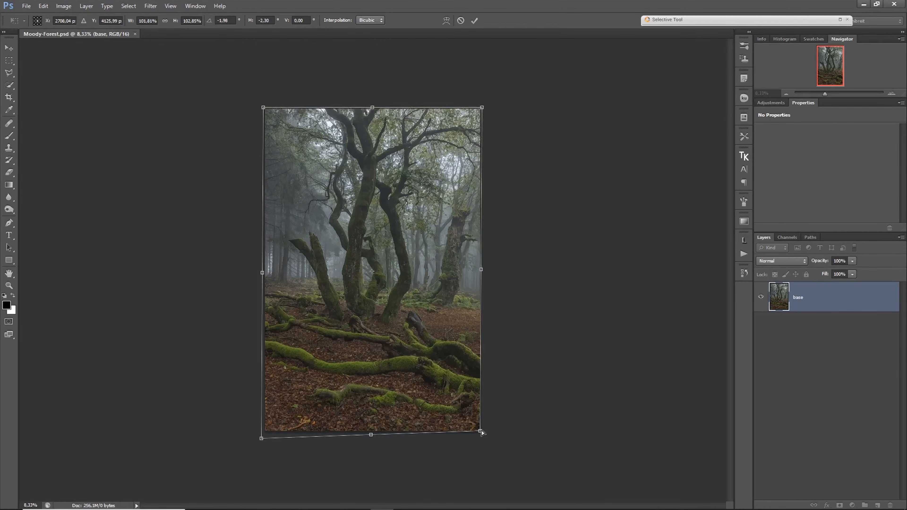
pyautogui.moveTo(482, 433); pyautogui.dragTo(485, 433)
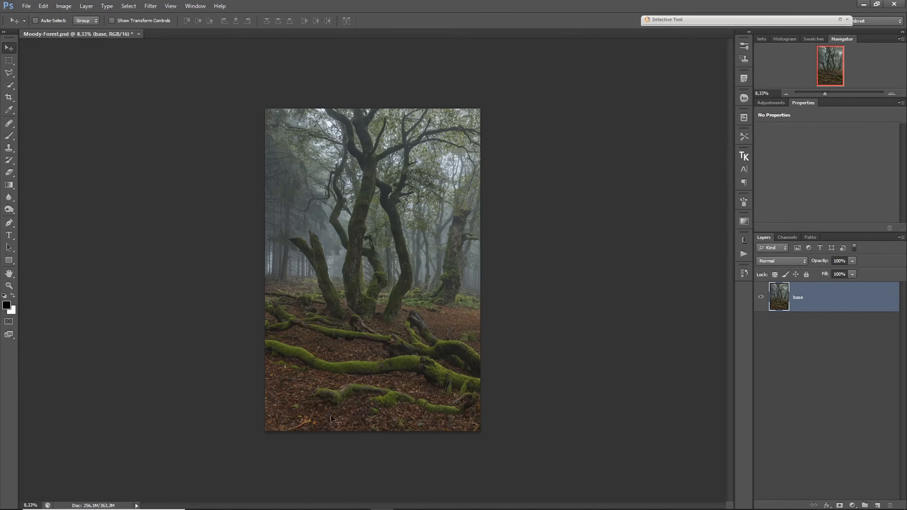
# - Display the histogram and compare the whole image with Layer 1 hidden and visible, leaving Layer 1 shown
pyautogui.click(788, 39)
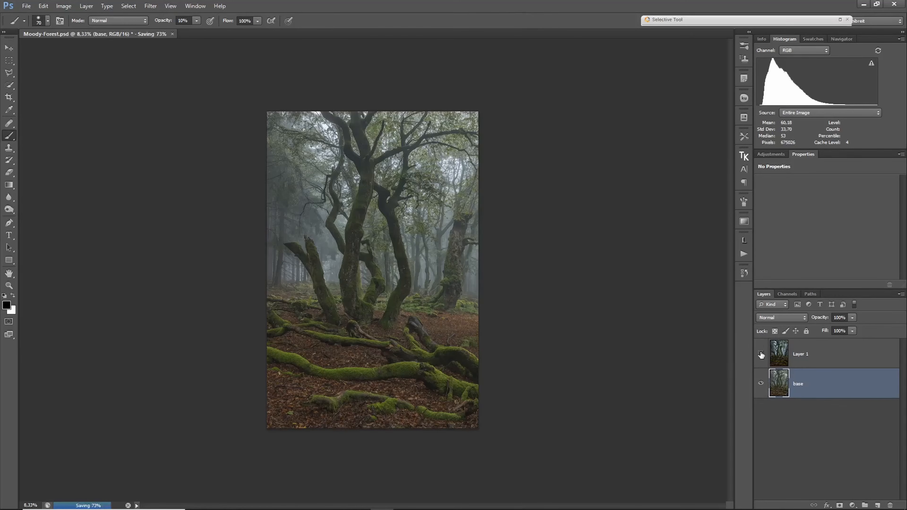
pyautogui.click(762, 359)
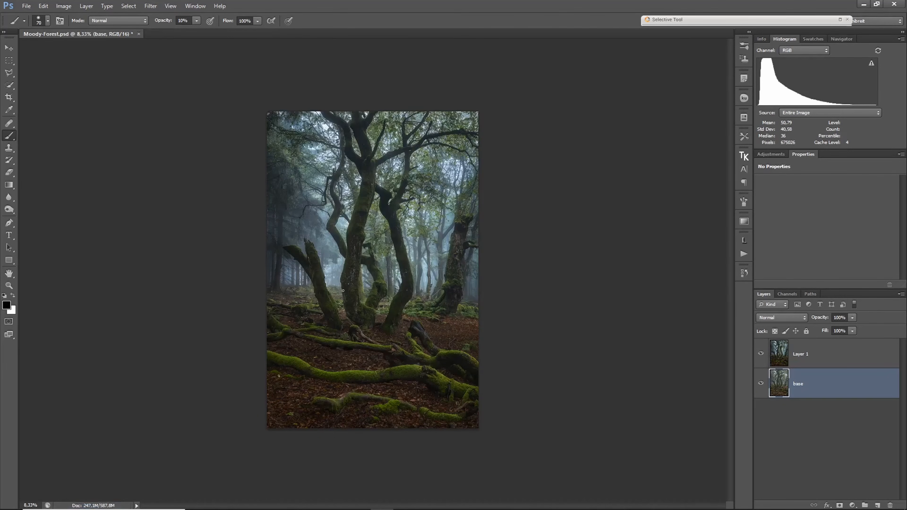
pyautogui.click(761, 354)
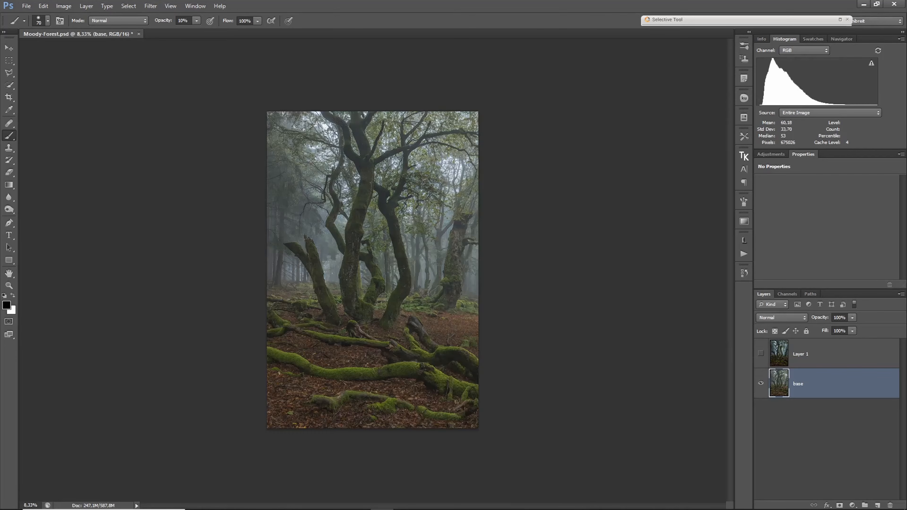
pyautogui.click(761, 353)
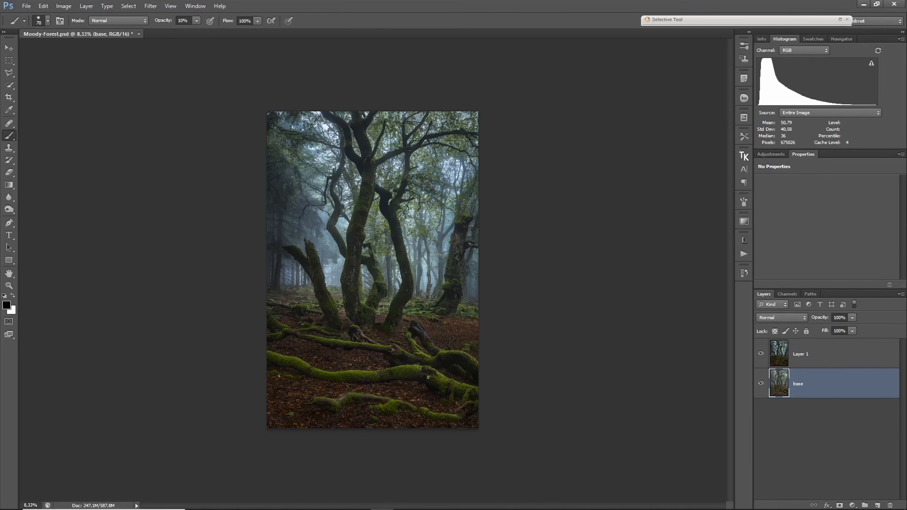
pyautogui.click(761, 354)
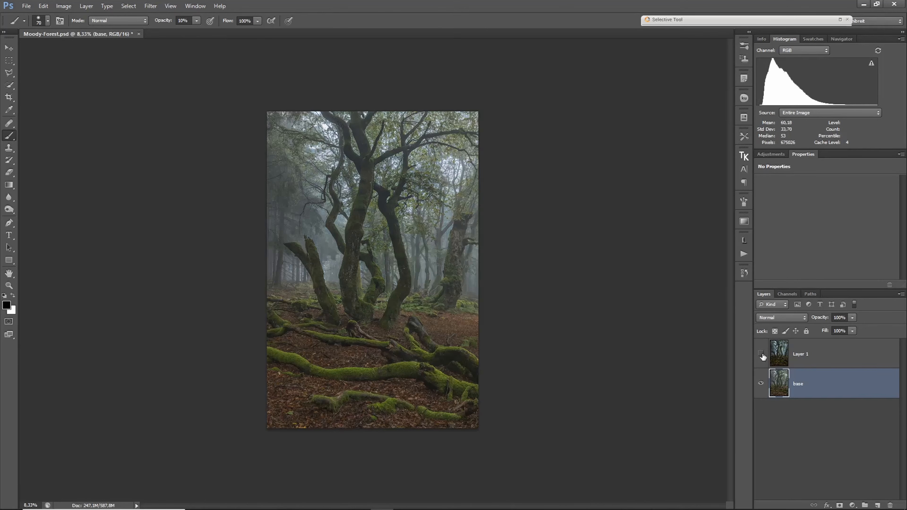
pyautogui.click(761, 354)
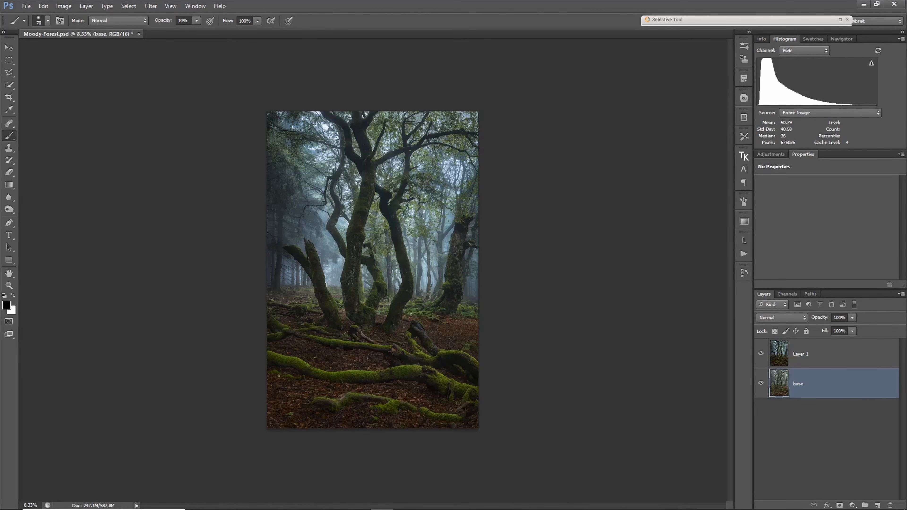
# - Examine the mossy logs and leaf-covered foreground at 100% with Layer 1 visible
pyautogui.scroll(6, 384, 421)
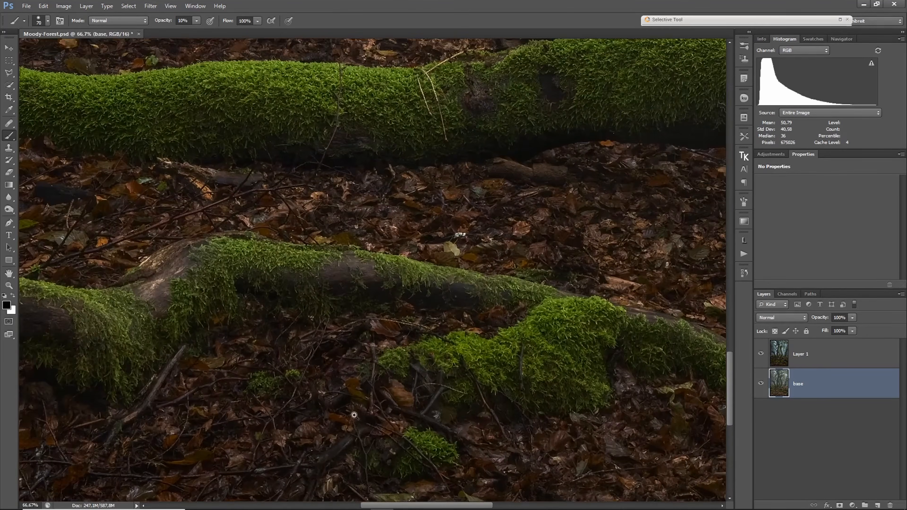
pyautogui.keyDown('ctrl'); pyautogui.click(360, 415); pyautogui.keyUp('ctrl')
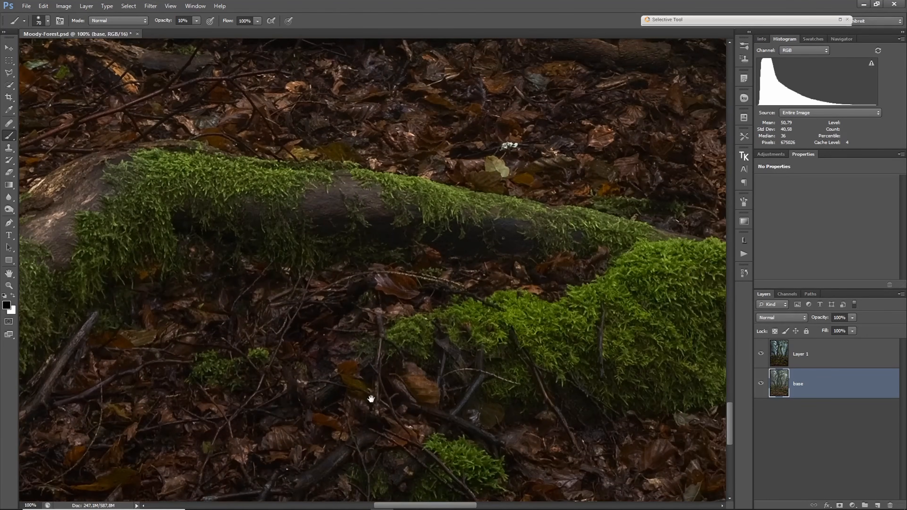
pyautogui.moveTo(295, 395); pyautogui.dragTo(480, 384)
pyautogui.moveTo(243, 368); pyautogui.dragTo(502, 370)
pyautogui.press('v')
pyautogui.moveTo(243, 296); pyautogui.dragTo(393, 385)
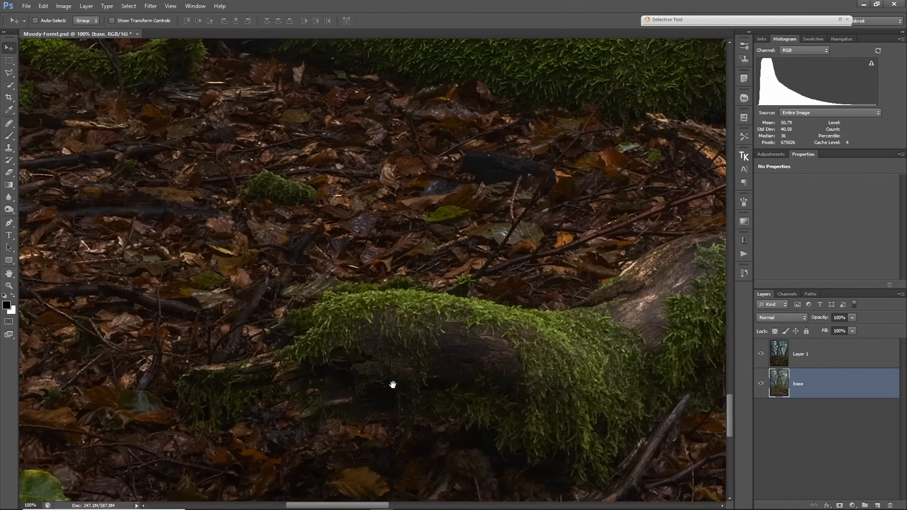
pyautogui.moveTo(383, 261); pyautogui.dragTo(352, 398)
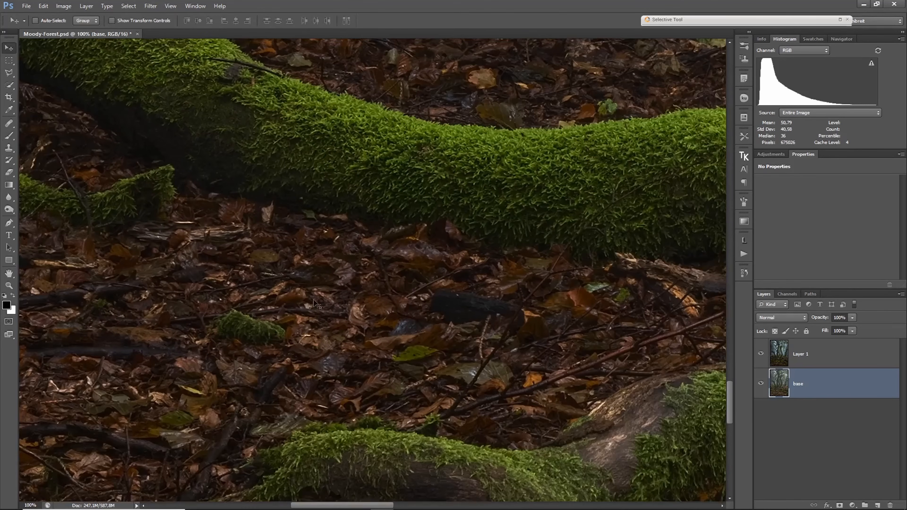
pyautogui.moveTo(294, 249); pyautogui.dragTo(259, 393)
# - Examine the ground and mossy trunk bases around the central trees at 100%, and return to the whole-image view
pyautogui.moveTo(466, 295); pyautogui.dragTo(245, 385)
pyautogui.moveTo(460, 272)
pyautogui.mouseDown()
pyautogui.moveTo(454, 353)
pyautogui.moveTo(229, 383)
pyautogui.mouseUp()
pyautogui.moveTo(379, 324)
pyautogui.mouseDown()
pyautogui.moveTo(261, 348)
pyautogui.moveTo(255, 328)
pyautogui.moveTo(407, 375)
pyautogui.moveTo(487, 434)
pyautogui.mouseUp()
pyautogui.moveTo(243, 271); pyautogui.dragTo(482, 390)
pyautogui.moveTo(422, 237); pyautogui.dragTo(432, 385)
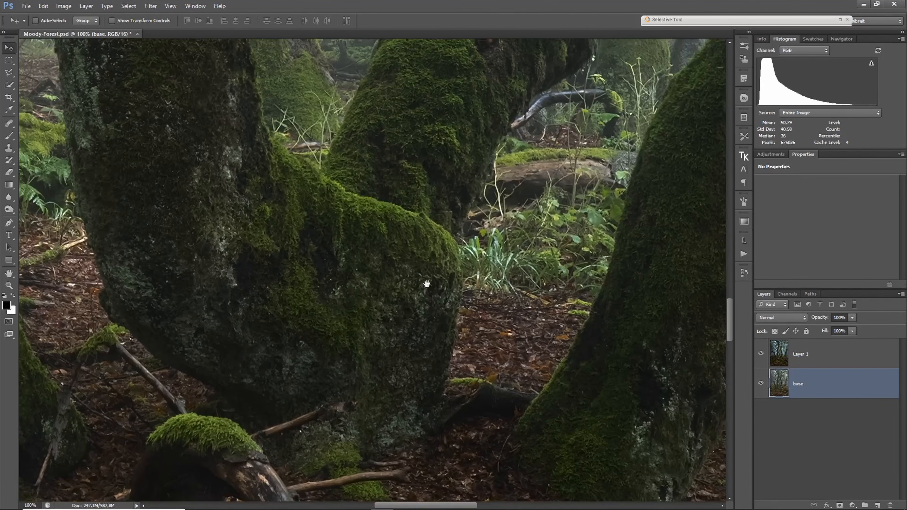
pyautogui.moveTo(261, 265); pyautogui.dragTo(442, 384)
pyautogui.keyDown('alt'); pyautogui.click(360, 344); pyautogui.keyUp('alt')
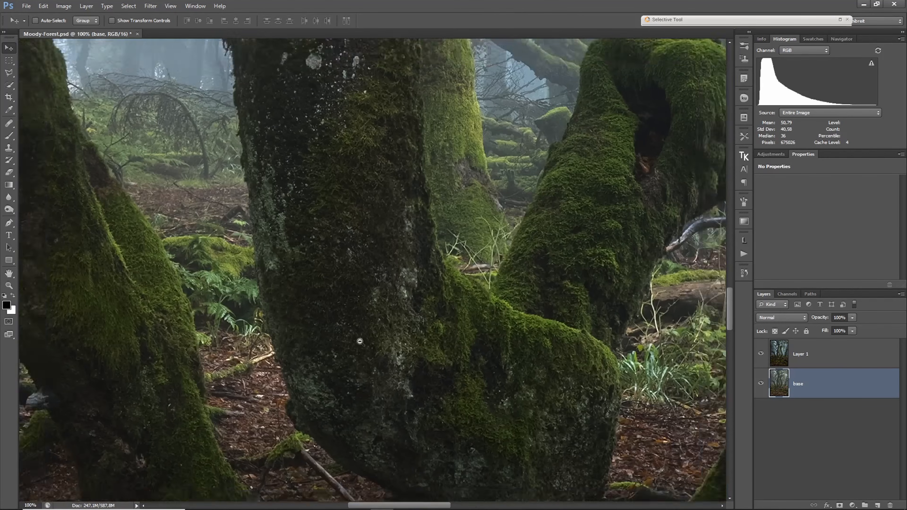
pyautogui.keyDown('alt'); pyautogui.click(360, 343); pyautogui.keyUp('alt')
pyautogui.keyDown('alt'); pyautogui.click(360, 344); pyautogui.keyUp('alt')
pyautogui.keyDown('alt'); pyautogui.click(357, 342); pyautogui.keyUp('alt')
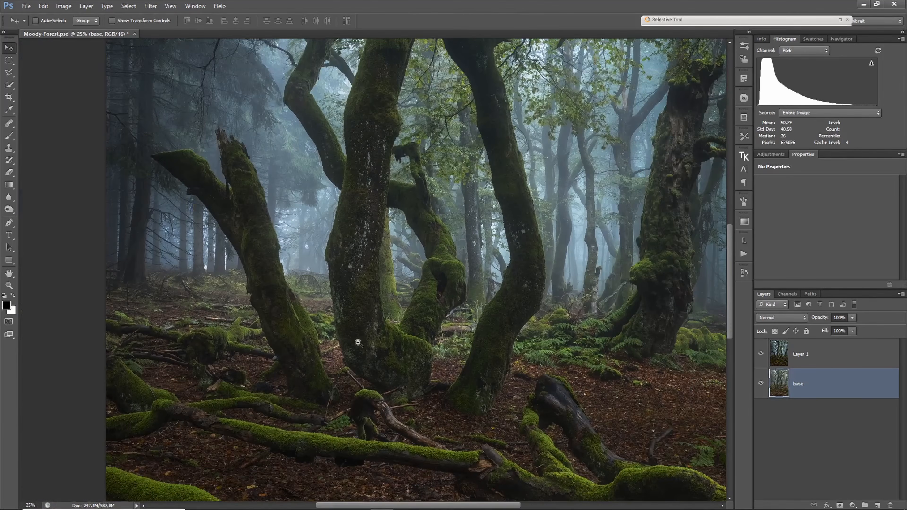
pyautogui.keyDown('alt'); pyautogui.click(355, 345); pyautogui.keyUp('alt')
pyautogui.keyDown('alt'); pyautogui.click(352, 347); pyautogui.keyUp('alt')
pyautogui.keyDown('alt'); pyautogui.click(351, 349); pyautogui.keyUp('alt')
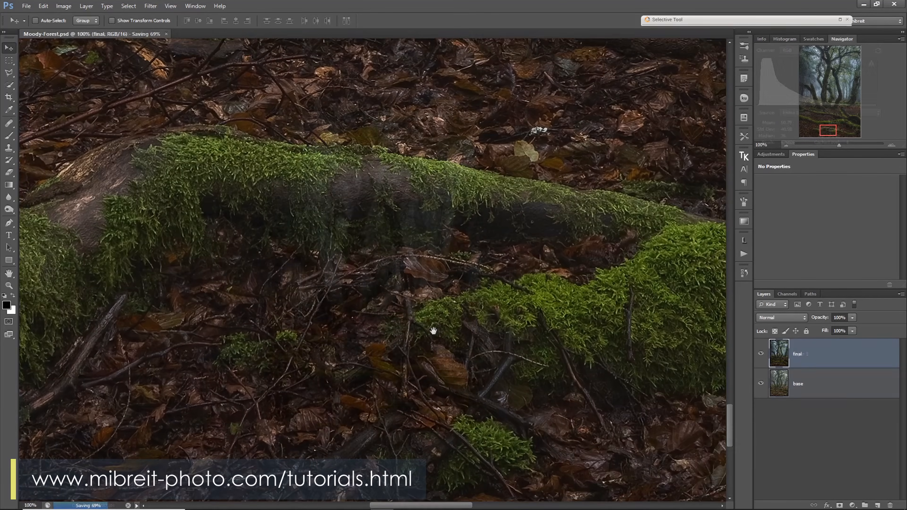
# - Compare the leafy foreground below the mossy log at 100% with the final layer hidden and visible
pyautogui.moveTo(432, 330); pyautogui.dragTo(461, 401)
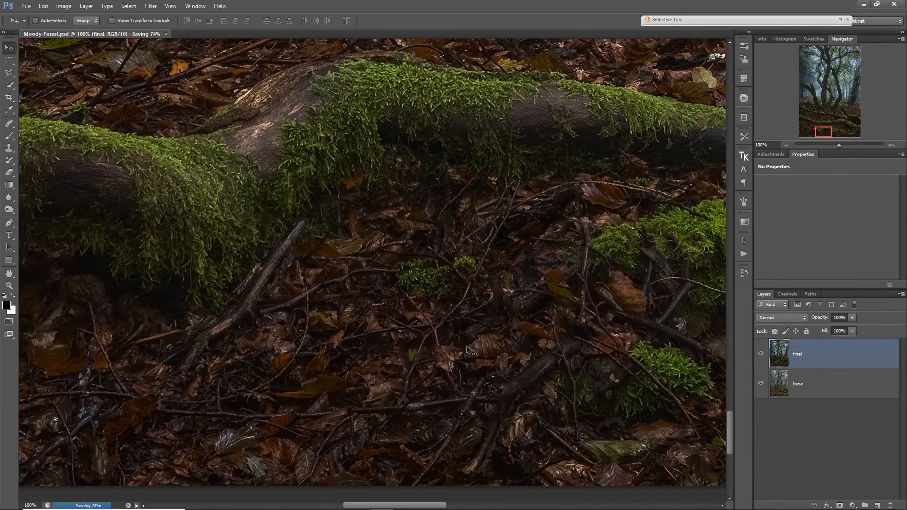
pyautogui.moveTo(401, 355); pyautogui.dragTo(496, 367)
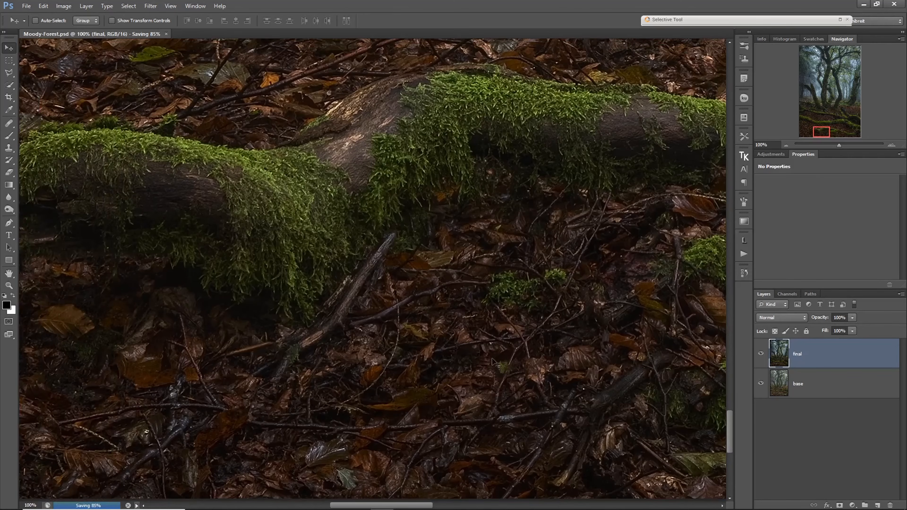
pyautogui.click(760, 354)
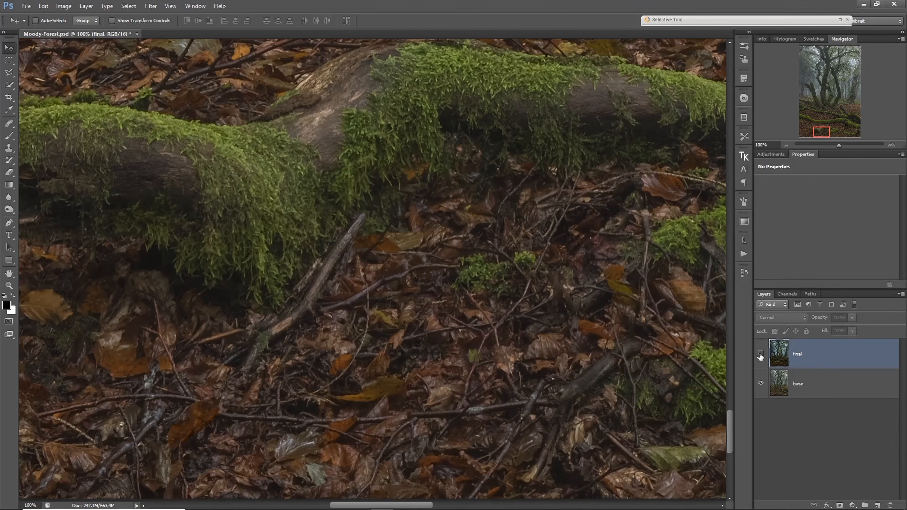
pyautogui.click(760, 354)
# - Examine the final layer's mossy logs and leafy ground at 100%, moving across to the image's right edge
pyautogui.moveTo(247, 340); pyautogui.dragTo(486, 356)
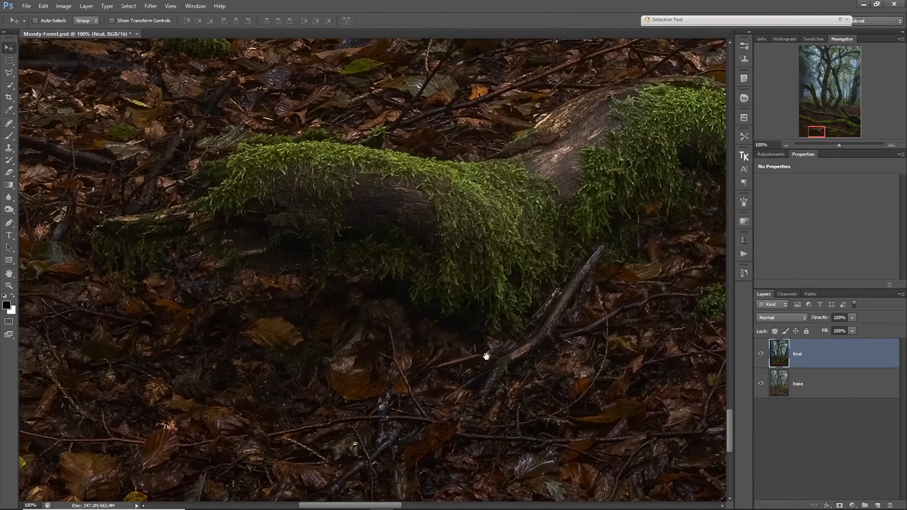
pyautogui.moveTo(263, 195); pyautogui.dragTo(372, 381)
pyautogui.moveTo(333, 278); pyautogui.dragTo(484, 441)
pyautogui.moveTo(262, 247); pyautogui.dragTo(468, 423)
pyautogui.moveTo(562, 338); pyautogui.dragTo(288, 373)
pyautogui.moveTo(593, 345); pyautogui.dragTo(214, 390)
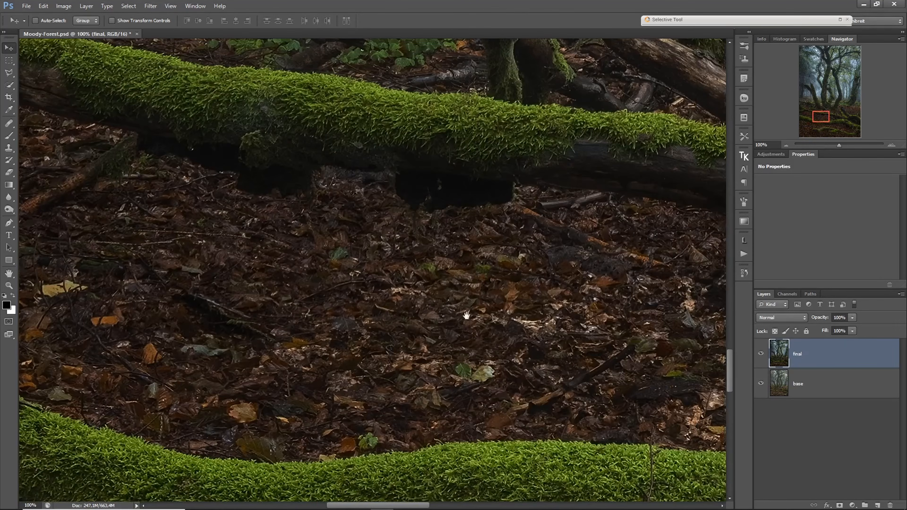
pyautogui.moveTo(591, 315); pyautogui.dragTo(231, 341)
pyautogui.moveTo(527, 338); pyautogui.dragTo(248, 318)
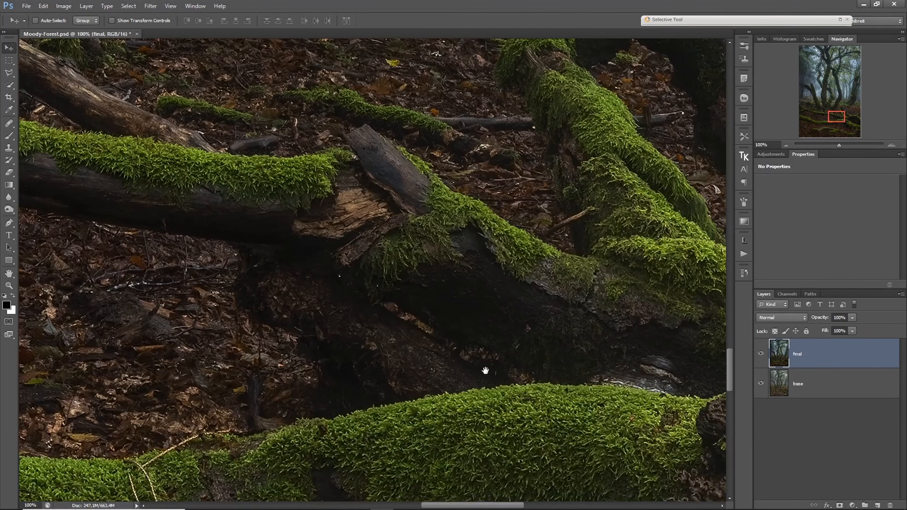
pyautogui.moveTo(485, 371); pyautogui.dragTo(202, 324)
pyautogui.moveTo(386, 333); pyautogui.dragTo(184, 317)
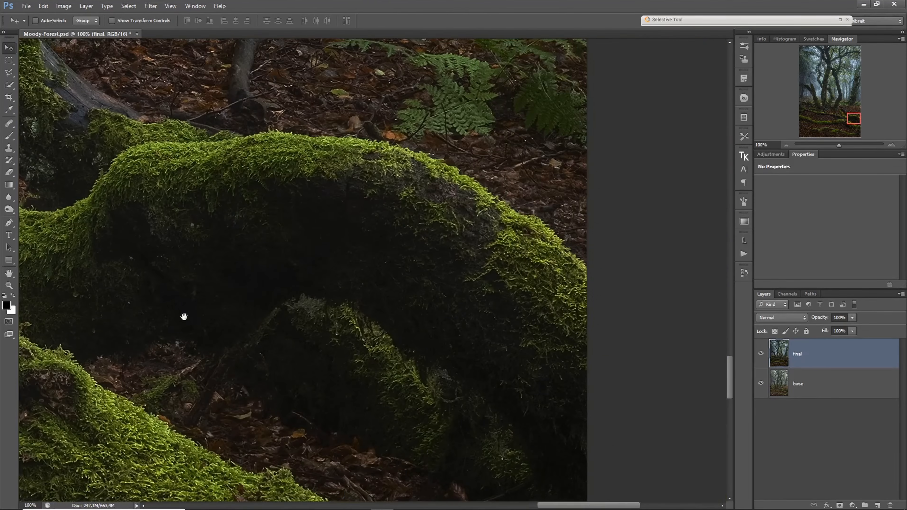
pyautogui.moveTo(183, 223); pyautogui.dragTo(334, 412)
pyautogui.moveTo(196, 213); pyautogui.dragTo(236, 391)
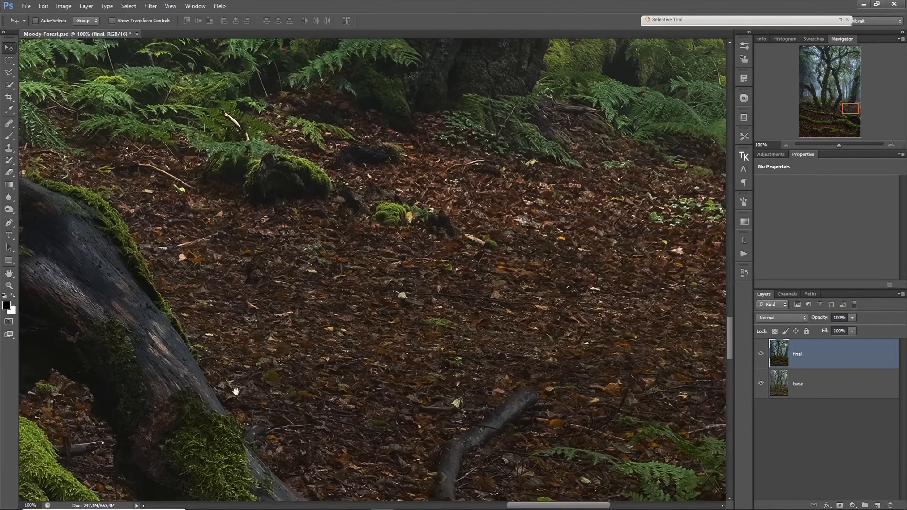
# - Examine the final layer's central trunks, misty background and foliage at 100%, up to the old trunk on the right
pyautogui.moveTo(150, 304); pyautogui.dragTo(517, 381)
pyautogui.moveTo(174, 243); pyautogui.dragTo(468, 385)
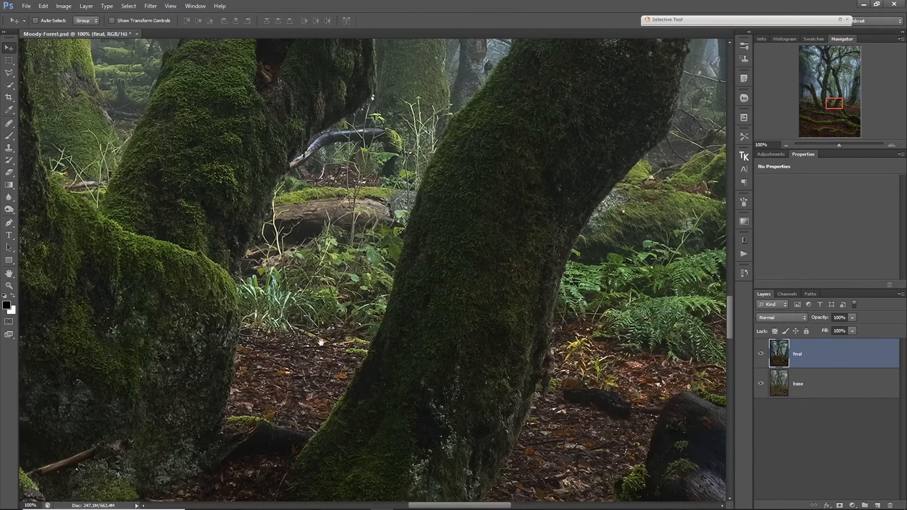
pyautogui.moveTo(320, 342); pyautogui.dragTo(415, 385)
pyautogui.moveTo(178, 193); pyautogui.dragTo(314, 446)
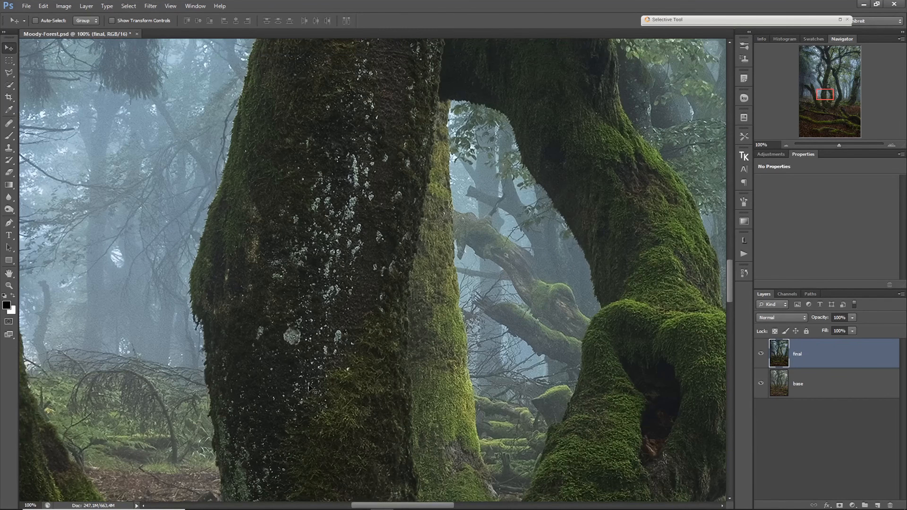
pyautogui.moveTo(310, 306); pyautogui.dragTo(343, 374)
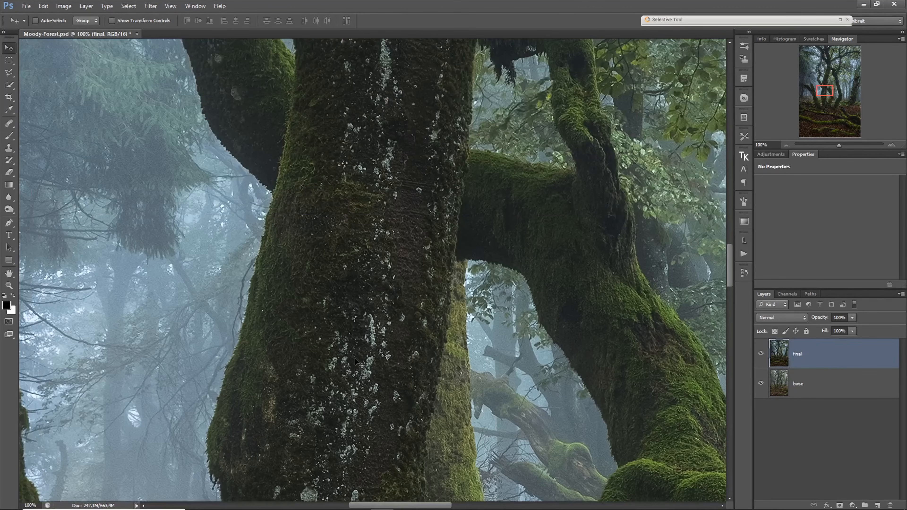
pyautogui.moveTo(415, 182); pyautogui.dragTo(372, 372)
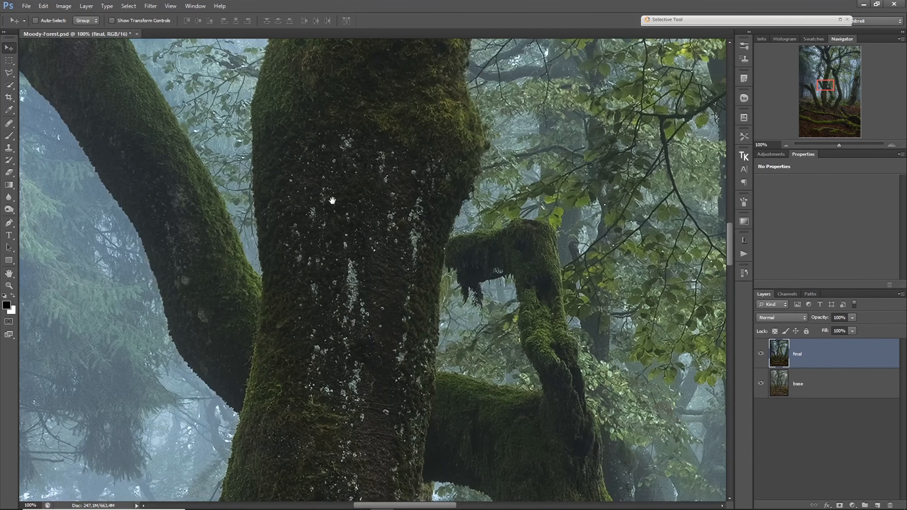
pyautogui.moveTo(330, 203); pyautogui.dragTo(374, 396)
pyautogui.moveTo(448, 227); pyautogui.dragTo(280, 374)
pyautogui.moveTo(593, 200); pyautogui.dragTo(266, 281)
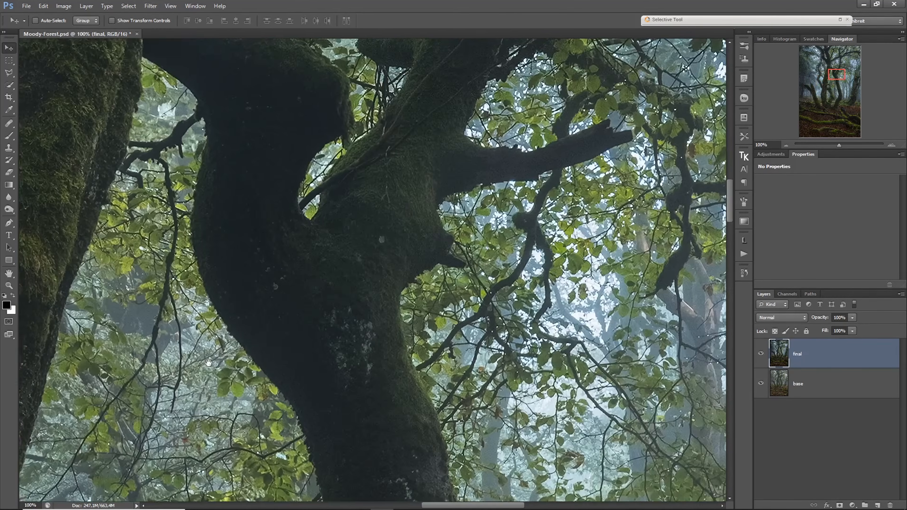
pyautogui.moveTo(661, 282); pyautogui.dragTo(320, 256)
pyautogui.moveTo(505, 339); pyautogui.dragTo(475, 263)
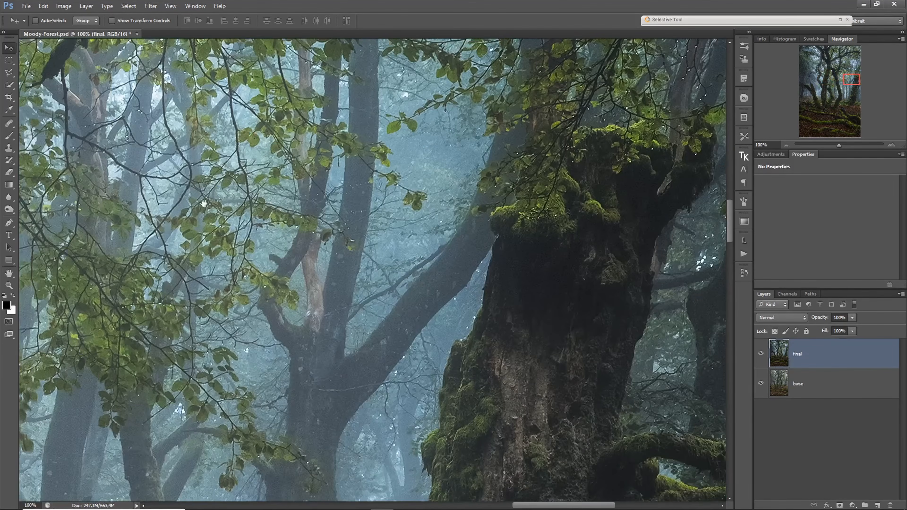
# - Examine the final layer's misty background trees and the old mossy trunk down to its base at 100%
pyautogui.moveTo(182, 54); pyautogui.dragTo(396, 221)
pyautogui.moveTo(461, 330); pyautogui.dragTo(490, 105)
pyautogui.moveTo(298, 361); pyautogui.dragTo(299, 305)
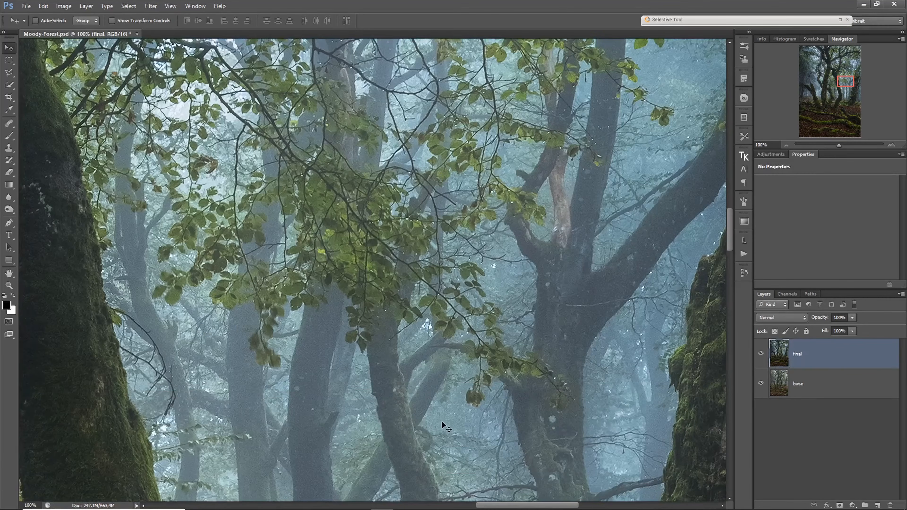
pyautogui.moveTo(506, 457); pyautogui.dragTo(303, 295)
pyautogui.moveTo(549, 433); pyautogui.dragTo(367, 345)
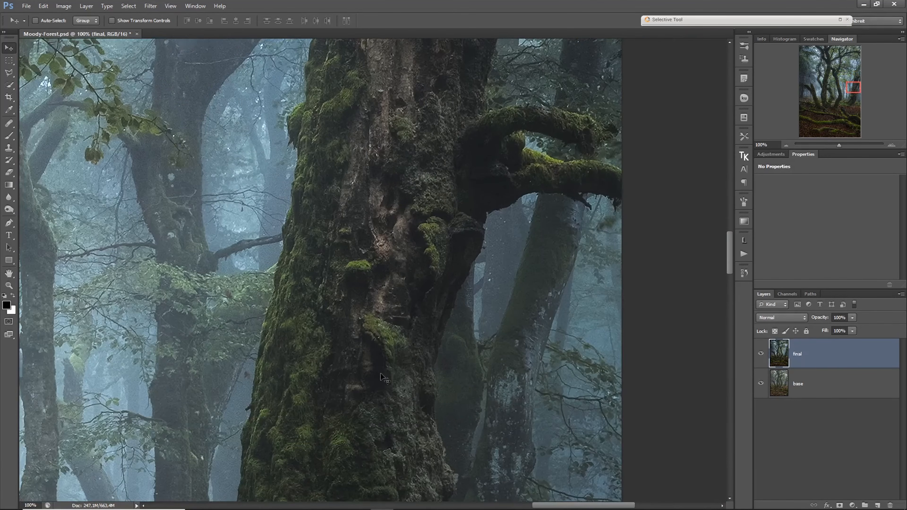
pyautogui.moveTo(366, 450); pyautogui.dragTo(364, 314)
pyautogui.moveTo(357, 489)
pyautogui.mouseDown()
pyautogui.moveTo(357, 438)
pyautogui.moveTo(391, 263)
pyautogui.mouseUp()
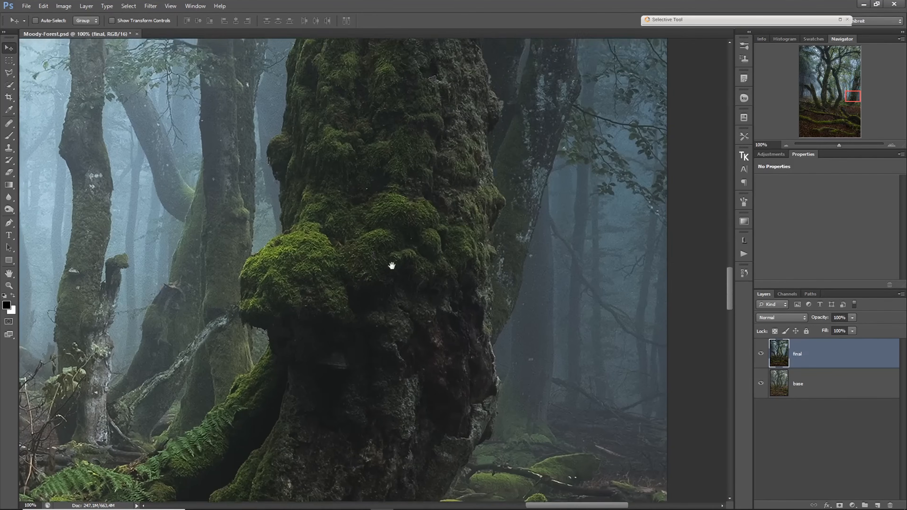
pyautogui.moveTo(360, 420); pyautogui.dragTo(468, 322)
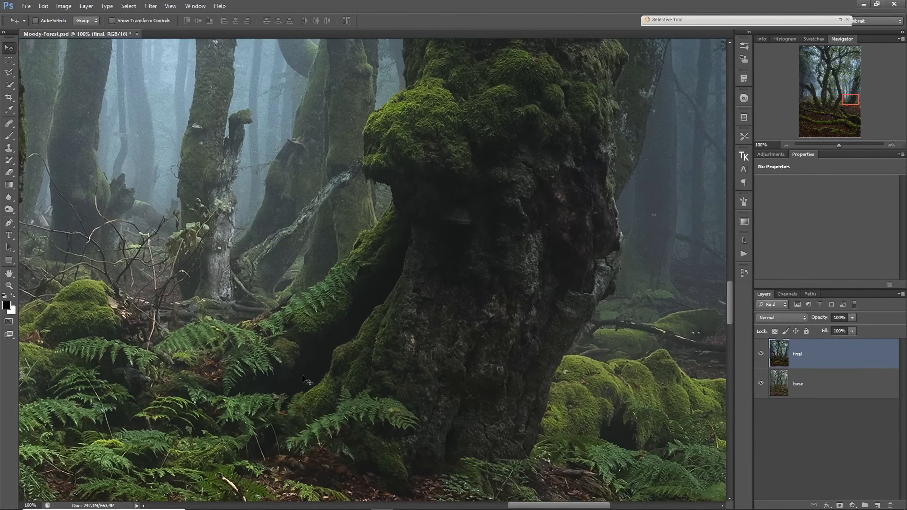
# - Examine the final layer's ferns, central trunk bases and mossy logs on the leafy ground at 100%
pyautogui.moveTo(204, 364); pyautogui.dragTo(505, 345)
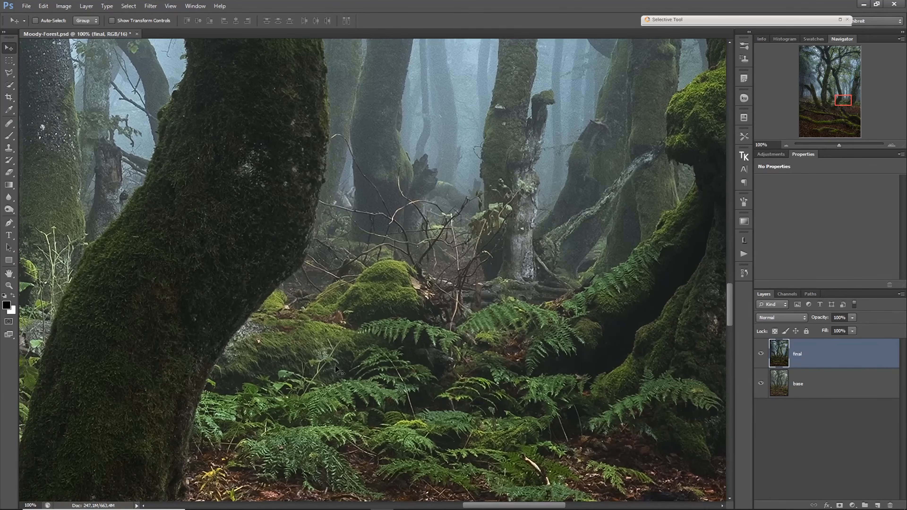
pyautogui.moveTo(148, 378); pyautogui.dragTo(411, 354)
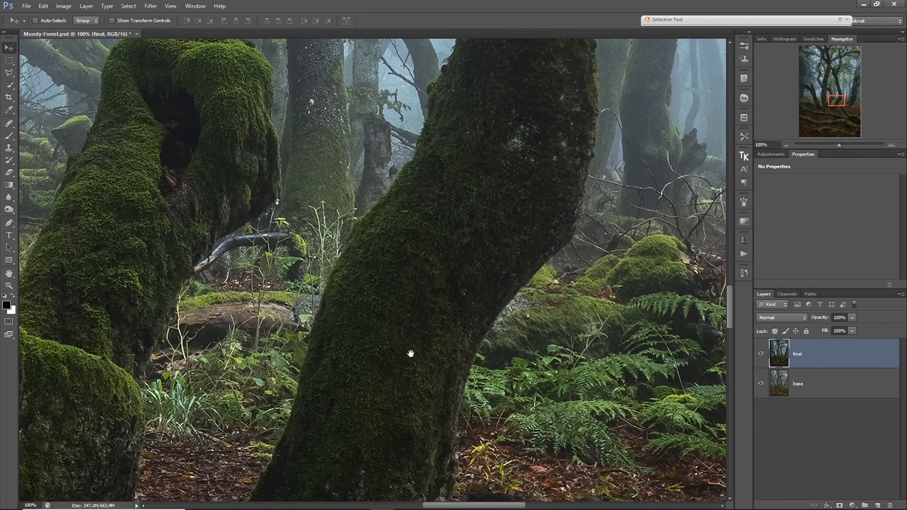
pyautogui.moveTo(230, 370); pyautogui.dragTo(324, 389)
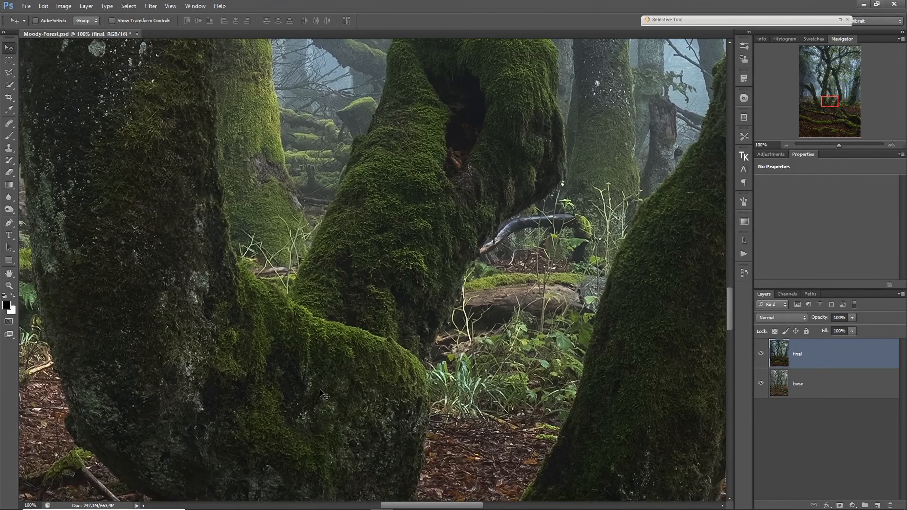
pyautogui.moveTo(336, 439); pyautogui.dragTo(355, 279)
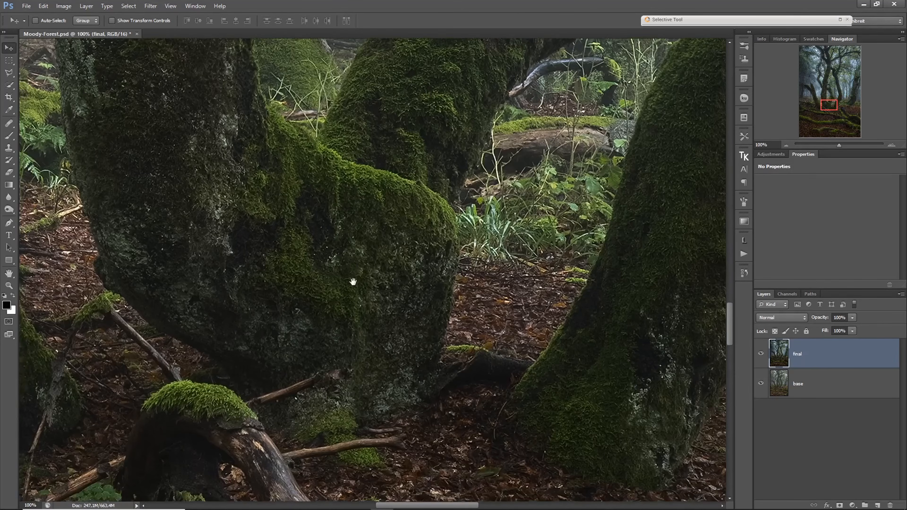
pyautogui.moveTo(248, 435); pyautogui.dragTo(318, 293)
pyautogui.moveTo(428, 453); pyautogui.dragTo(357, 385)
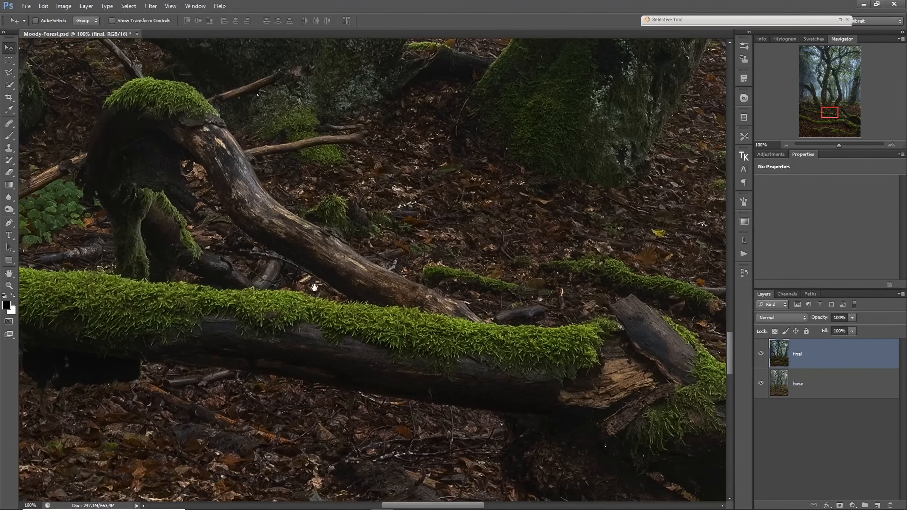
pyautogui.moveTo(310, 430); pyautogui.dragTo(386, 311)
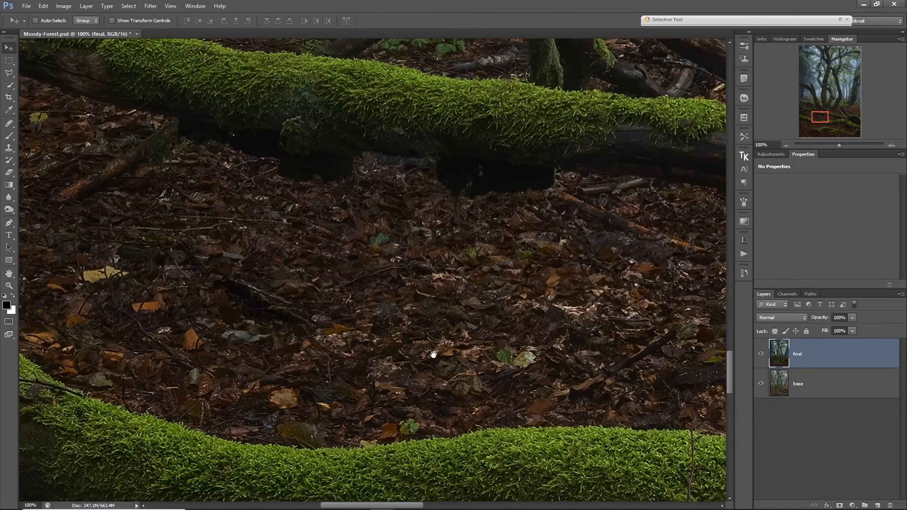
# - Return to the whole image, view it in the alternative screen modes and restore the standard screen mode
pyautogui.keyDown('alt'); pyautogui.click(418, 362); pyautogui.keyUp('alt')
pyautogui.scroll(-6, 418, 361)
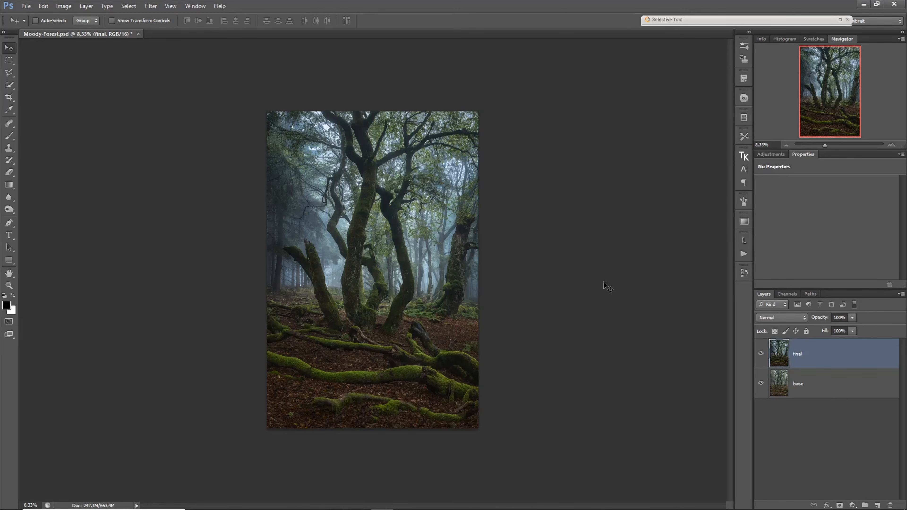
pyautogui.press('f')
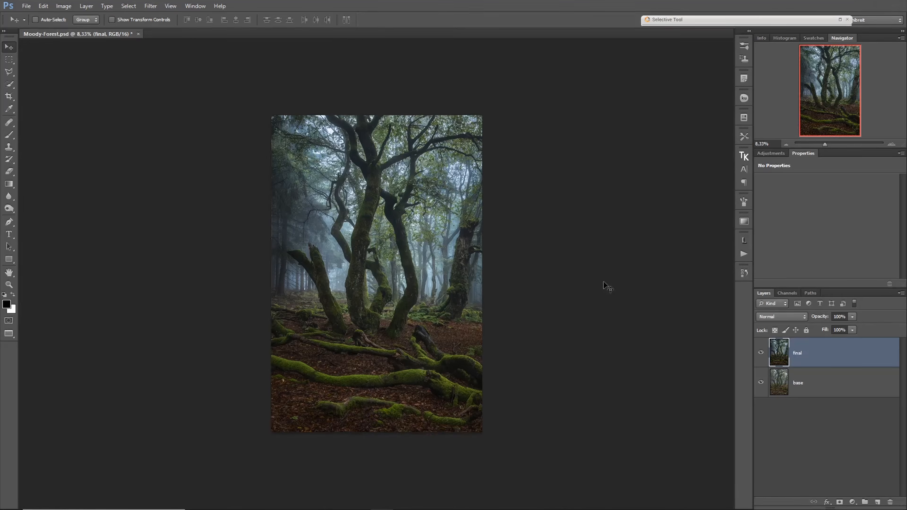
pyautogui.press('f')
pyautogui.press('f')
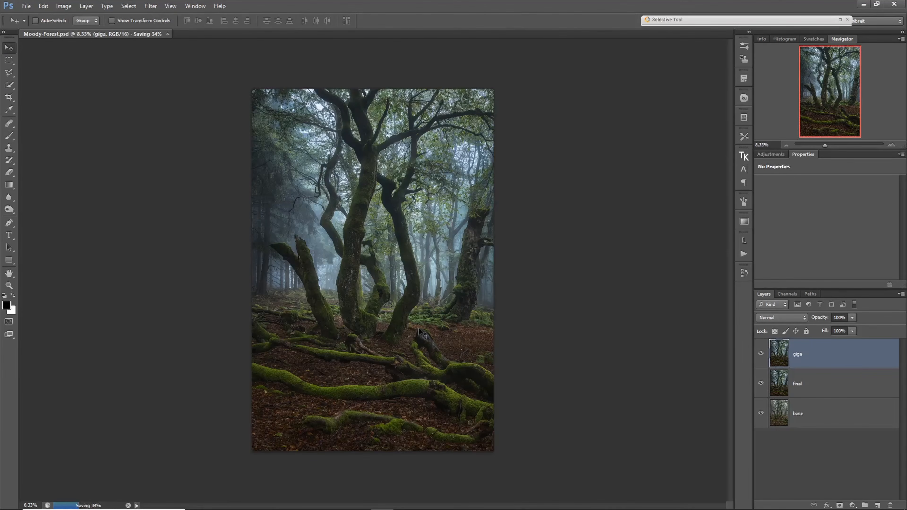
# - Enlarge the giga layer's lower foreground to 100% and inspect the mossy roots and fallen leaves
pyautogui.keyDown('ctrl'); pyautogui.click(362, 366); pyautogui.keyUp('ctrl')
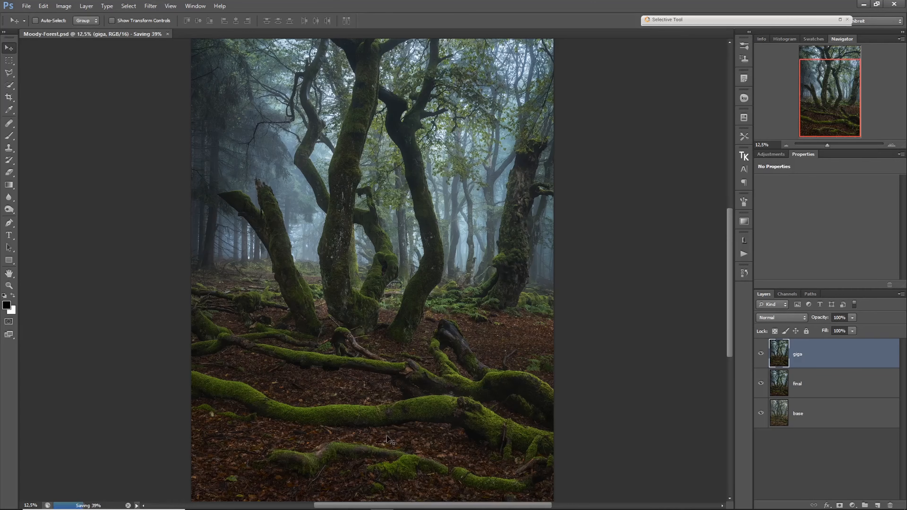
pyautogui.keyDown('ctrl'); pyautogui.click(388, 458); pyautogui.keyUp('ctrl')
pyautogui.keyDown('ctrl'); pyautogui.click(377, 467); pyautogui.keyUp('ctrl')
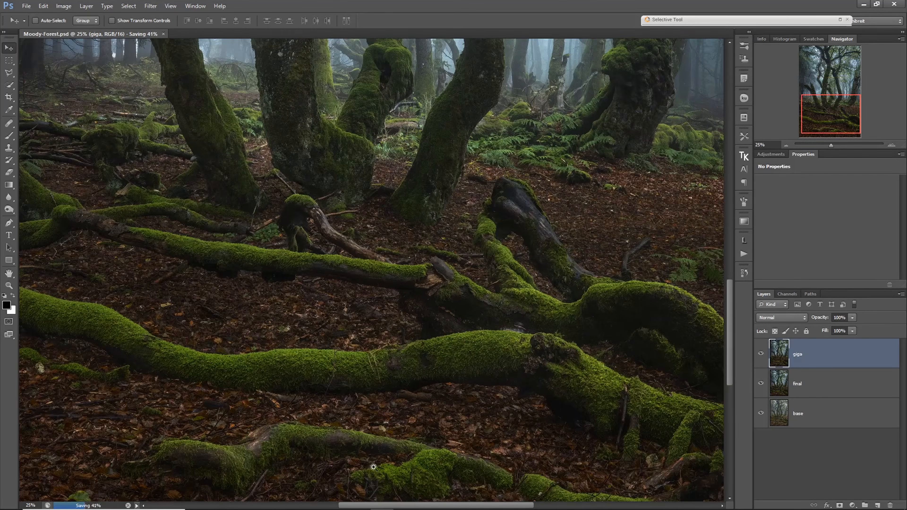
pyautogui.keyDown('ctrl'); pyautogui.click(367, 468); pyautogui.keyUp('ctrl')
pyautogui.moveTo(365, 467); pyautogui.dragTo(394, 345)
pyautogui.keyDown('ctrl'); pyautogui.click(326, 421); pyautogui.keyUp('ctrl')
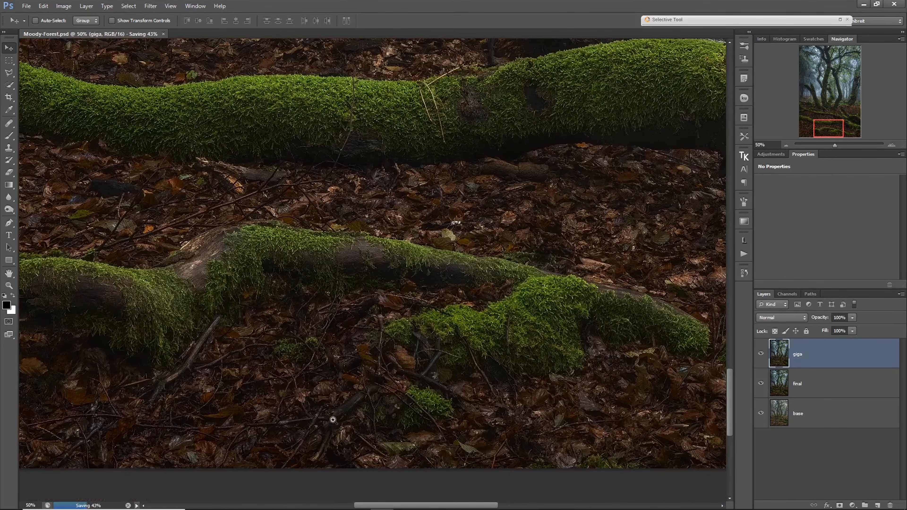
pyautogui.scroll(-3, 329, 418)
pyautogui.keyDown('ctrl'); pyautogui.click(326, 416); pyautogui.keyUp('ctrl')
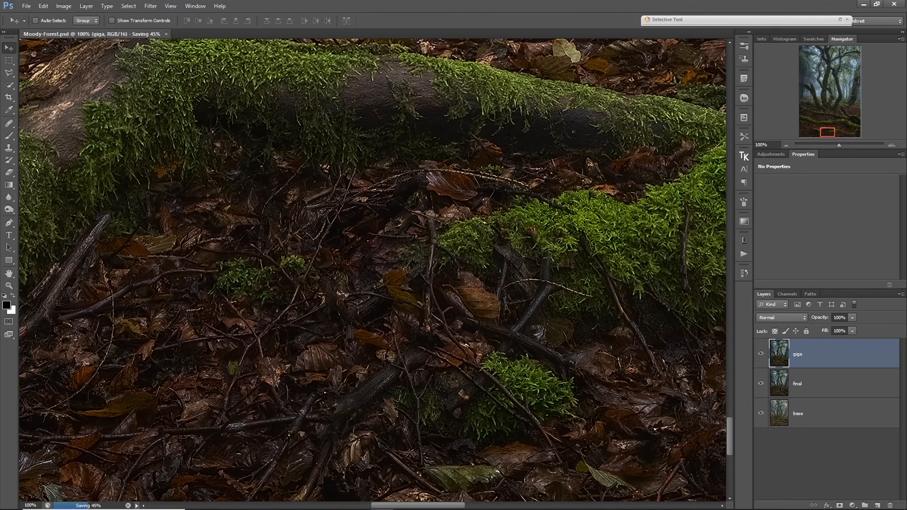
# - Examine the giga layer's leaf litter across to the image's lower-left corner and up to the large mossy log
pyautogui.moveTo(328, 352); pyautogui.dragTo(484, 348)
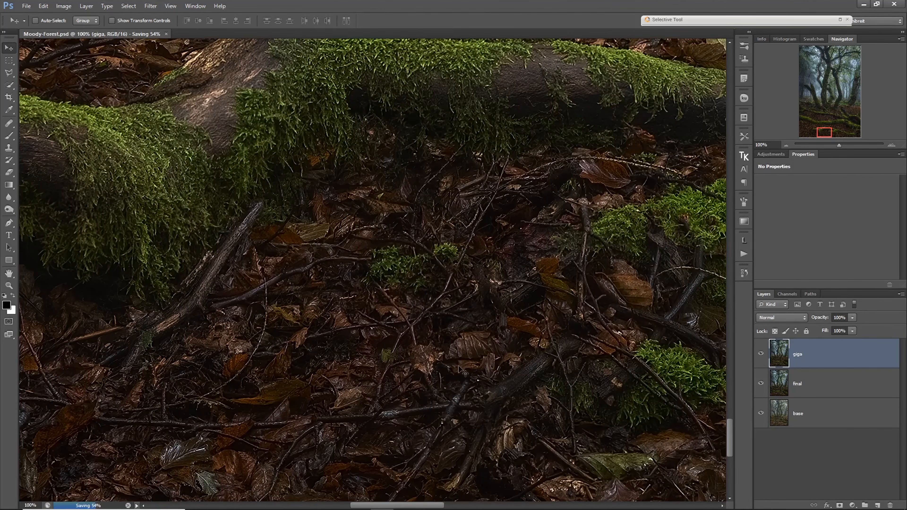
pyautogui.moveTo(266, 330); pyautogui.dragTo(474, 336)
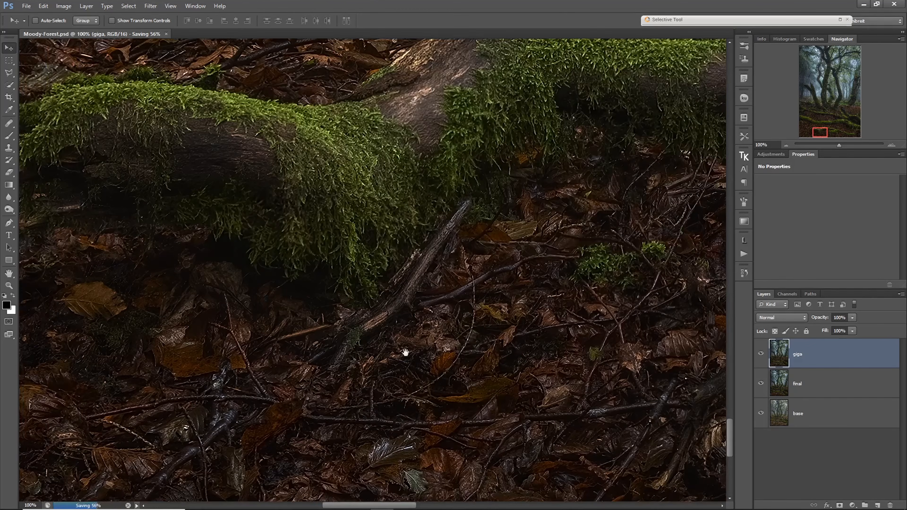
pyautogui.moveTo(275, 363); pyautogui.dragTo(470, 339)
pyautogui.moveTo(229, 350); pyautogui.dragTo(432, 368)
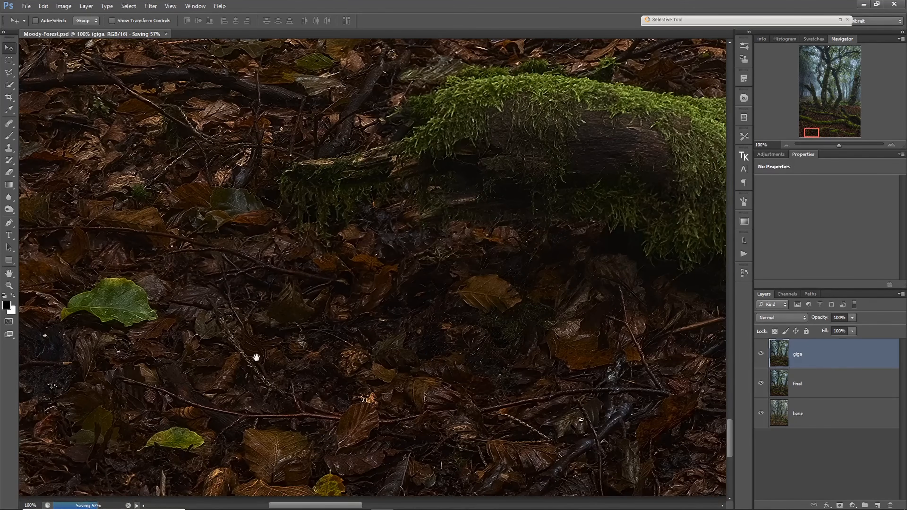
pyautogui.moveTo(258, 357); pyautogui.dragTo(475, 357)
pyautogui.moveTo(330, 308); pyautogui.dragTo(518, 287)
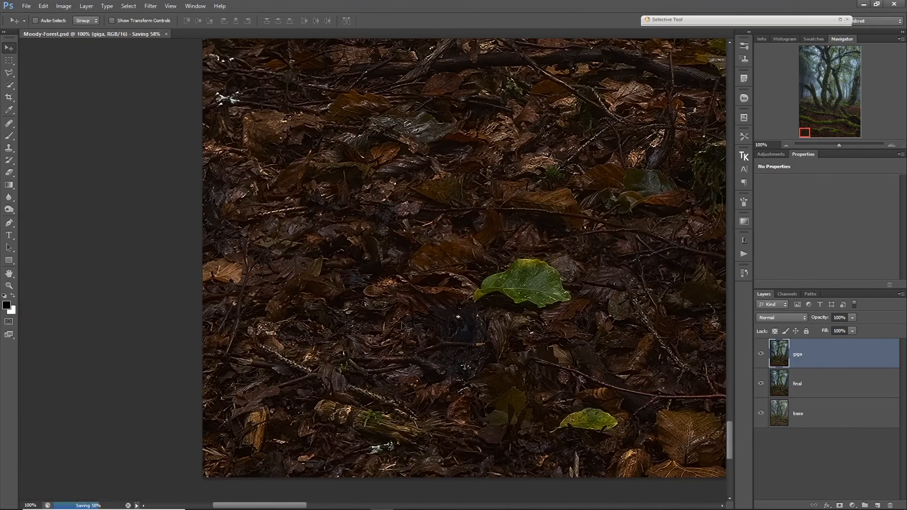
pyautogui.moveTo(453, 228); pyautogui.dragTo(381, 370)
pyautogui.moveTo(411, 320); pyautogui.dragTo(363, 370)
pyautogui.moveTo(431, 234); pyautogui.dragTo(426, 357)
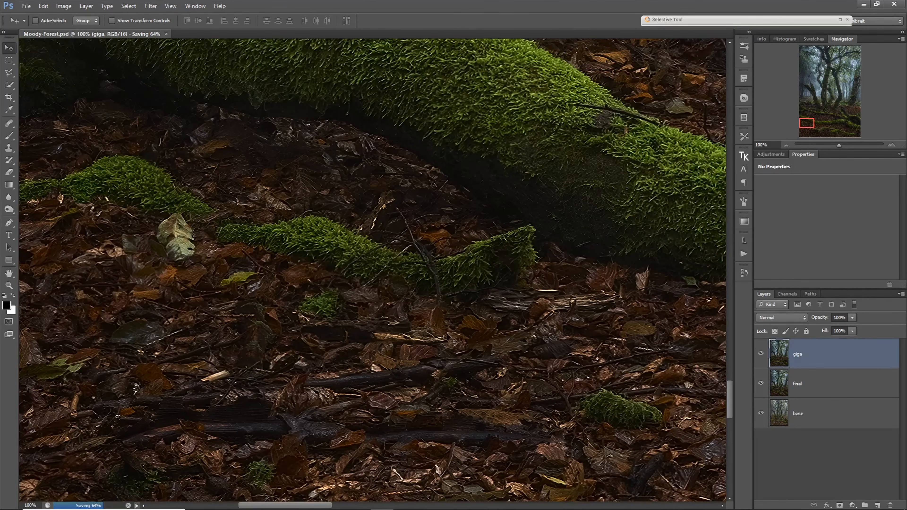
# - Examine the giga layer's mossy logs at 100%, moving up and across to the old trunk on the right
pyautogui.moveTo(565, 247); pyautogui.dragTo(340, 316)
pyautogui.moveTo(564, 331); pyautogui.dragTo(284, 355)
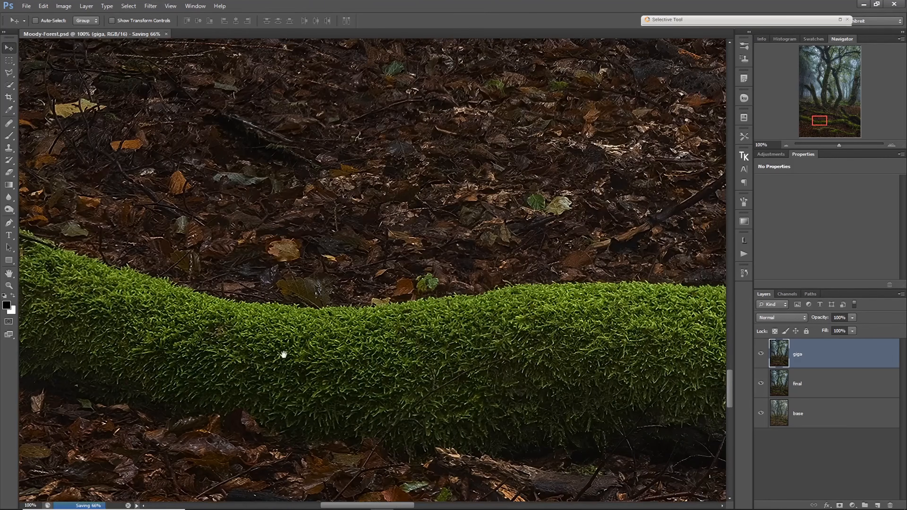
pyautogui.moveTo(530, 253); pyautogui.dragTo(377, 283)
pyautogui.moveTo(411, 235); pyautogui.dragTo(289, 324)
pyautogui.moveTo(513, 240)
pyautogui.mouseDown()
pyautogui.moveTo(342, 290)
pyautogui.moveTo(260, 340)
pyautogui.moveTo(293, 359)
pyautogui.mouseUp()
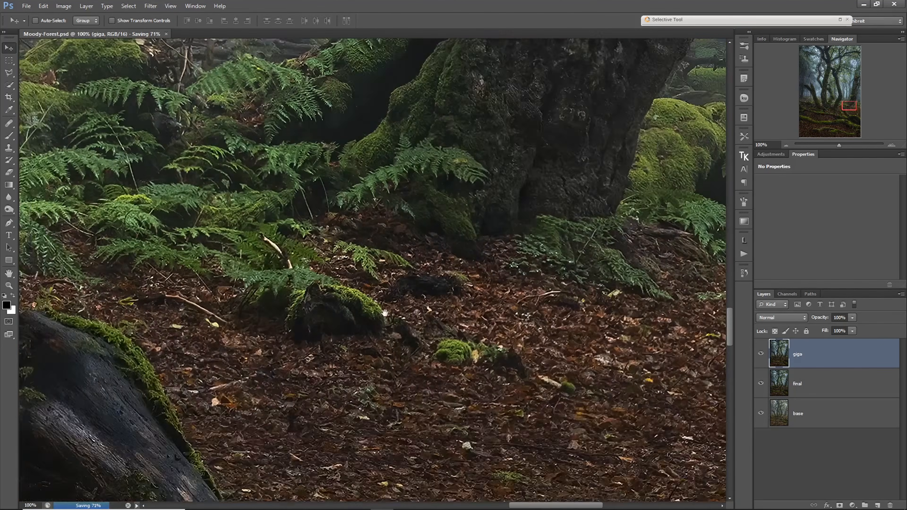
pyautogui.moveTo(397, 285); pyautogui.dragTo(377, 394)
pyautogui.moveTo(459, 234)
pyautogui.mouseDown()
pyautogui.moveTo(403, 350)
pyautogui.moveTo(392, 410)
pyautogui.mouseUp()
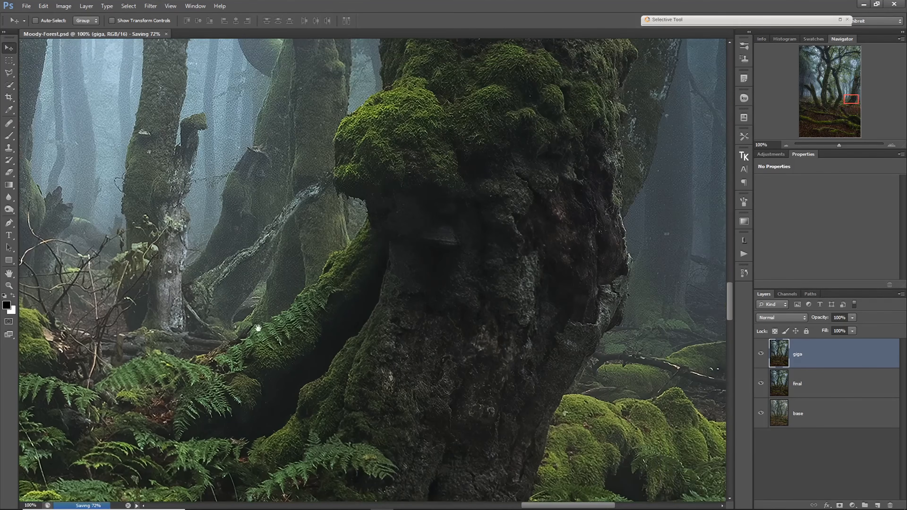
# - Compare the misty background trunks and ferns beside the old trunk with the giga layer hidden and visible
pyautogui.moveTo(244, 322); pyautogui.dragTo(535, 390)
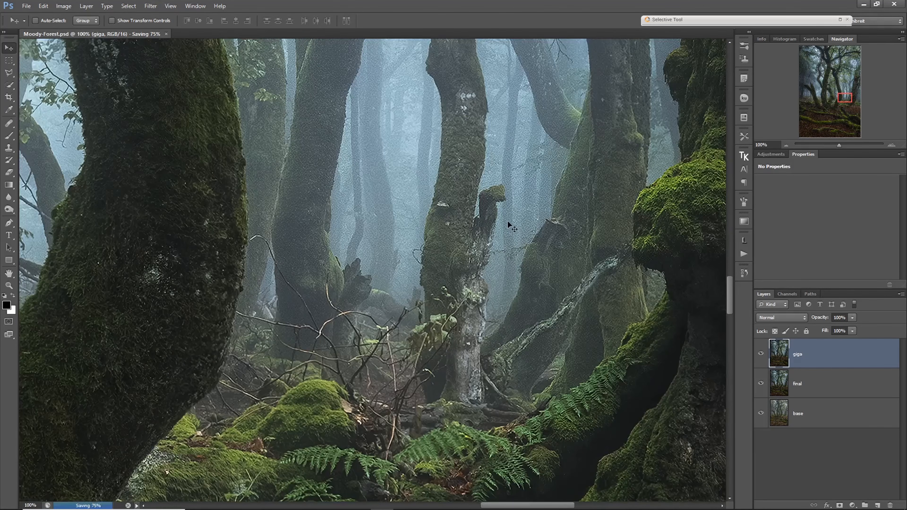
pyautogui.click(761, 355)
pyautogui.click(760, 355)
# - Add a layer mask to the giga layer and paint it black at 100% brush opacity over the mist beside the broken trunk
pyautogui.click(840, 505)
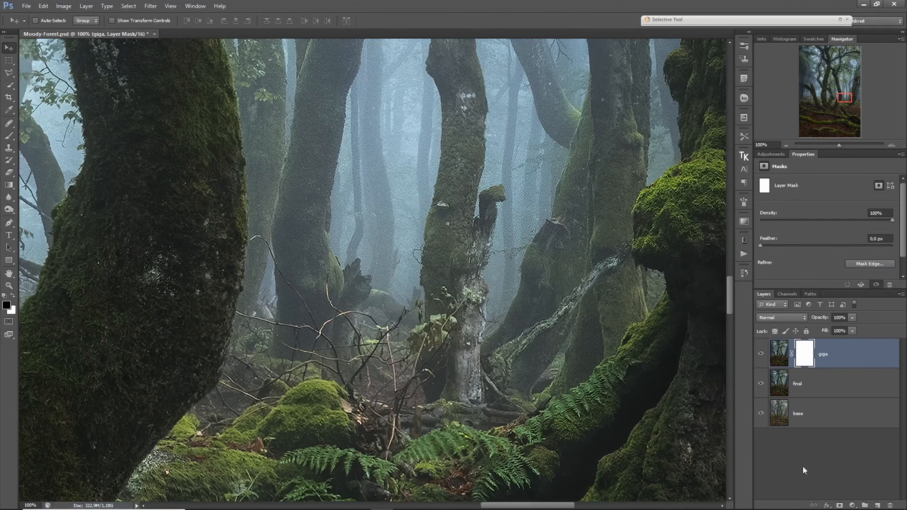
pyautogui.press('b')
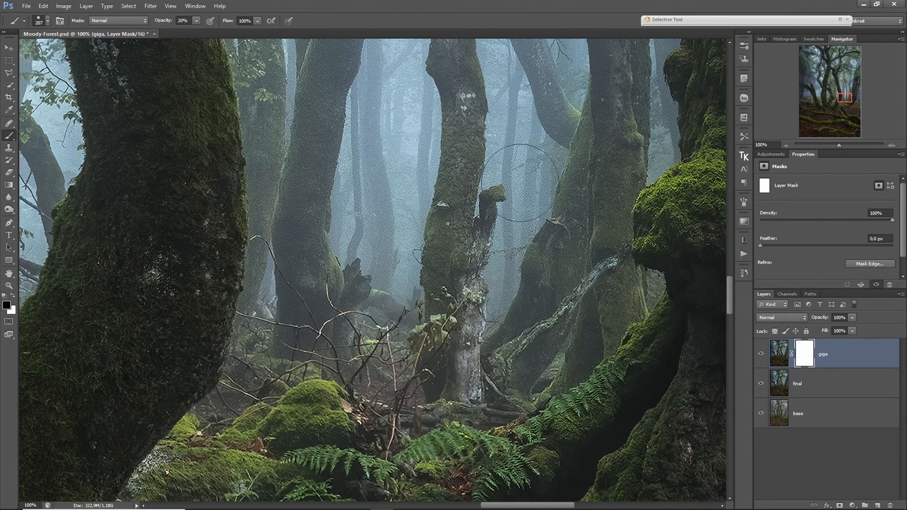
pyautogui.press('0')
pyautogui.moveTo(515, 149); pyautogui.dragTo(480, 326)
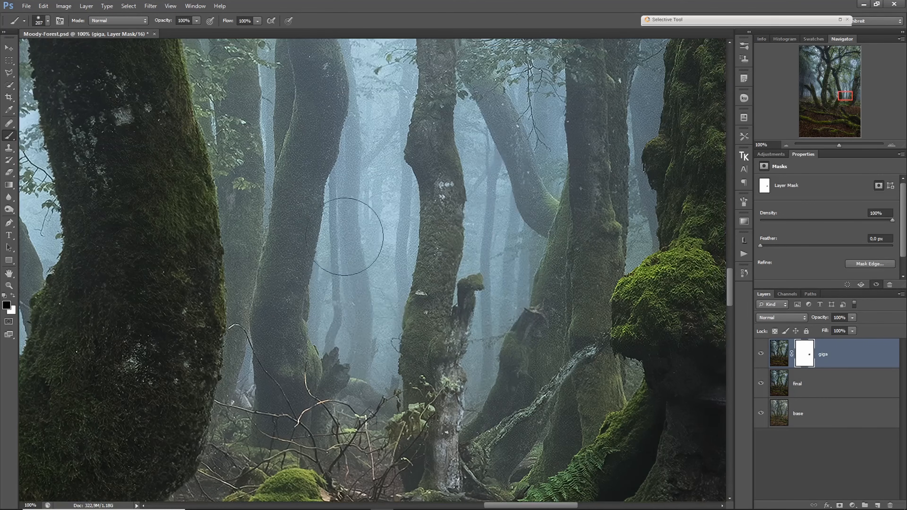
# - Paint the giga layer's mask black at 30% brush opacity over the misty curved trunks between the large dark trunk and the slim one
pyautogui.moveTo(355, 233); pyautogui.dragTo(383, 290)
pyautogui.press('3')
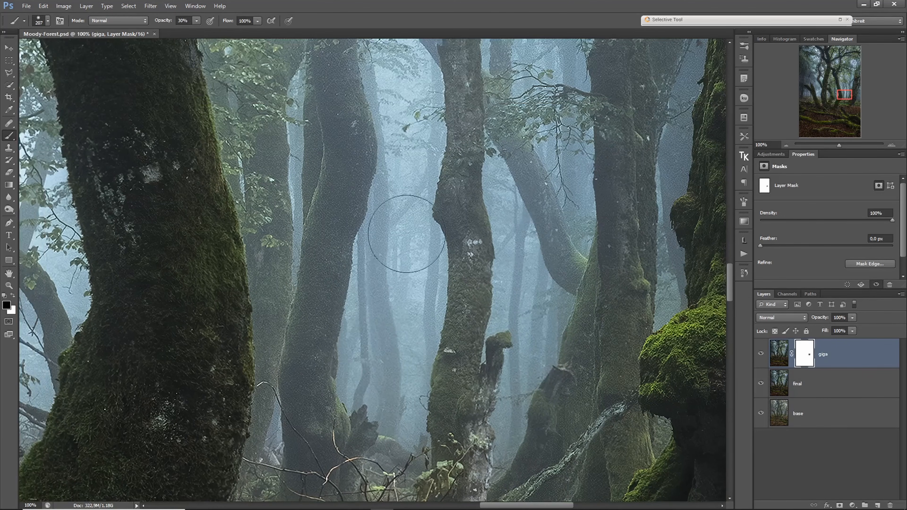
pyautogui.scroll(4, 390, 222)
pyautogui.moveTo(380, 164)
pyautogui.mouseDown()
pyautogui.moveTo(402, 191)
pyautogui.moveTo(399, 297)
pyautogui.mouseUp()
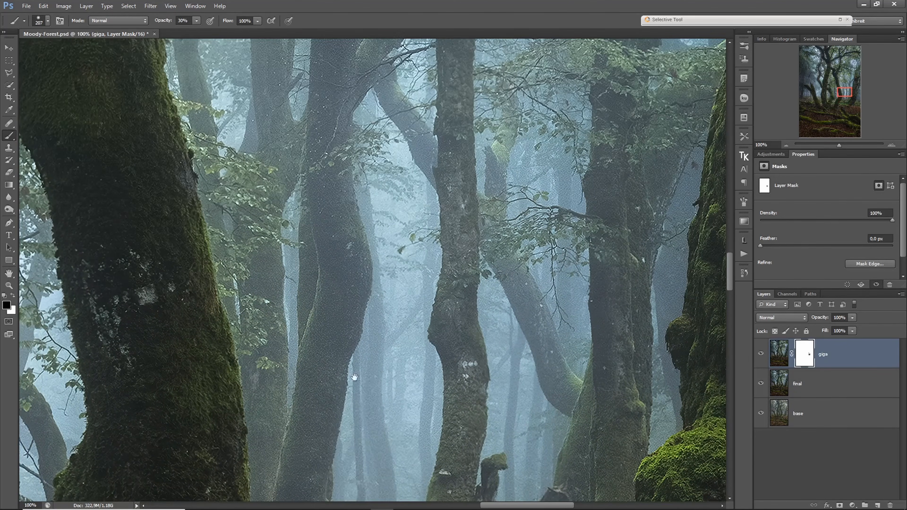
pyautogui.moveTo(354, 377); pyautogui.dragTo(469, 239)
pyautogui.moveTo(395, 190); pyautogui.dragTo(387, 190)
pyautogui.moveTo(406, 150)
pyautogui.mouseDown()
pyautogui.moveTo(438, 161)
pyautogui.moveTo(432, 229)
pyautogui.mouseUp()
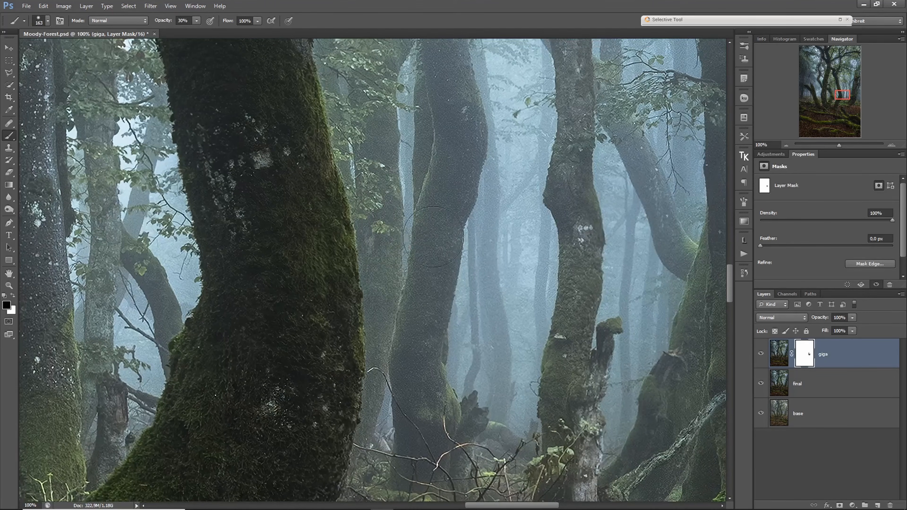
pyautogui.moveTo(428, 162); pyautogui.dragTo(415, 324)
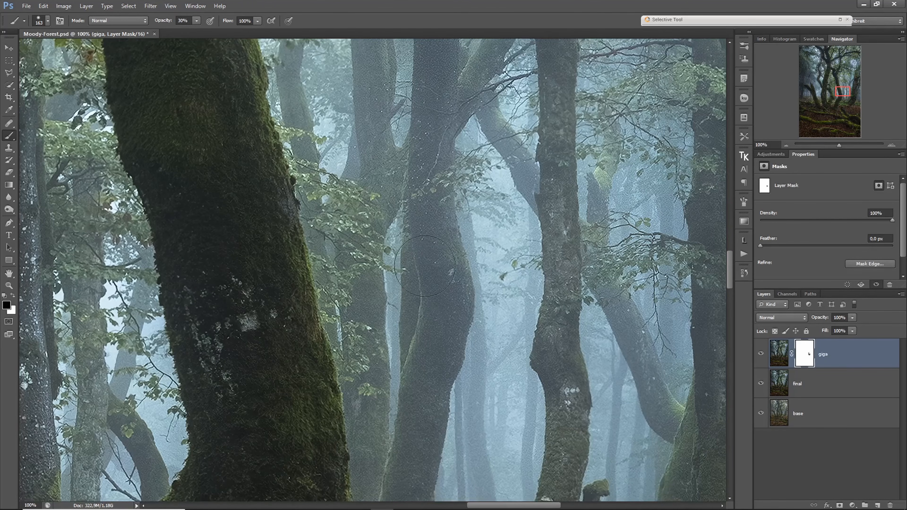
pyautogui.moveTo(412, 191); pyautogui.dragTo(416, 307)
pyautogui.moveTo(398, 344)
pyautogui.mouseDown()
pyautogui.moveTo(408, 342)
pyautogui.moveTo(430, 150)
pyautogui.mouseUp()
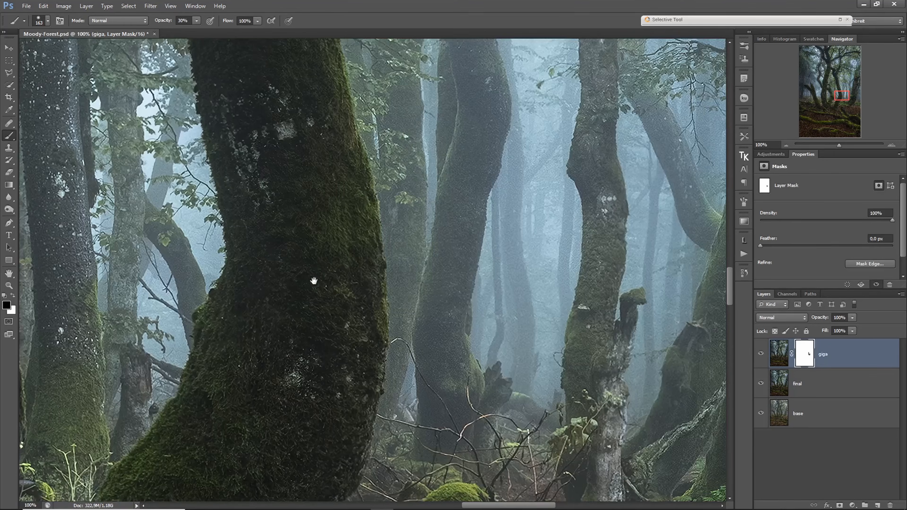
# - Examine the giga layer at 100% from the central mossy trunks up to the branches and leaves of the canopy
pyautogui.moveTo(251, 264); pyautogui.dragTo(555, 322)
pyautogui.moveTo(222, 317); pyautogui.dragTo(531, 389)
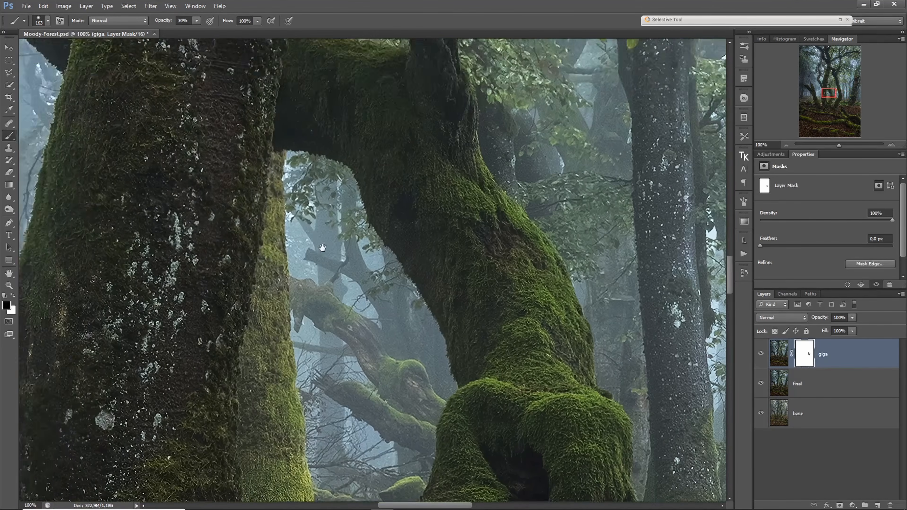
pyautogui.moveTo(322, 248)
pyautogui.mouseDown()
pyautogui.moveTo(411, 152)
pyautogui.moveTo(370, 324)
pyautogui.moveTo(395, 387)
pyautogui.moveTo(396, 431)
pyautogui.mouseUp()
pyautogui.moveTo(418, 173); pyautogui.dragTo(395, 344)
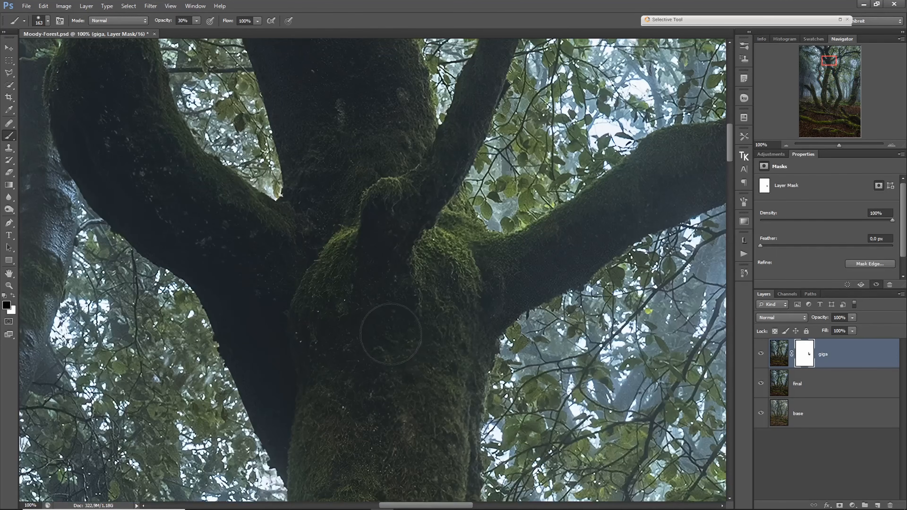
pyautogui.moveTo(340, 253); pyautogui.dragTo(370, 428)
pyautogui.click(825, 89)
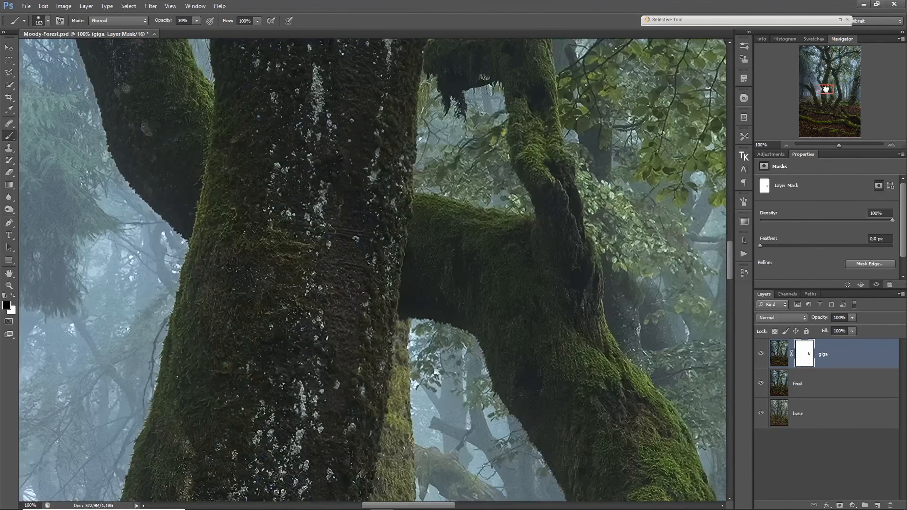
pyautogui.moveTo(826, 89); pyautogui.dragTo(829, 54)
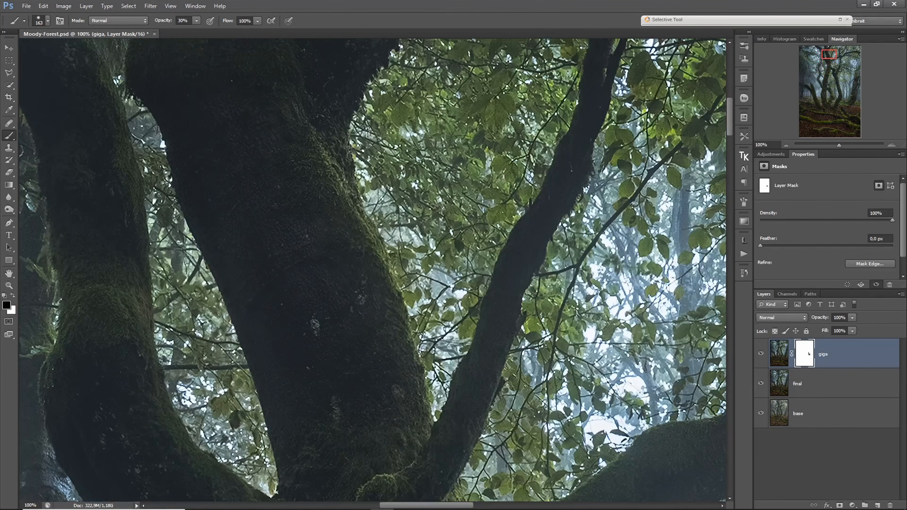
# - Review the whole masked image, and inspect the mossy log and curved dead branch in the foreground at 100%
pyautogui.keyDown('alt'); pyautogui.click(407, 239); pyautogui.keyUp('alt')
pyautogui.keyDown('alt'); pyautogui.click(407, 239); pyautogui.keyUp('alt')
pyautogui.keyDown('alt'); pyautogui.click(407, 239); pyautogui.keyUp('alt')
pyautogui.keyDown('alt'); pyautogui.click(406, 239); pyautogui.keyUp('alt')
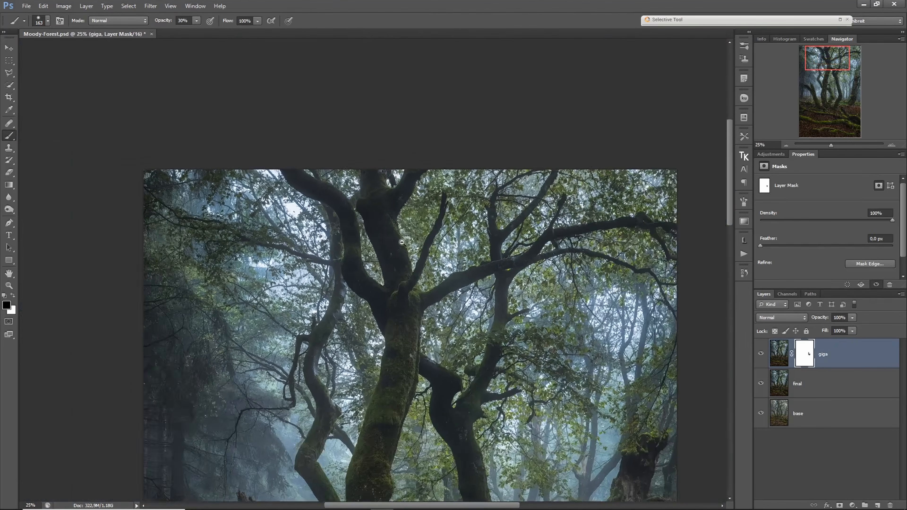
pyautogui.keyDown('alt'); pyautogui.click(406, 239); pyautogui.keyUp('alt')
pyautogui.keyDown('alt'); pyautogui.click(407, 239); pyautogui.keyUp('alt')
pyautogui.keyDown('alt'); pyautogui.click(398, 268); pyautogui.keyUp('alt')
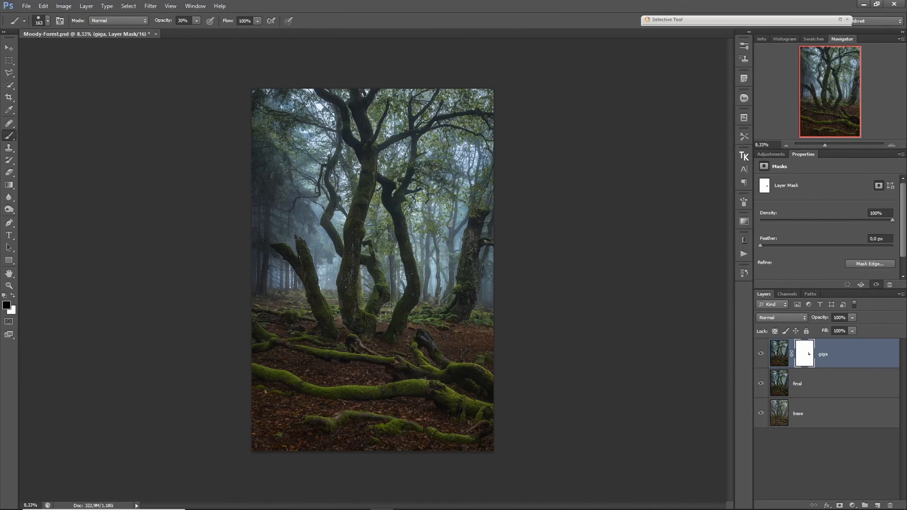
pyautogui.scroll(6, 356, 346)
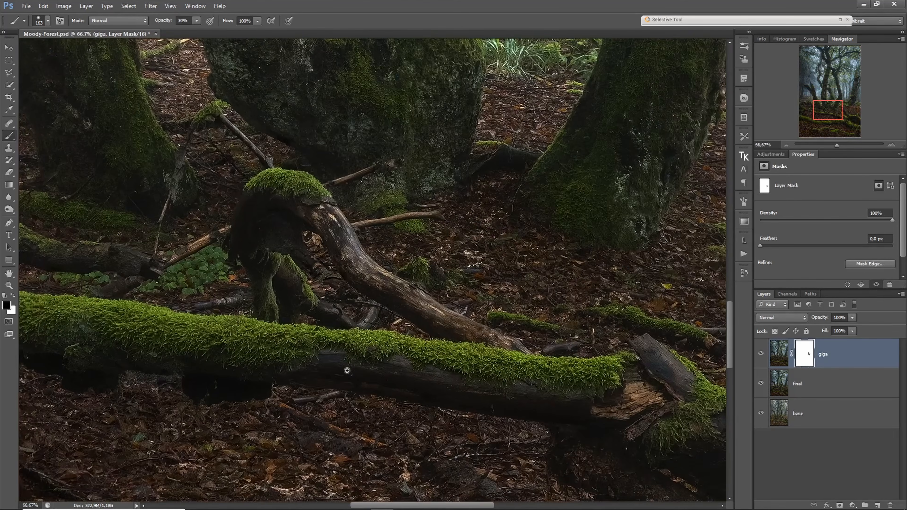
pyautogui.scroll(1, 347, 371)
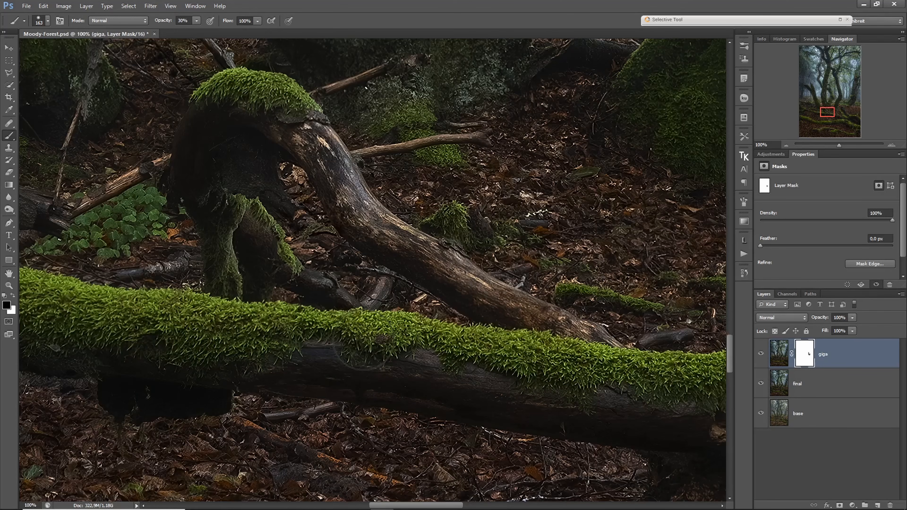